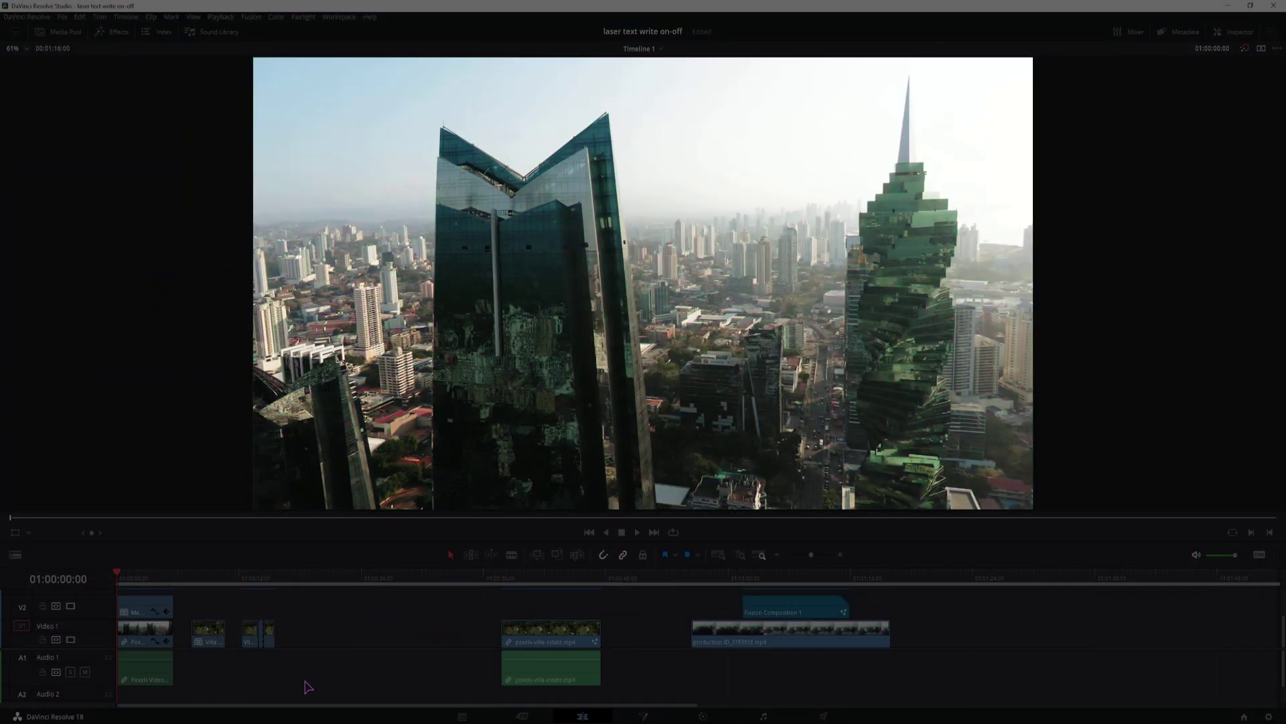
Create a new Fusion composition clip in the media pool with the default name, duration and 30 frame rate
key("space")
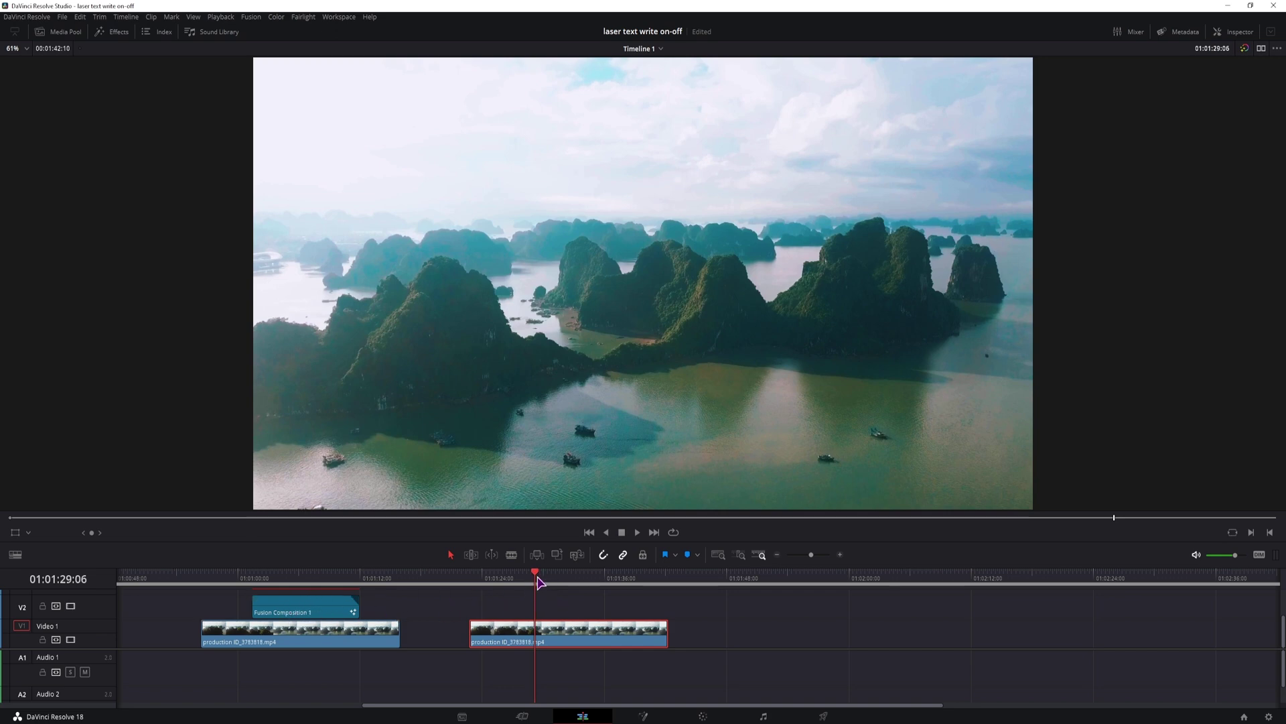
left_click_drag(536, 582, 522, 581)
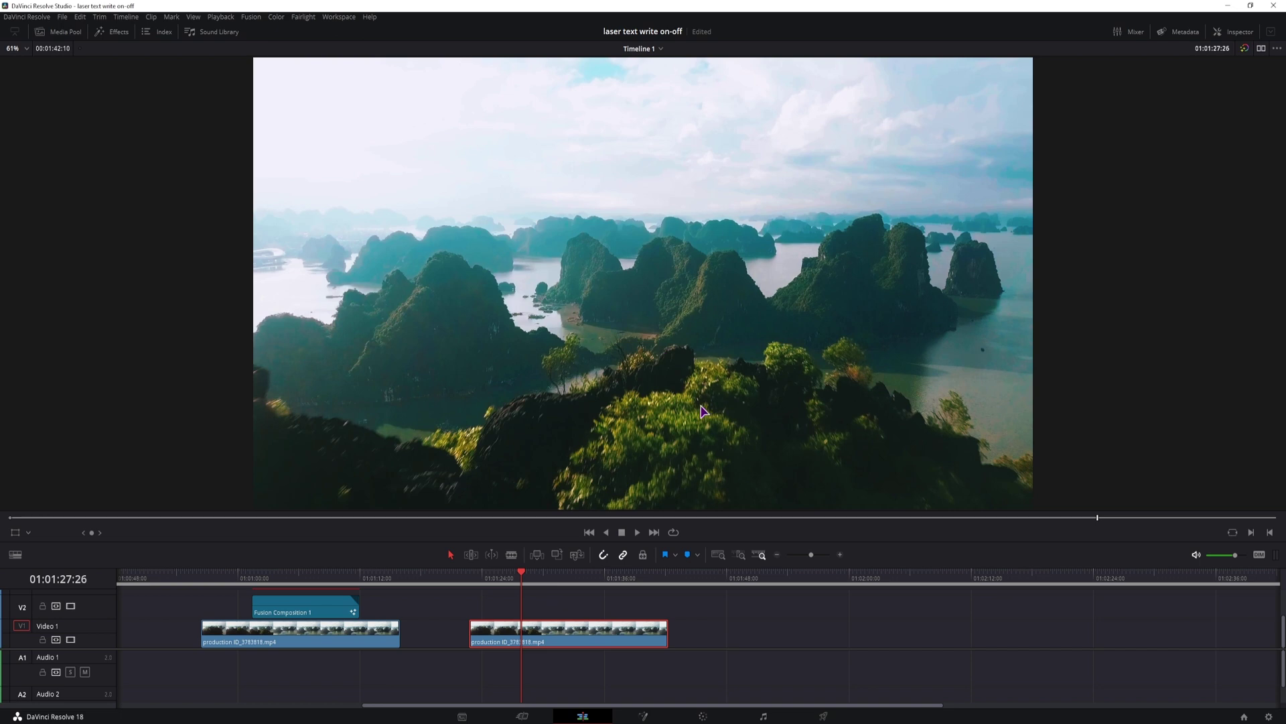
left_click(78, 37)
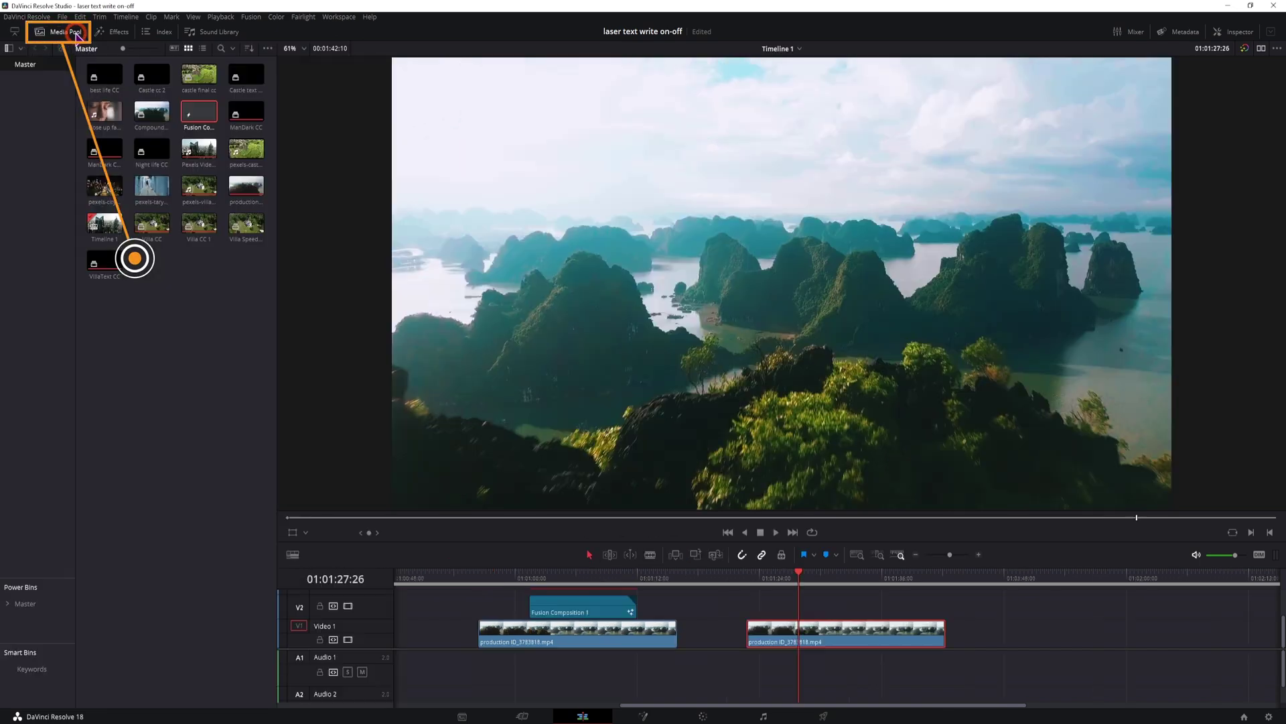
right_click(180, 359)
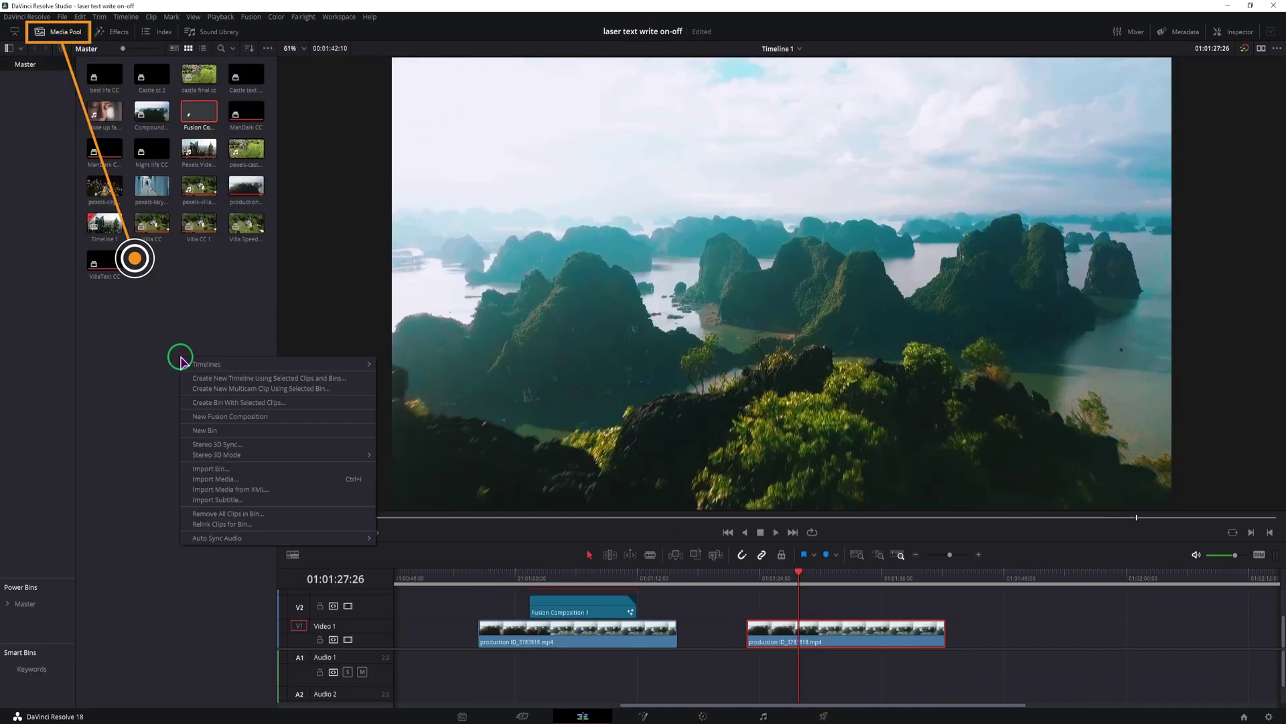
left_click(215, 417)
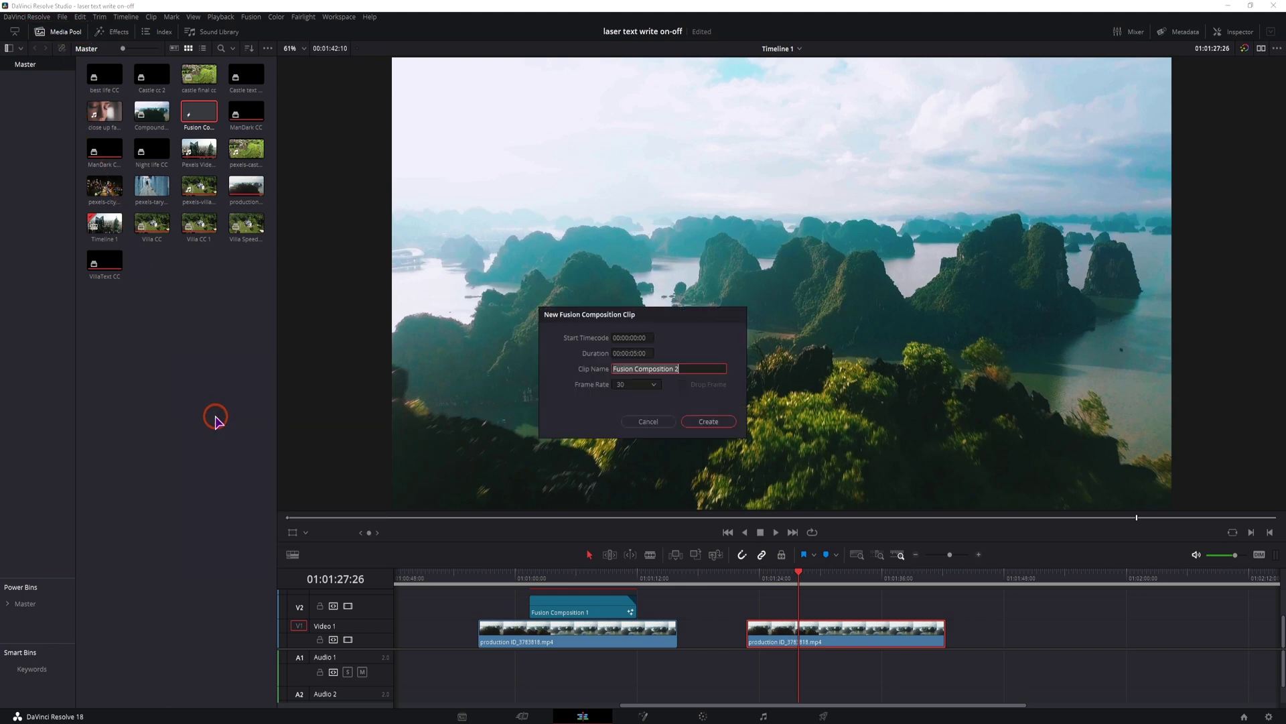
left_click(710, 419)
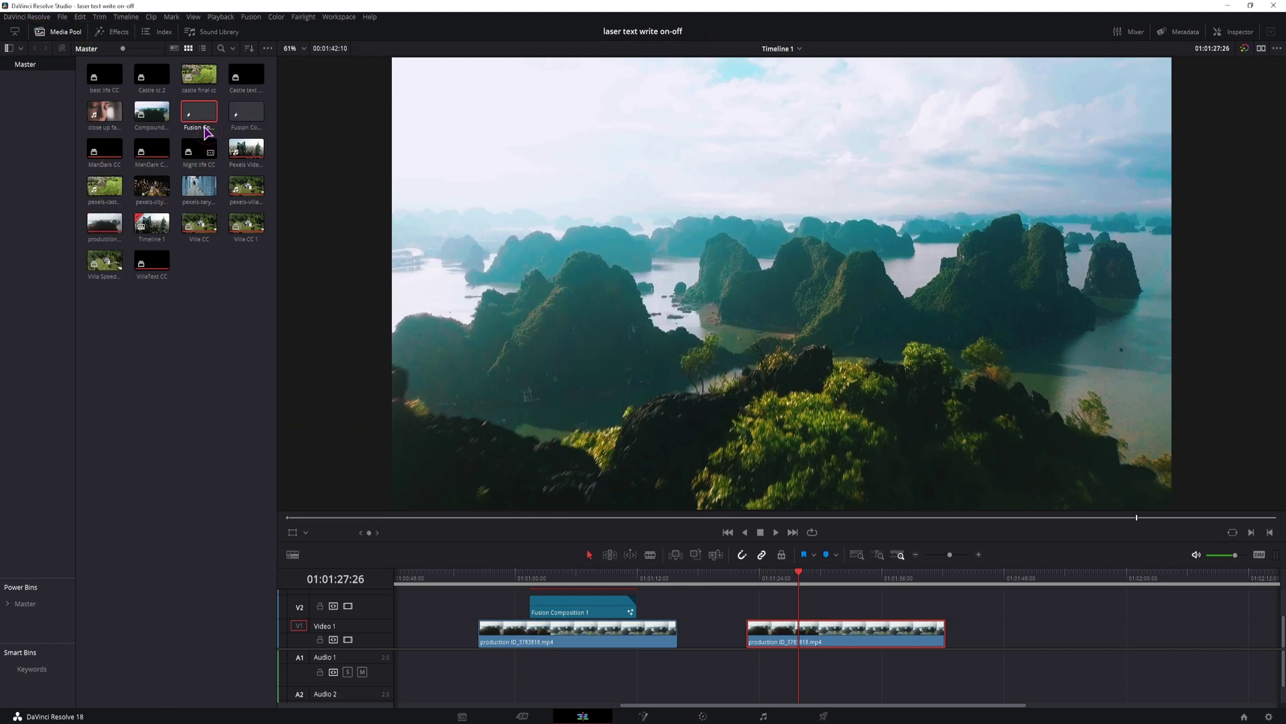
Place Fusion Composition 1 on video track 2 above the last landscape clip and open it on the Fusion page
left_click_drag(200, 115, 826, 610)
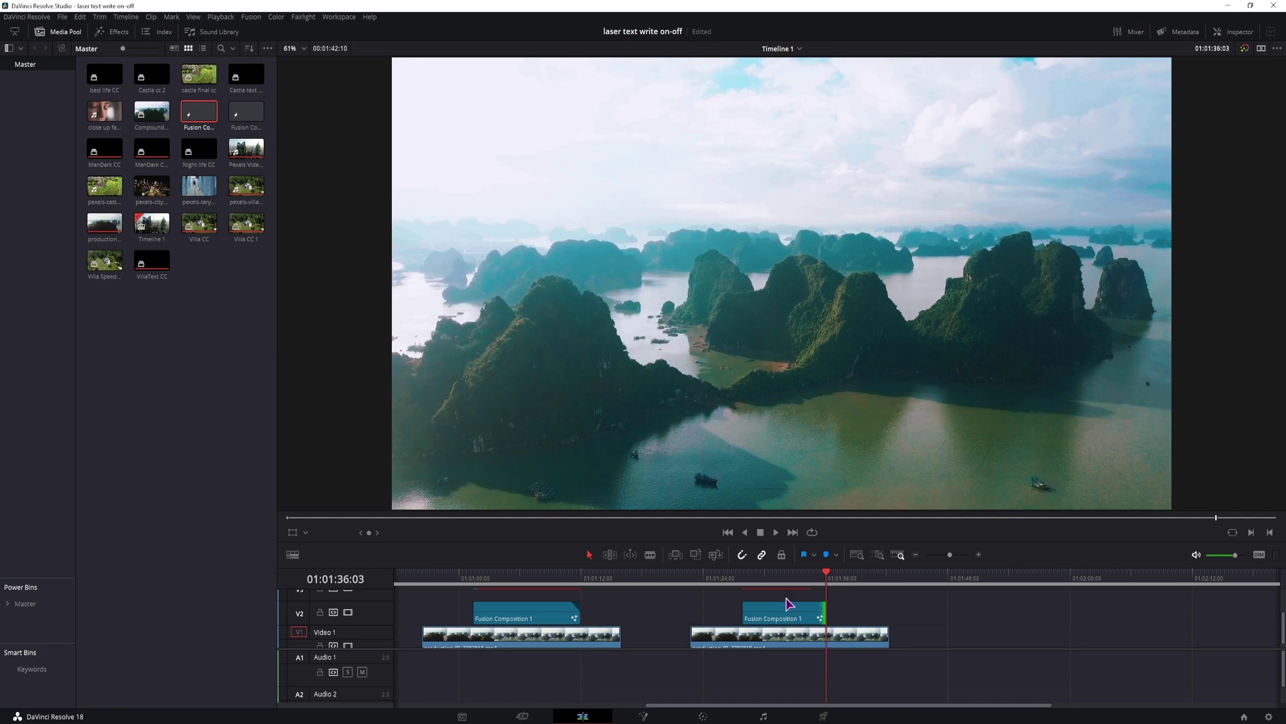
left_click(769, 575)
left_click(785, 611)
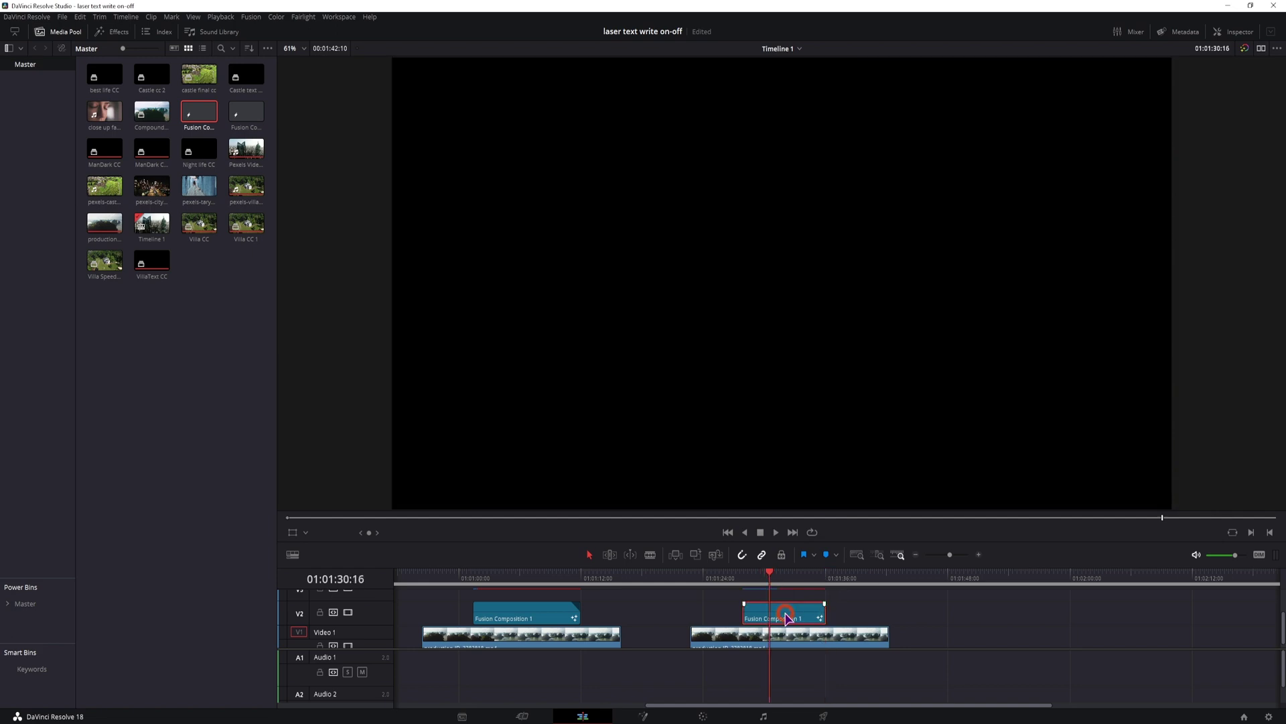
left_click(644, 716)
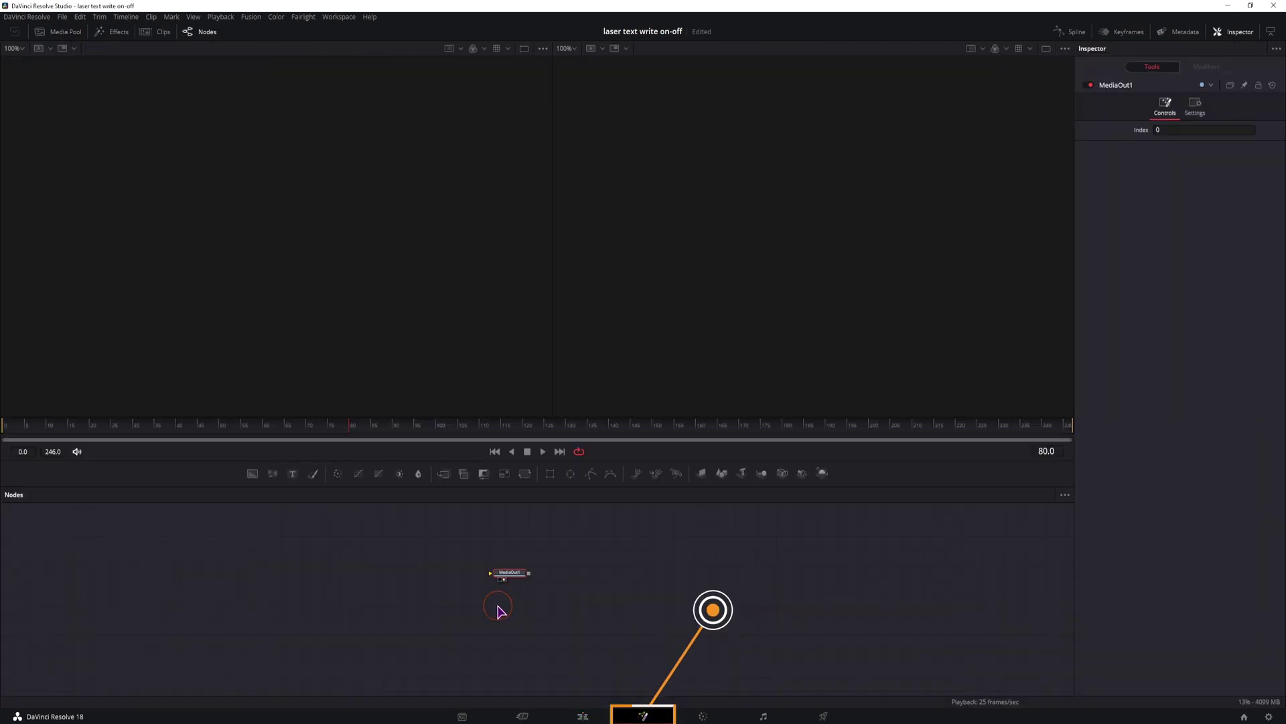
Add a Media In node to the composition and connect its output to MediaOut1
left_click(377, 583)
key("ctrl+space")
type("media")
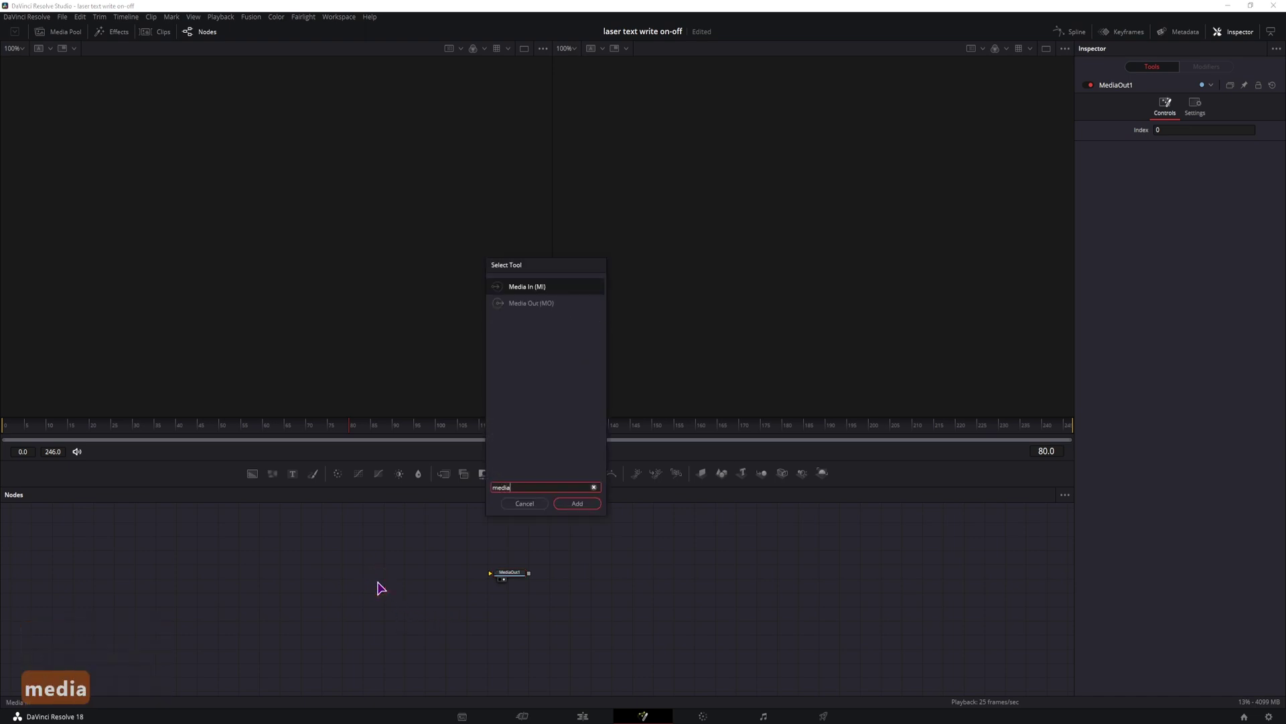
left_click(525, 288)
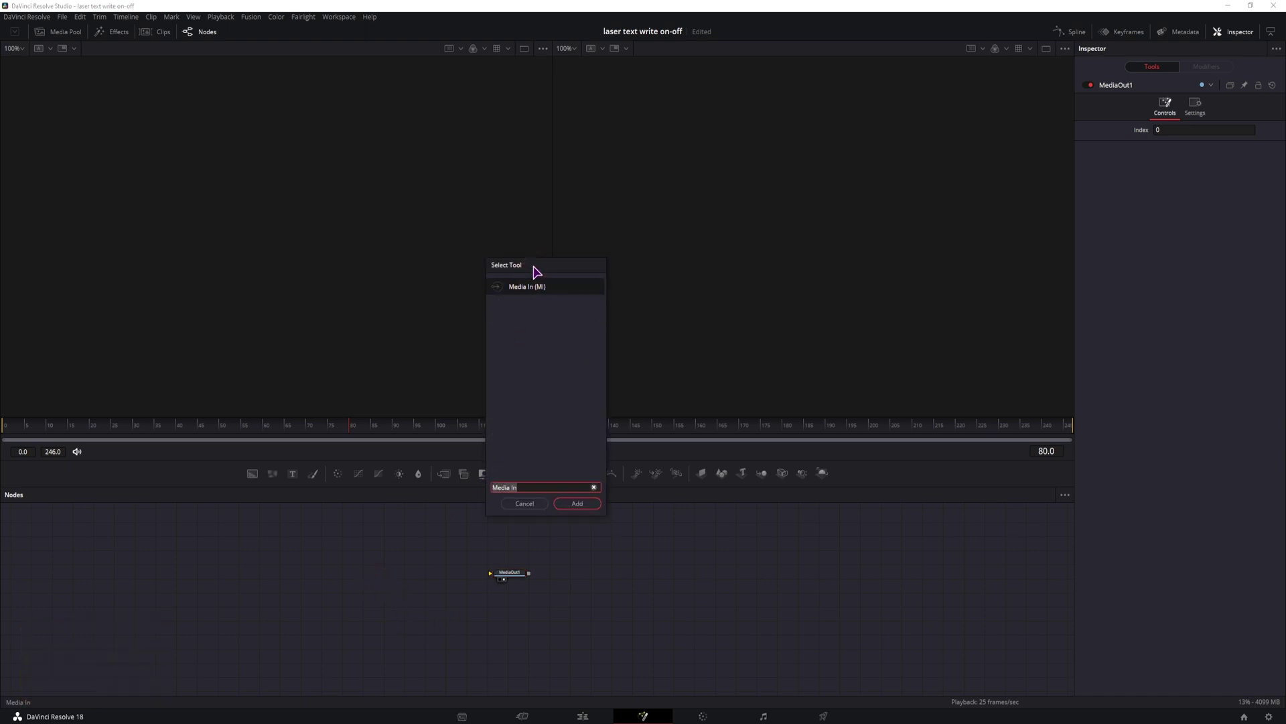
left_click(580, 504)
left_click_drag(396, 577, 490, 573)
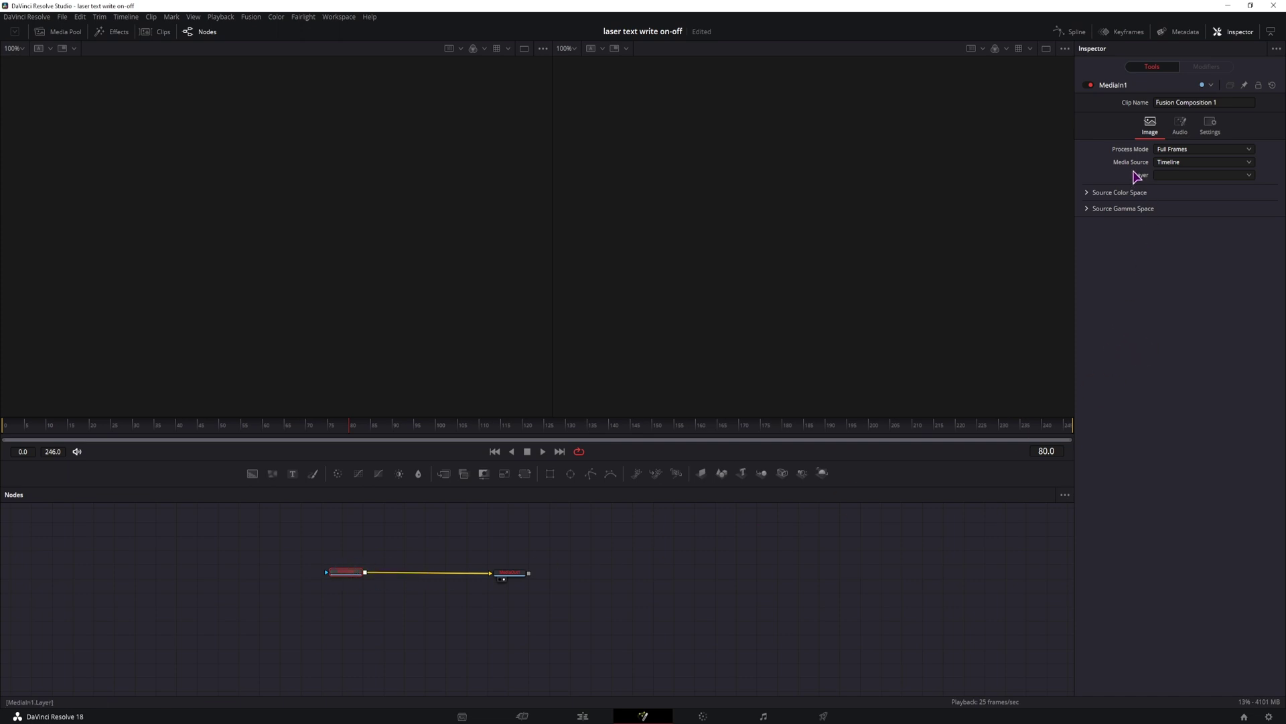
Set the MediaIn1 node's media source to Background
left_click(1169, 163)
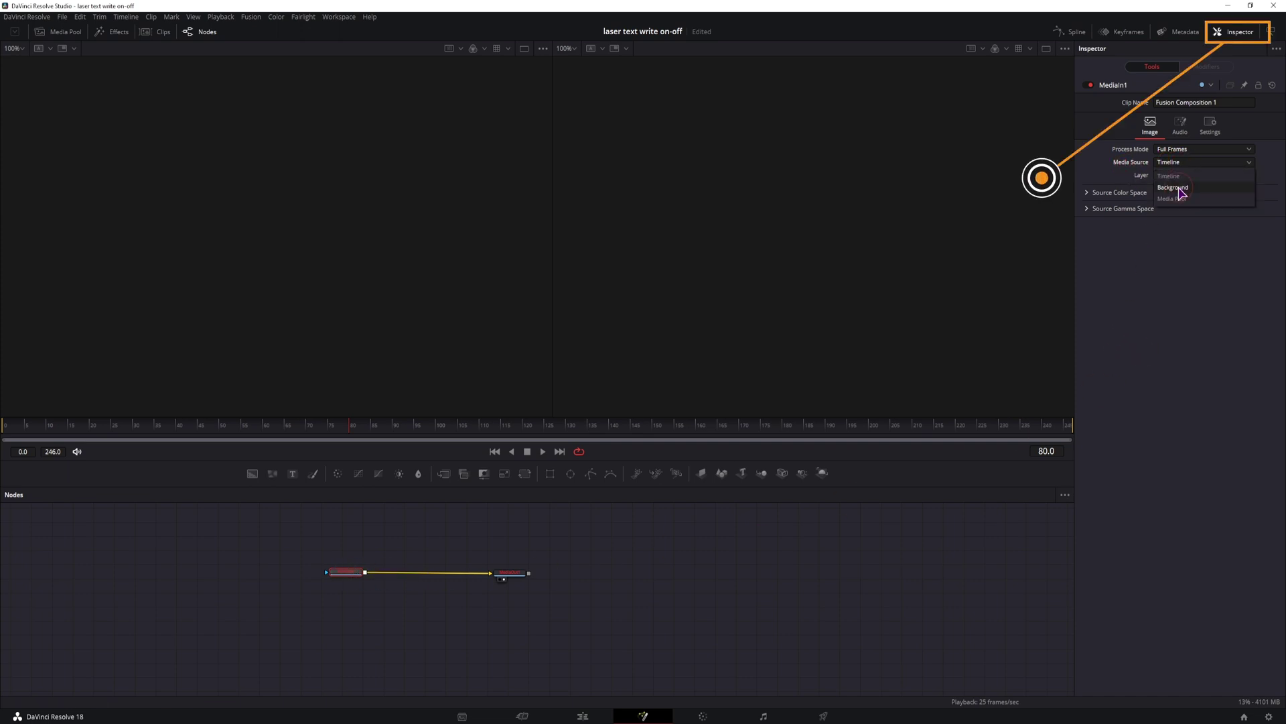
left_click(1180, 191)
left_click(1240, 34)
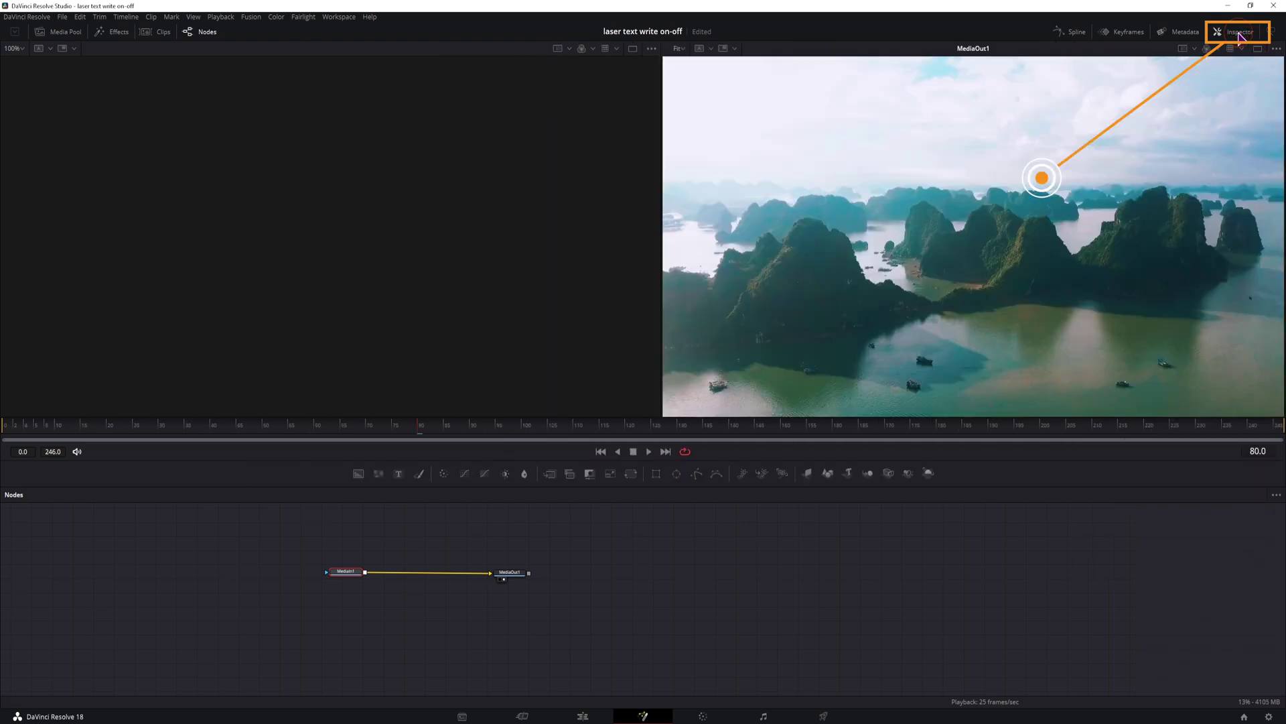
left_click(1241, 34)
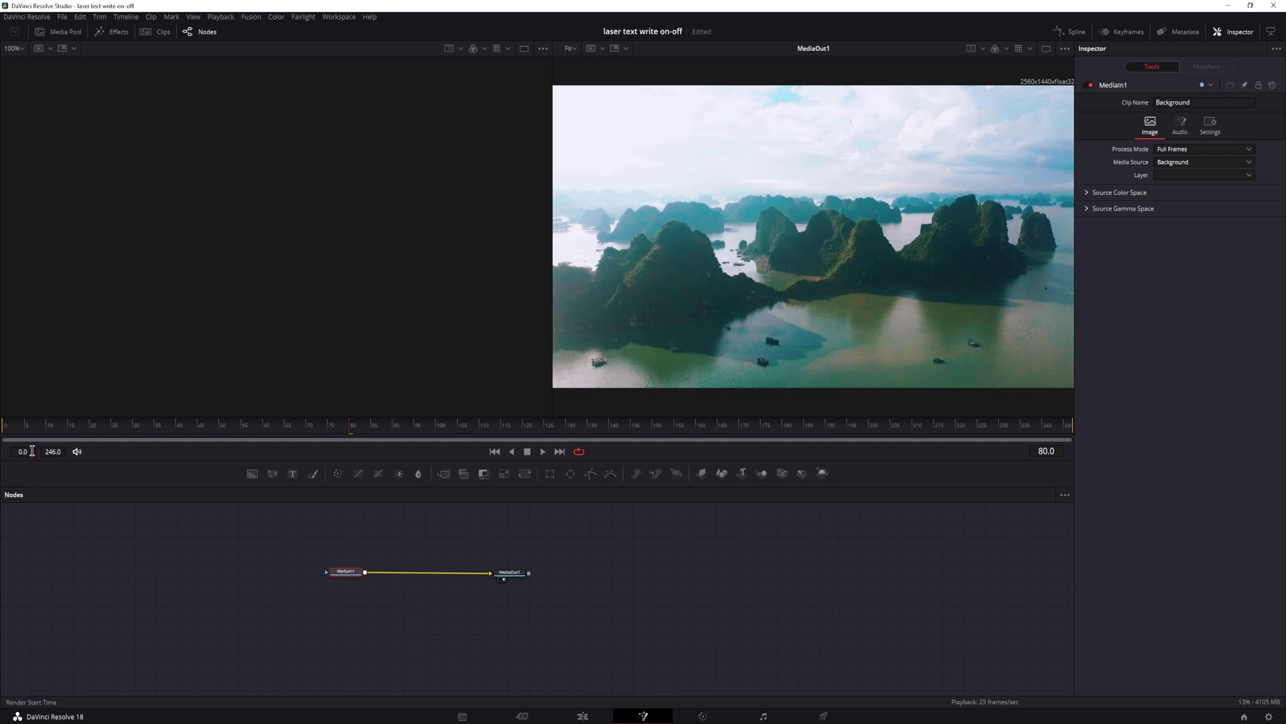
Merge a new Text+ node over the MediaIn1 output and set its text to "River RUN"
left_click(7, 424)
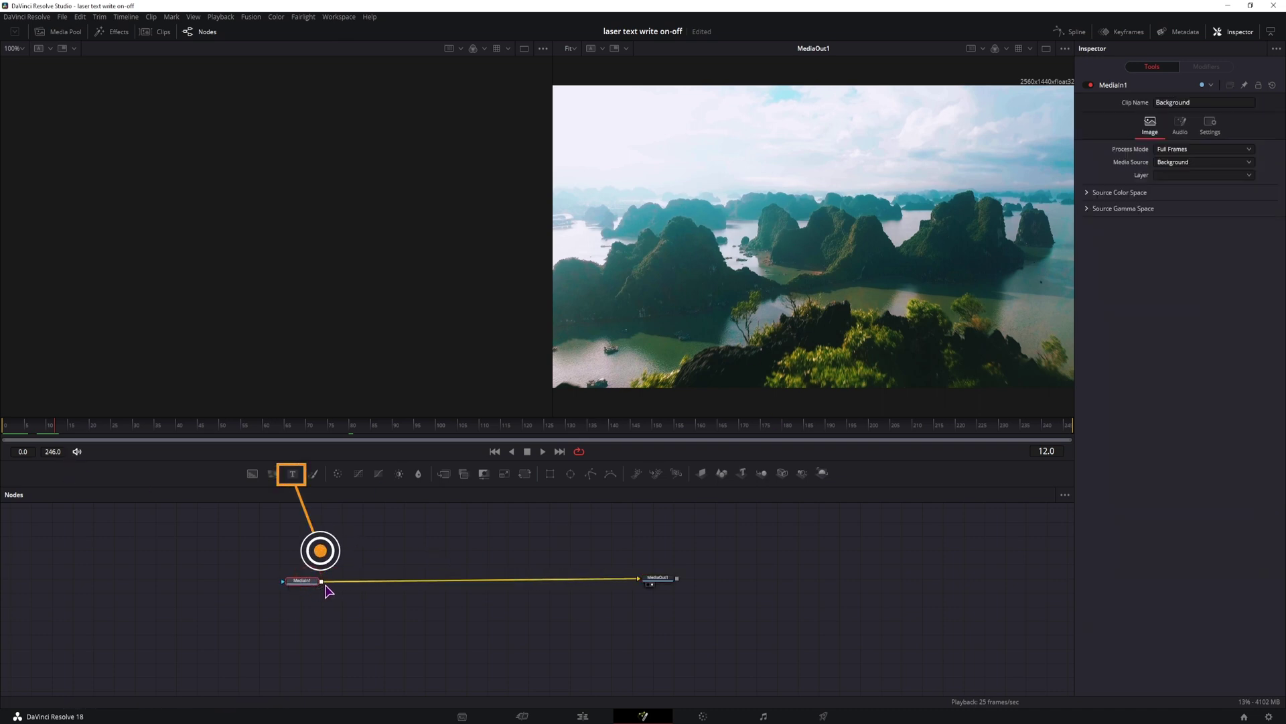
left_click(402, 559)
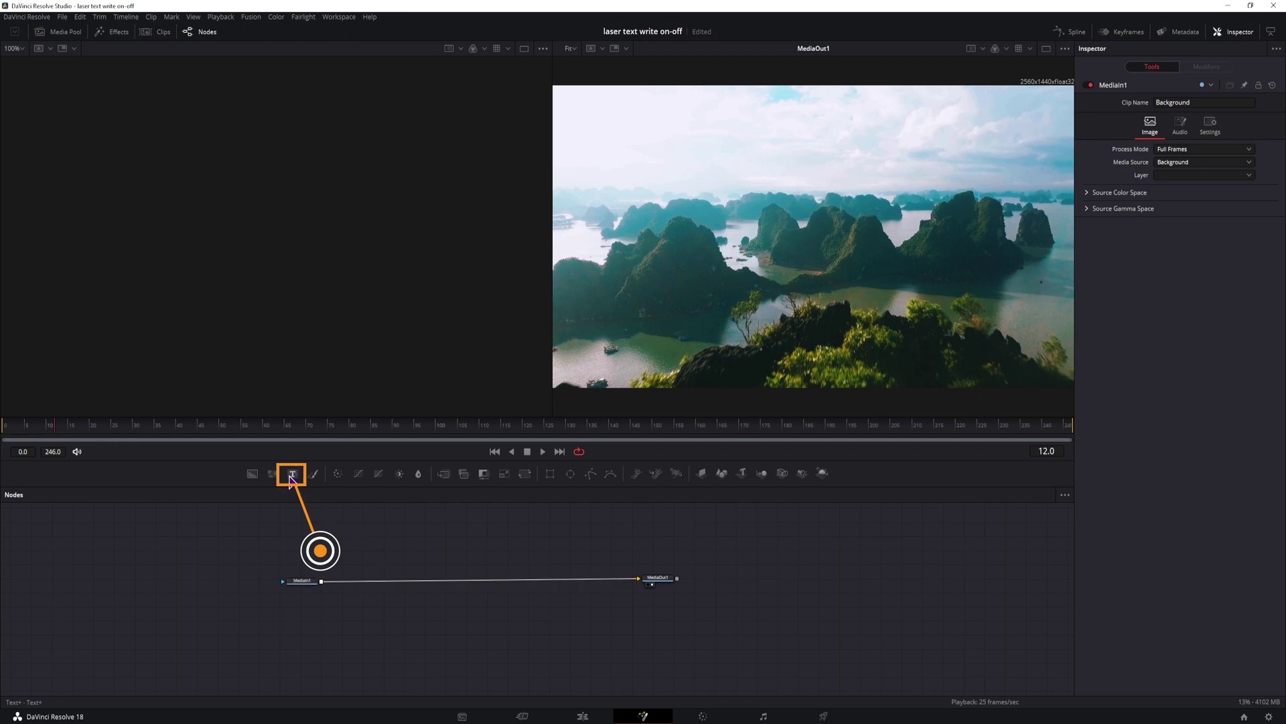
left_click_drag(292, 476, 322, 582)
left_click(659, 579)
left_click(401, 529)
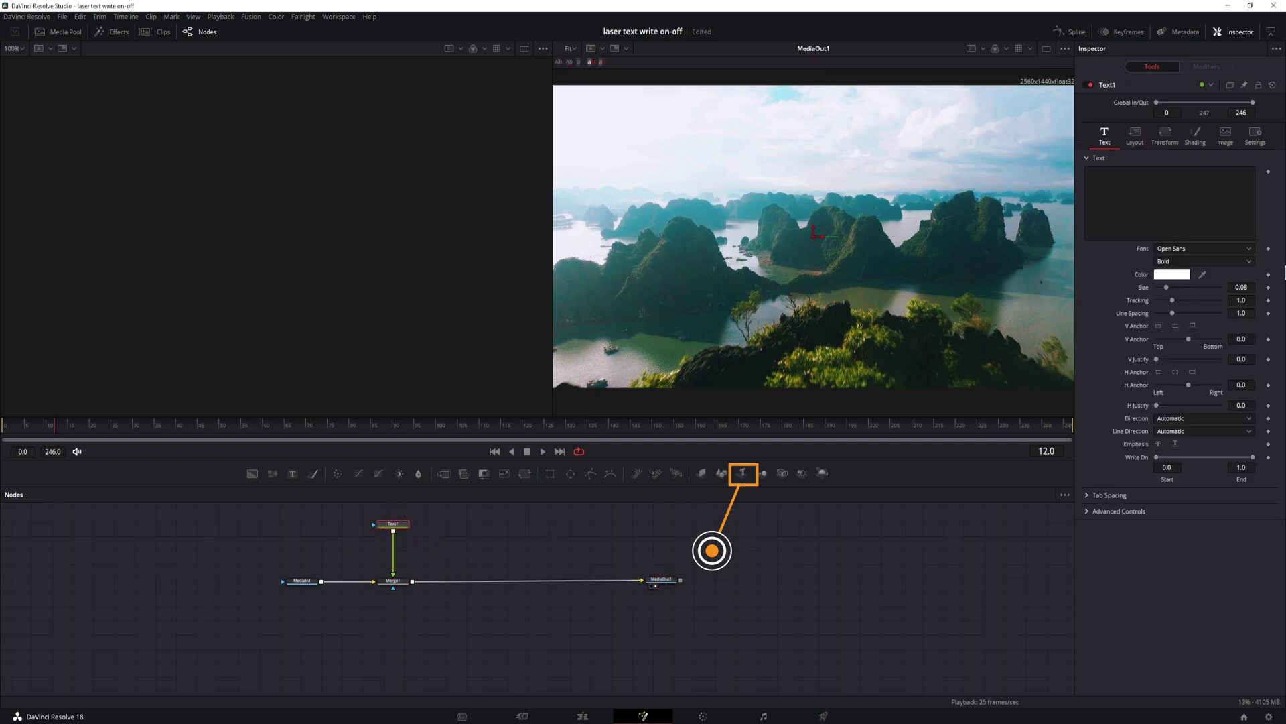
left_click(1160, 215)
type("River RUN")
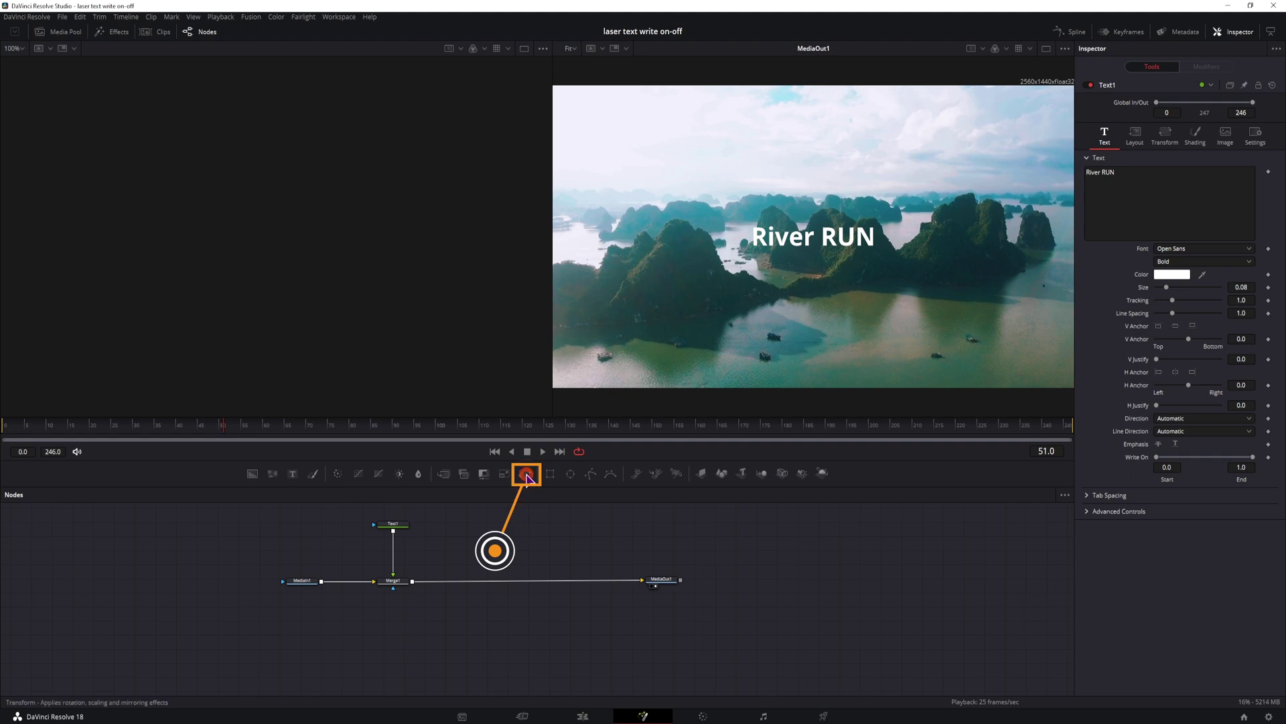
Insert a Transform node between Text1 and Merge1 and try rotating the text's characters to about 67.9 on the Y axis
left_click_drag(525, 473, 393, 553)
left_click(401, 524)
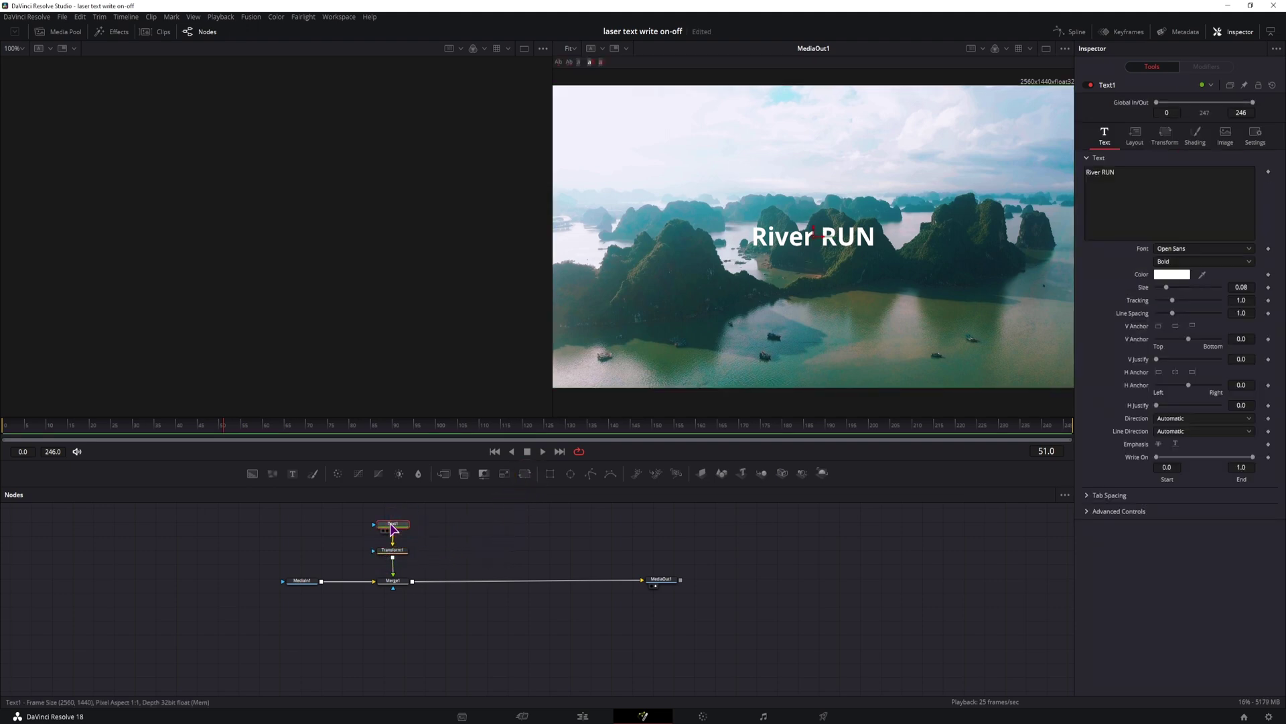
left_click(1165, 136)
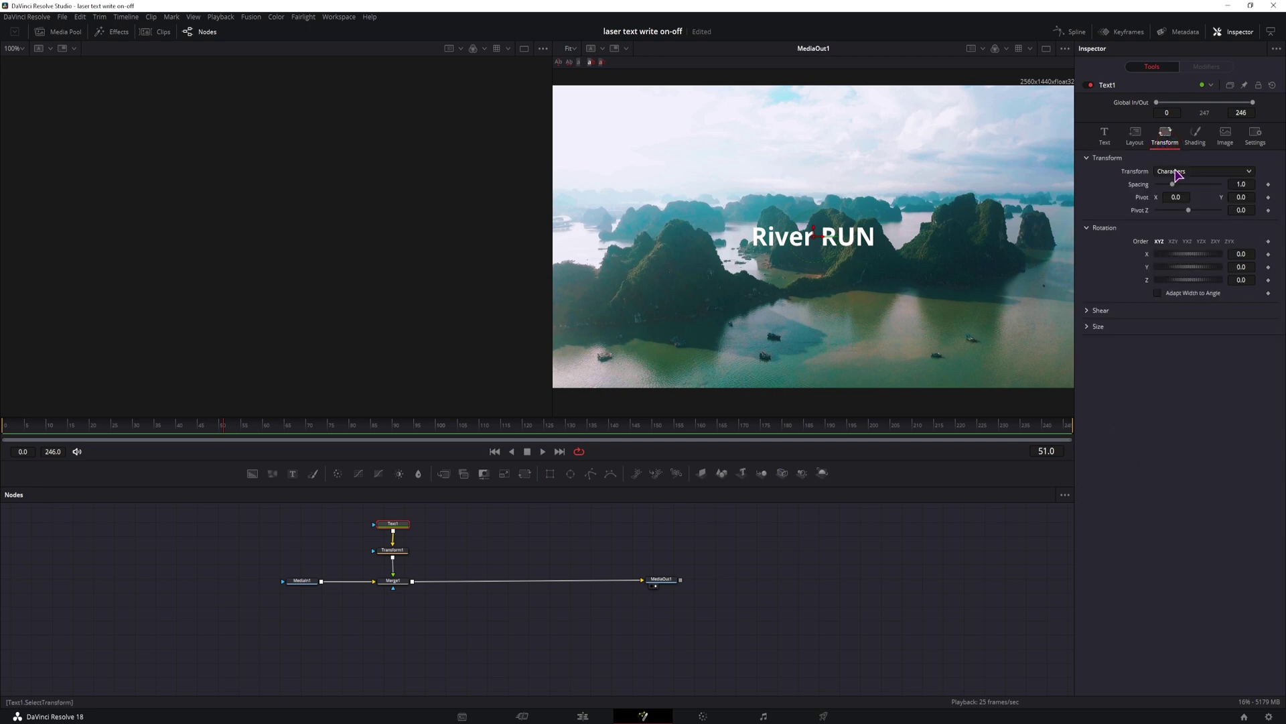
mouse_move(1188, 268)
left_mouse_down()
mouse_move(1208, 266)
mouse_move(1177, 271)
left_mouse_up()
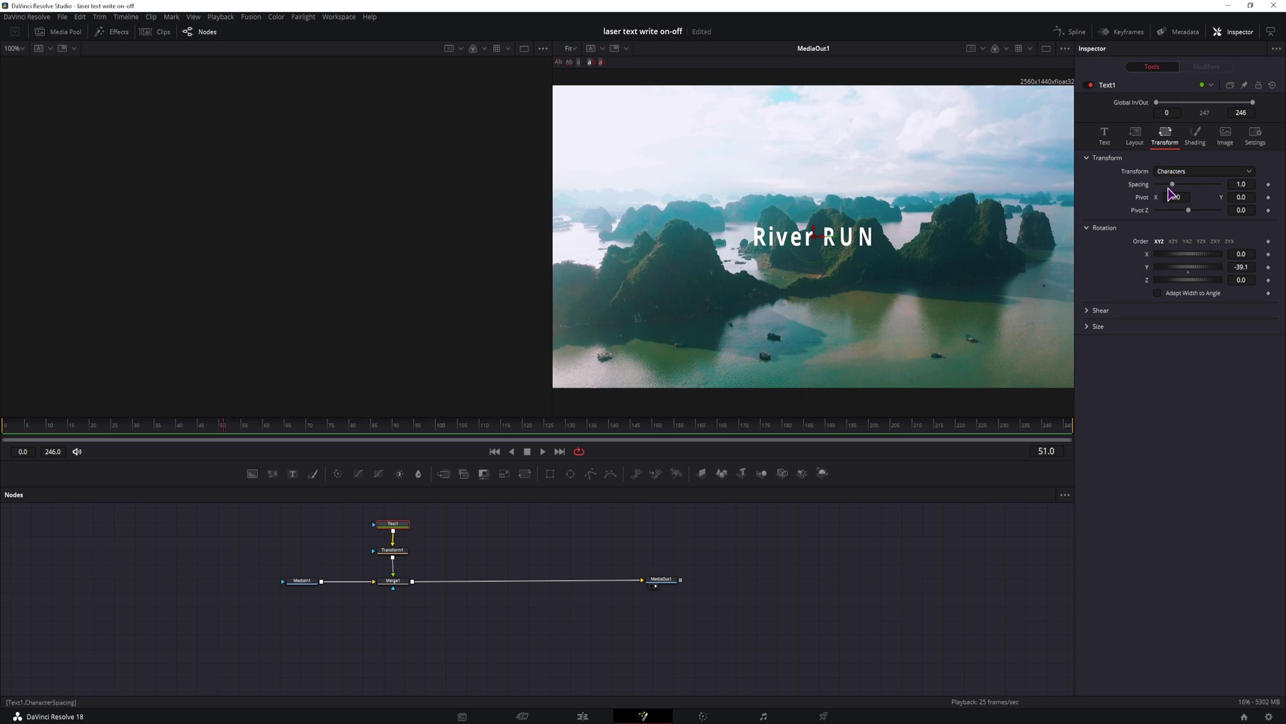
double_click(1147, 267)
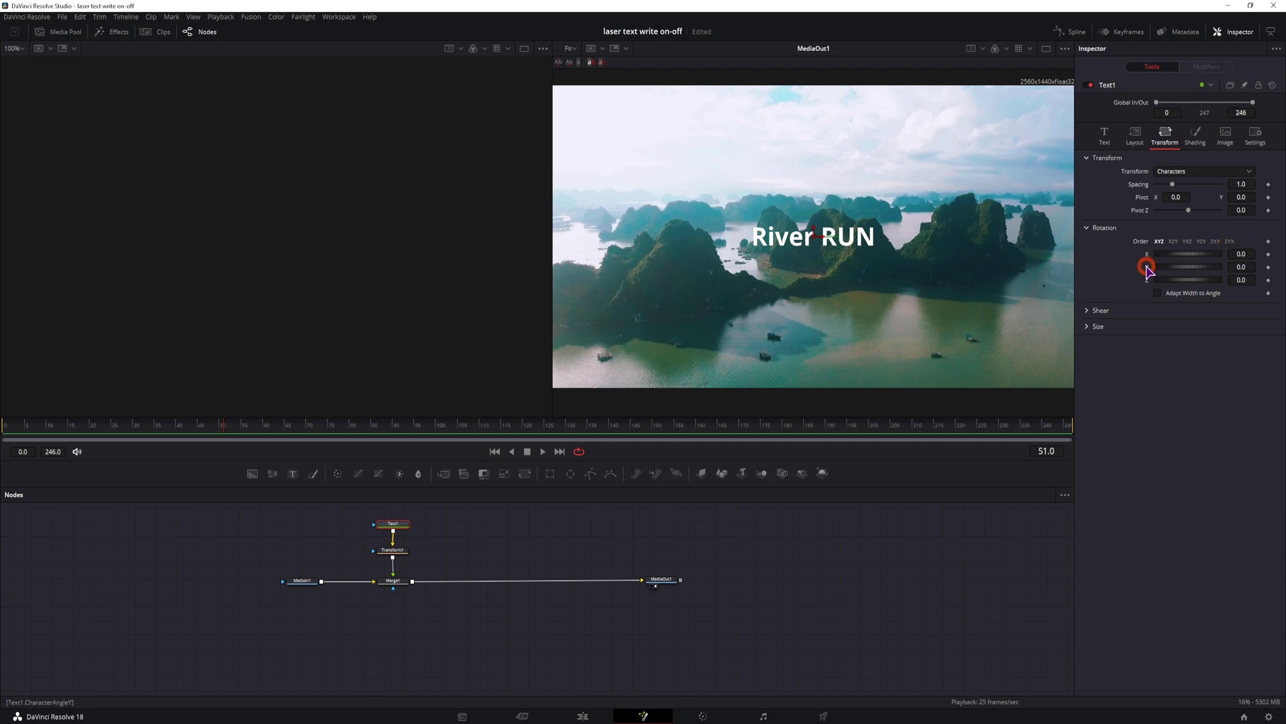
left_click_drag(1236, 266, 1250, 266)
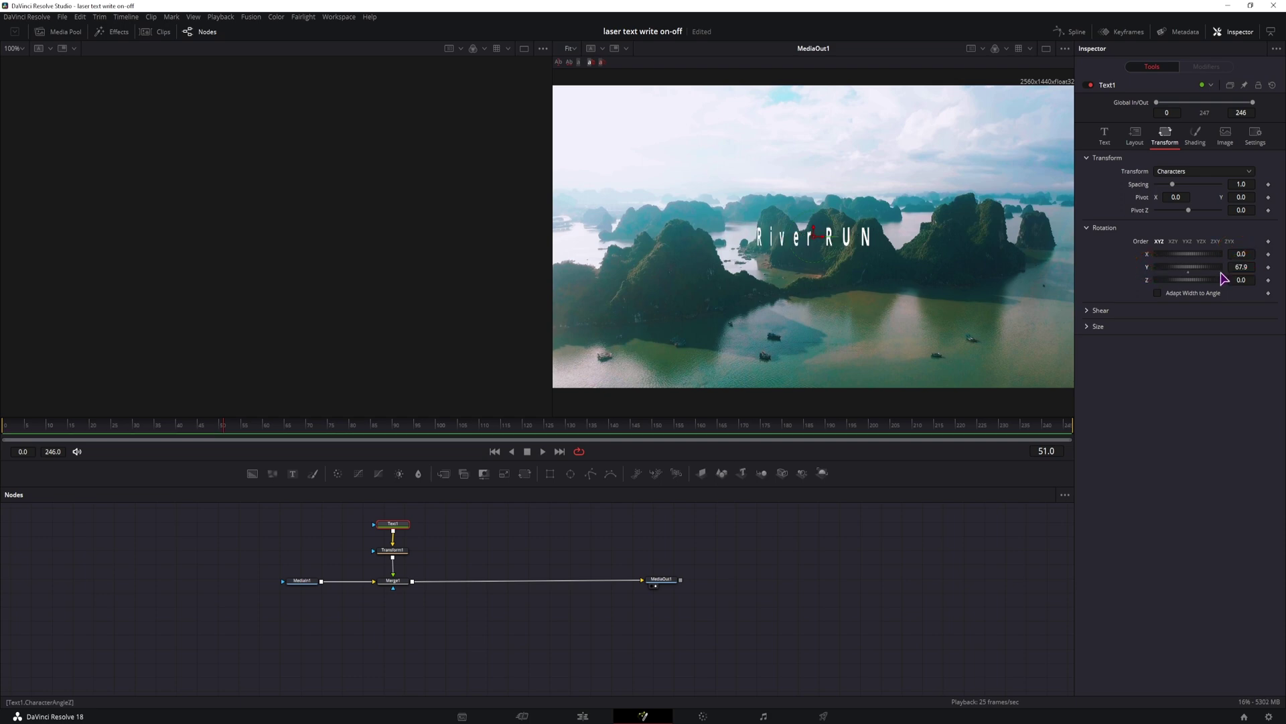
Switch the text transform to Words, try rotating the words about the Y axis and reset that rotation
left_click(1166, 172)
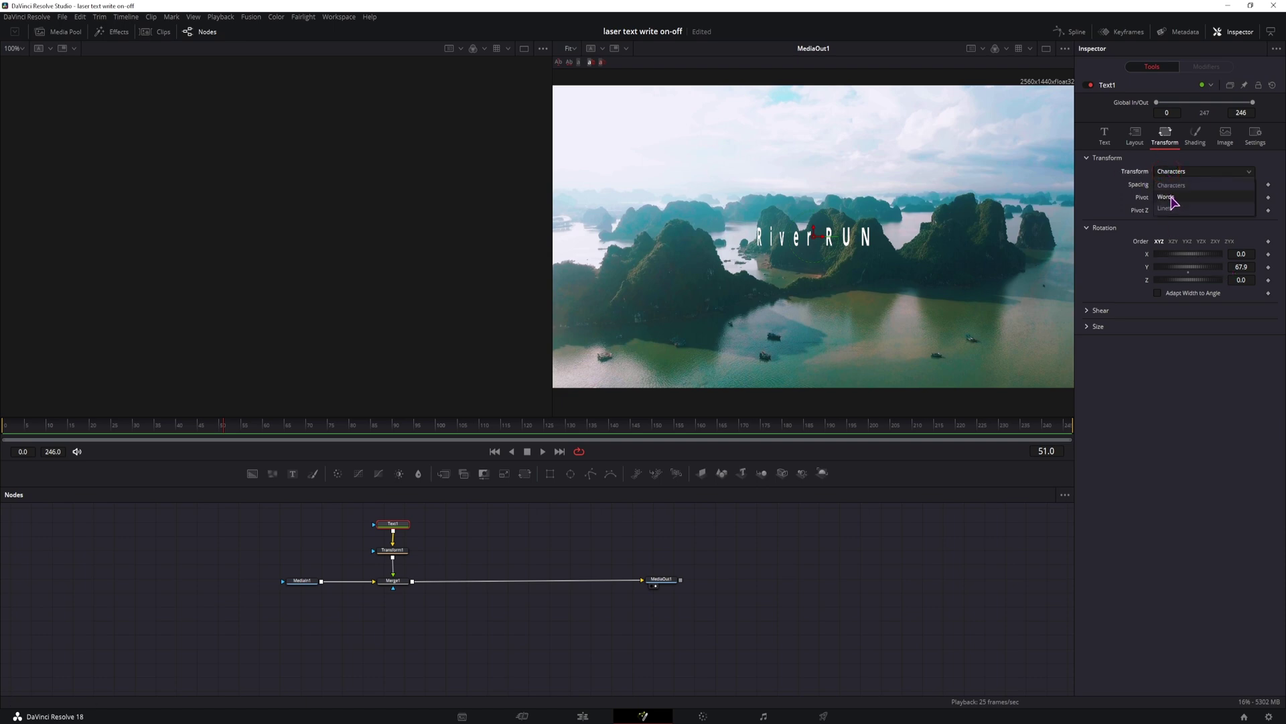
left_click(1169, 197)
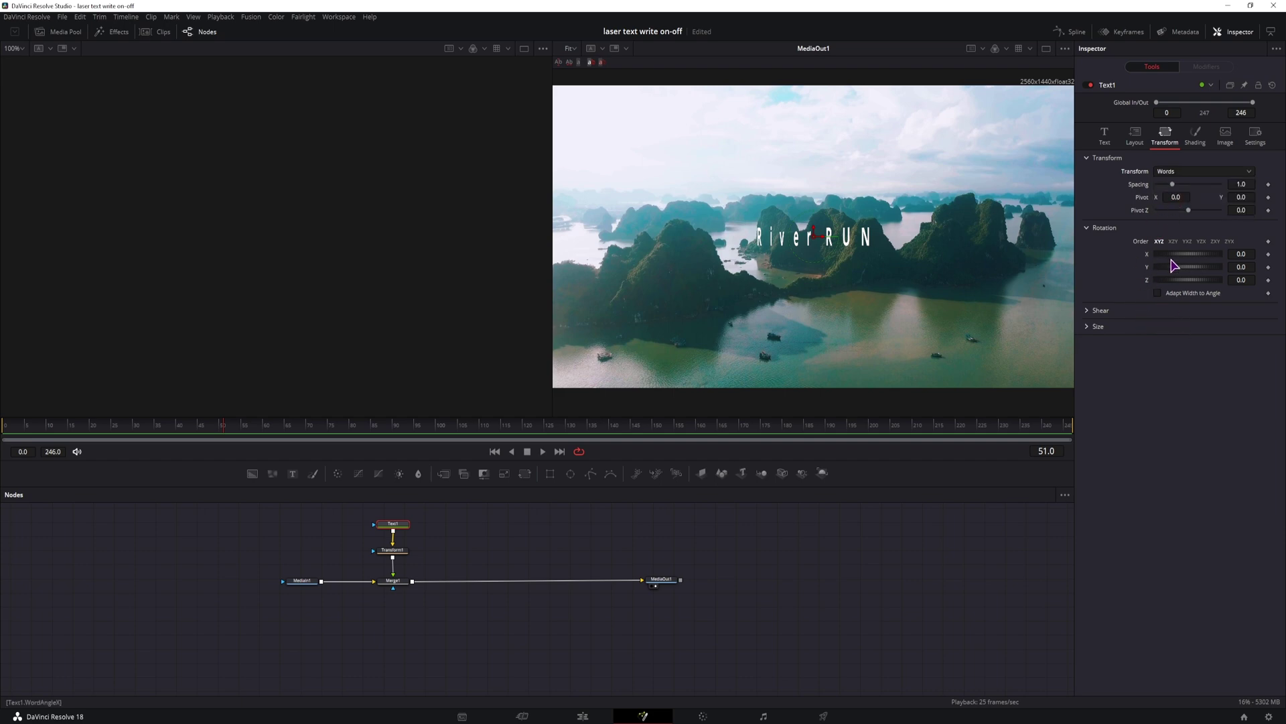
left_click_drag(1174, 268, 1237, 264)
double_click(1152, 268)
Return the text transform to Characters, reset the characters' Y rotation and undo a further test rotation
left_click(1188, 172)
left_click(1184, 186)
left_click_drag(1169, 267, 1181, 269)
double_click(1147, 267)
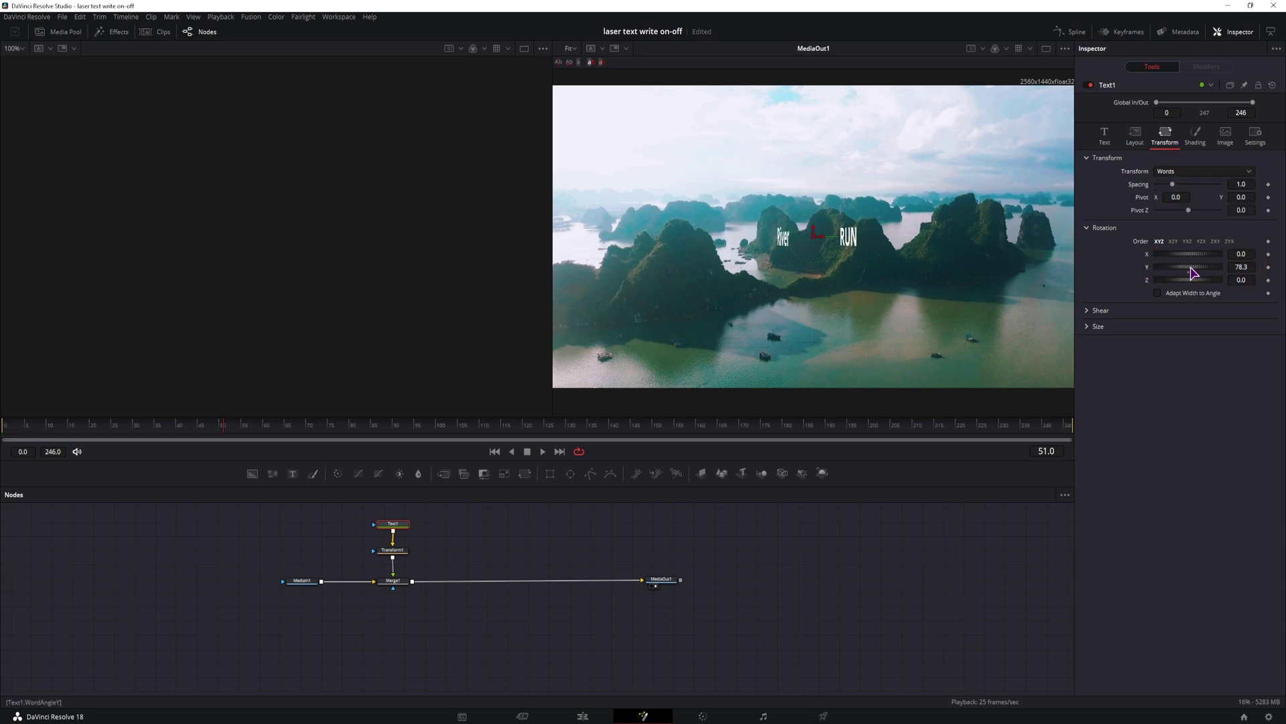
mouse_move(1190, 267)
left_mouse_down()
mouse_move(1245, 278)
mouse_move(1212, 275)
left_mouse_up()
key("ctrl+z")
Set the text transform to Lines and rotate the line to about 19.6 on the Z axis
left_click(1178, 171)
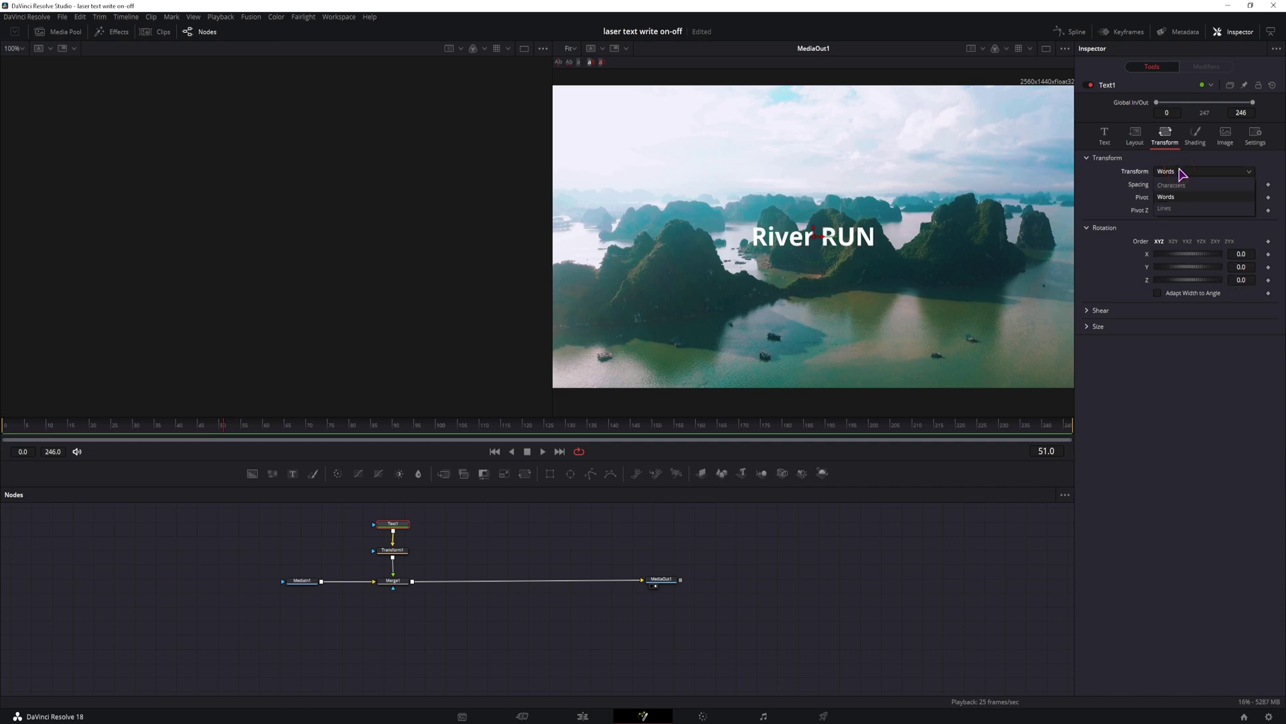
left_click(1181, 208)
left_click_drag(1185, 273, 1240, 280)
Move the "River RUN" text onto the water below the islands and shear it to about 0.76 on X
left_click_drag(814, 243, 858, 331)
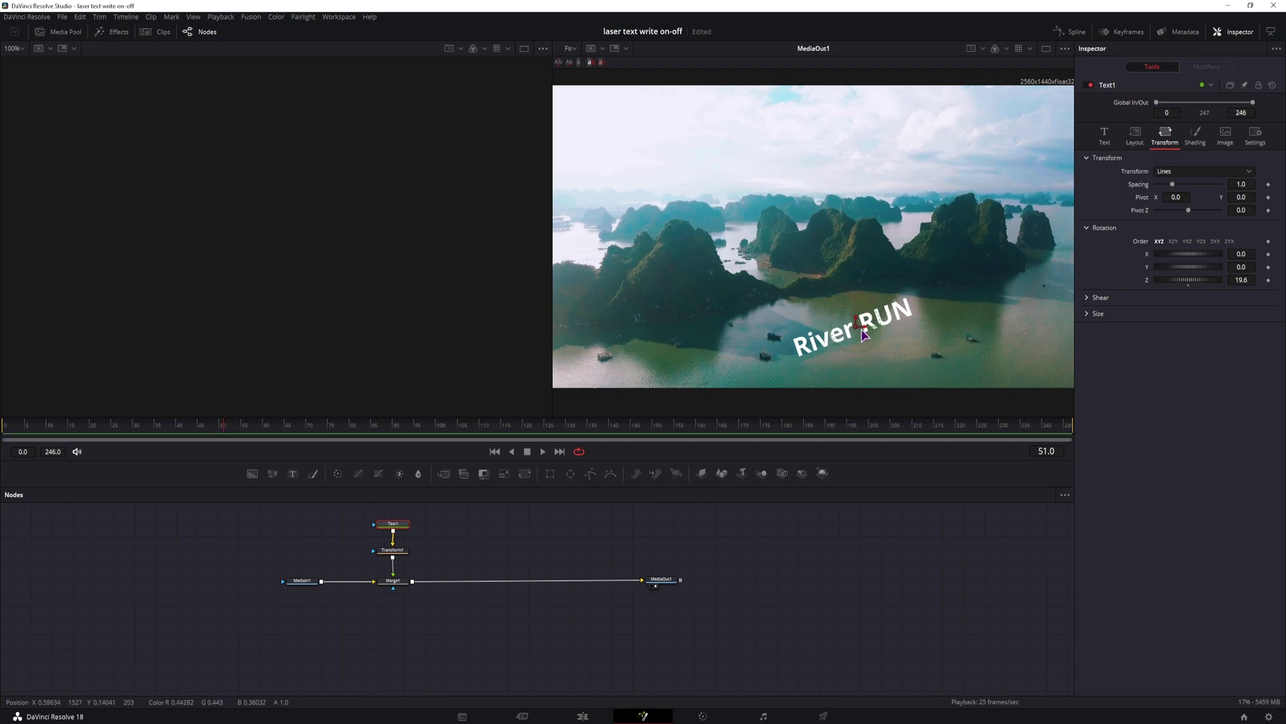
left_click(1086, 297)
left_click_drag(1188, 311, 1216, 312)
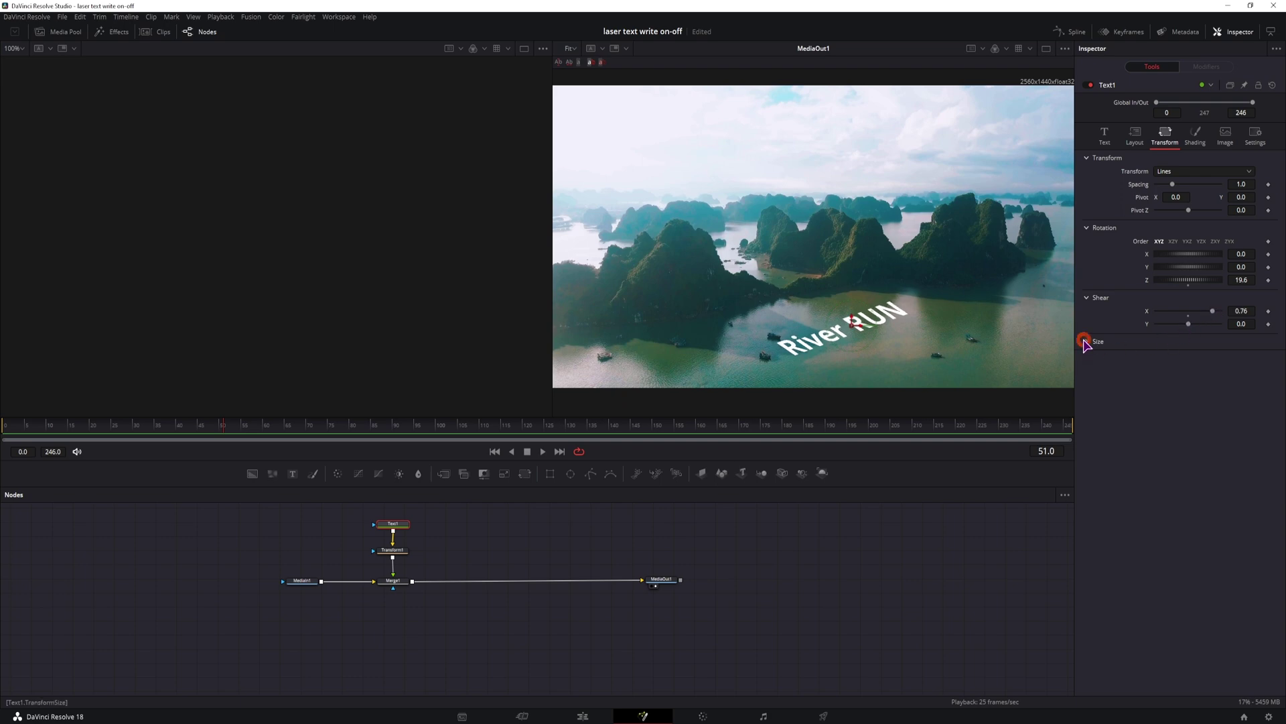
Replace the Transform (Xf) node between Text1 and Merge1 with the plain Transform tool, searching the tools for "trans"
left_click(394, 551)
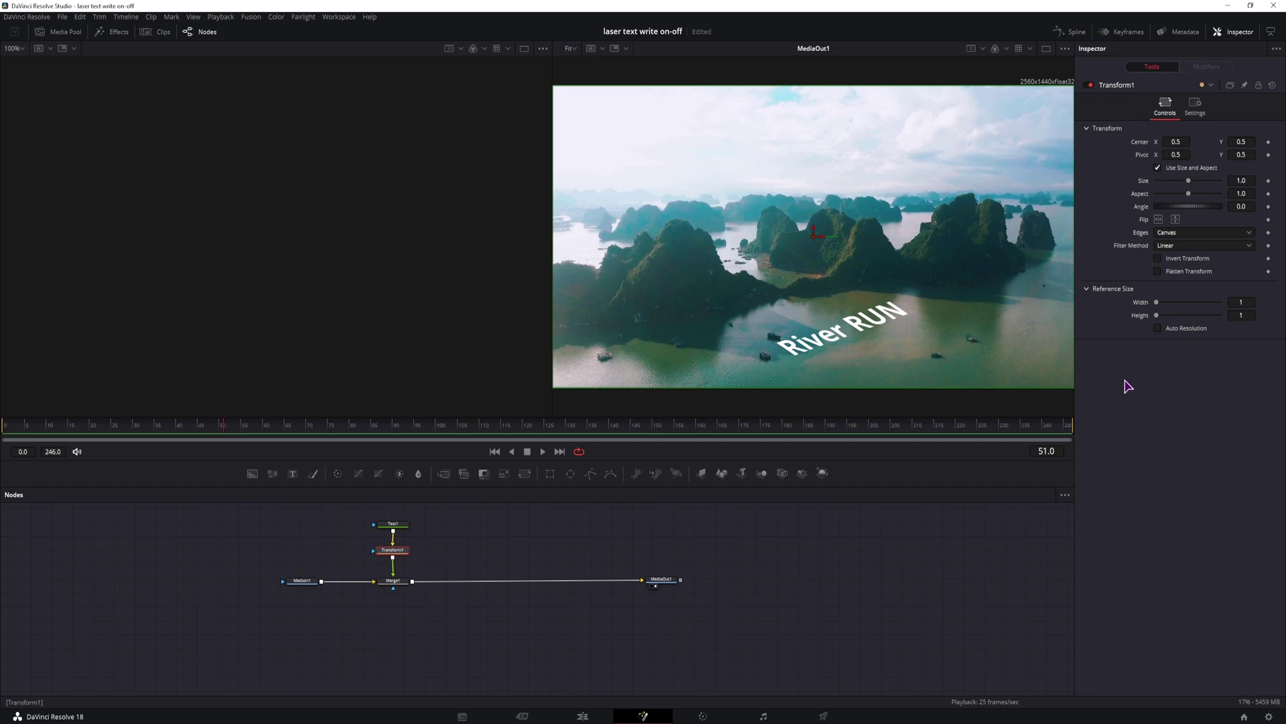
left_click(402, 550)
key("BackSpace")
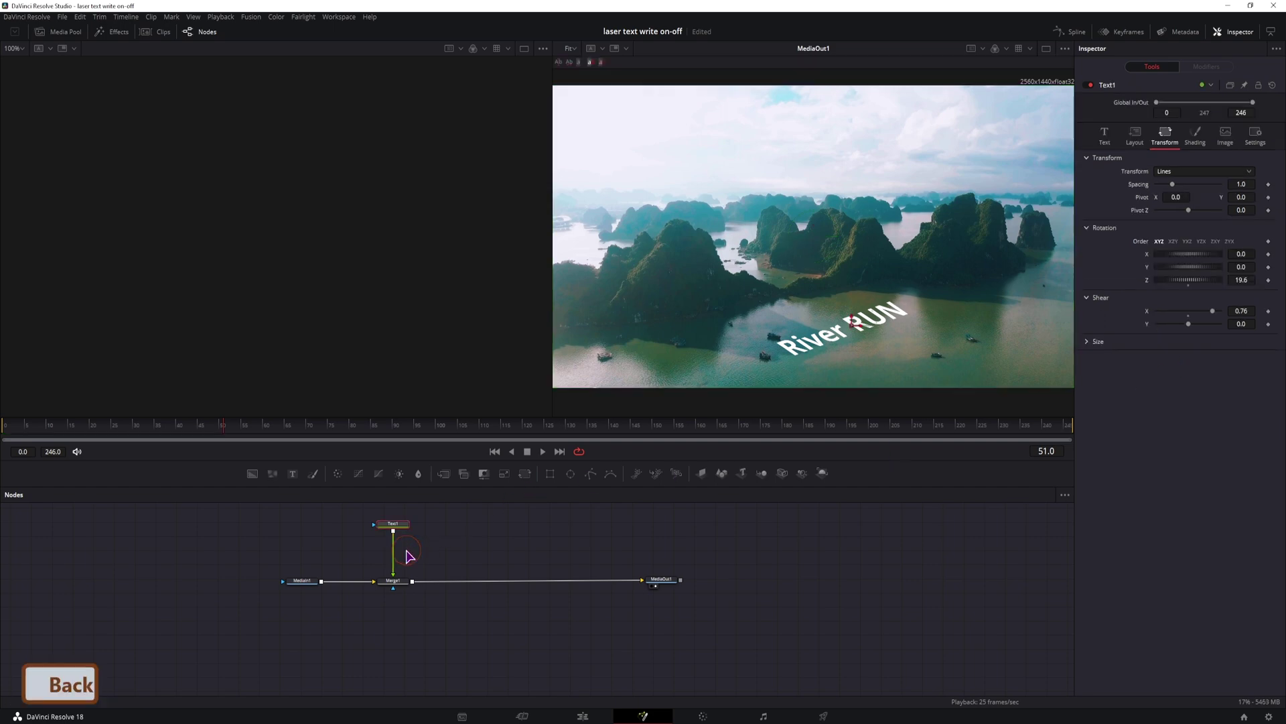
key("ctrl+space")
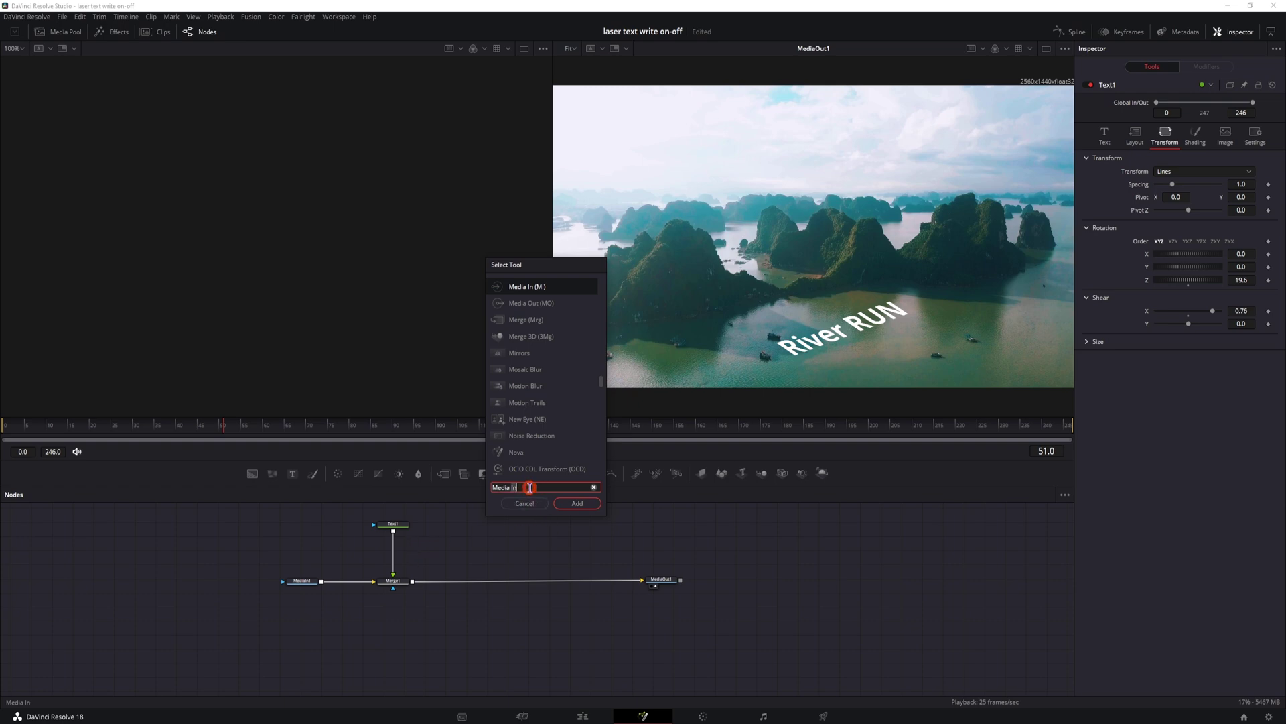
type("trans")
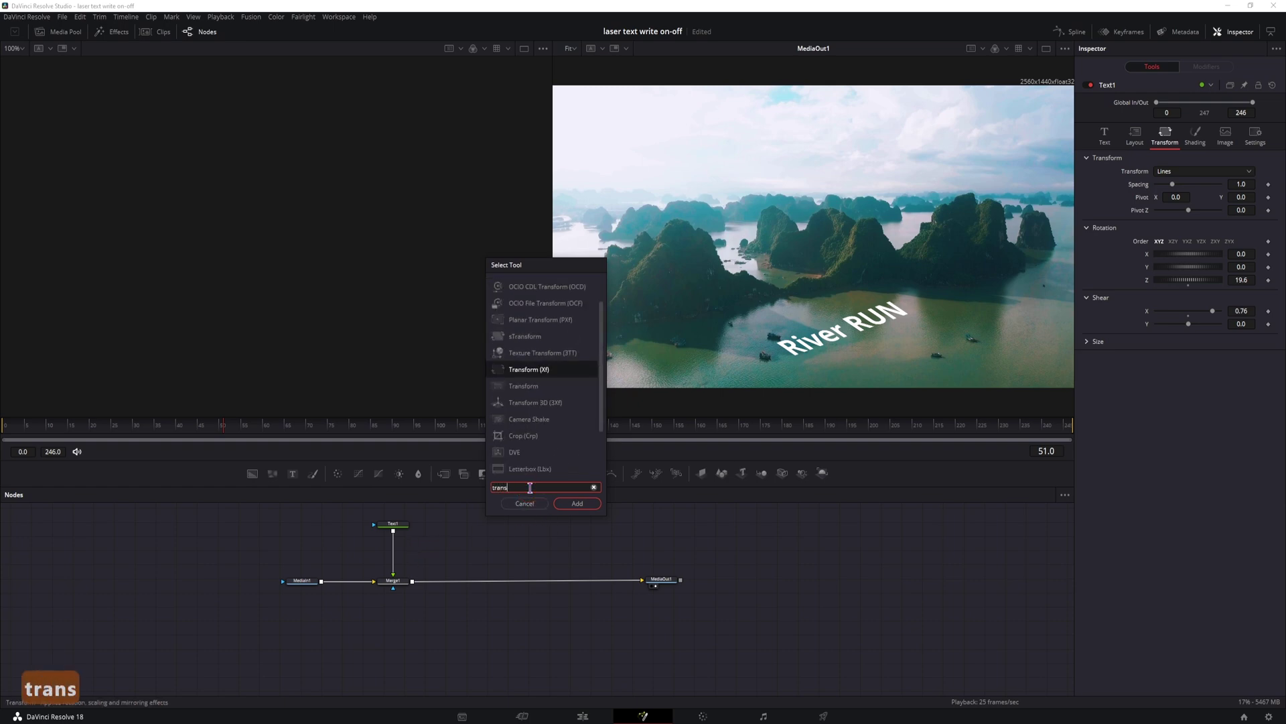
left_click(548, 385)
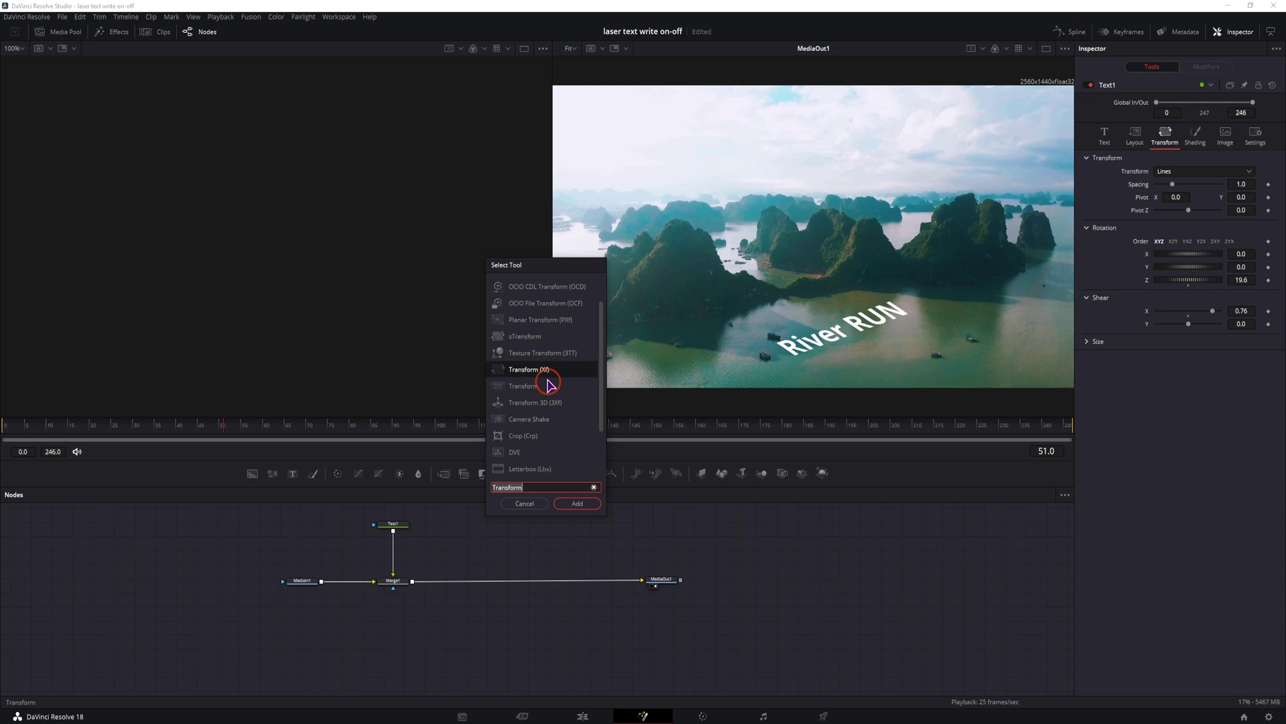
left_click(577, 503)
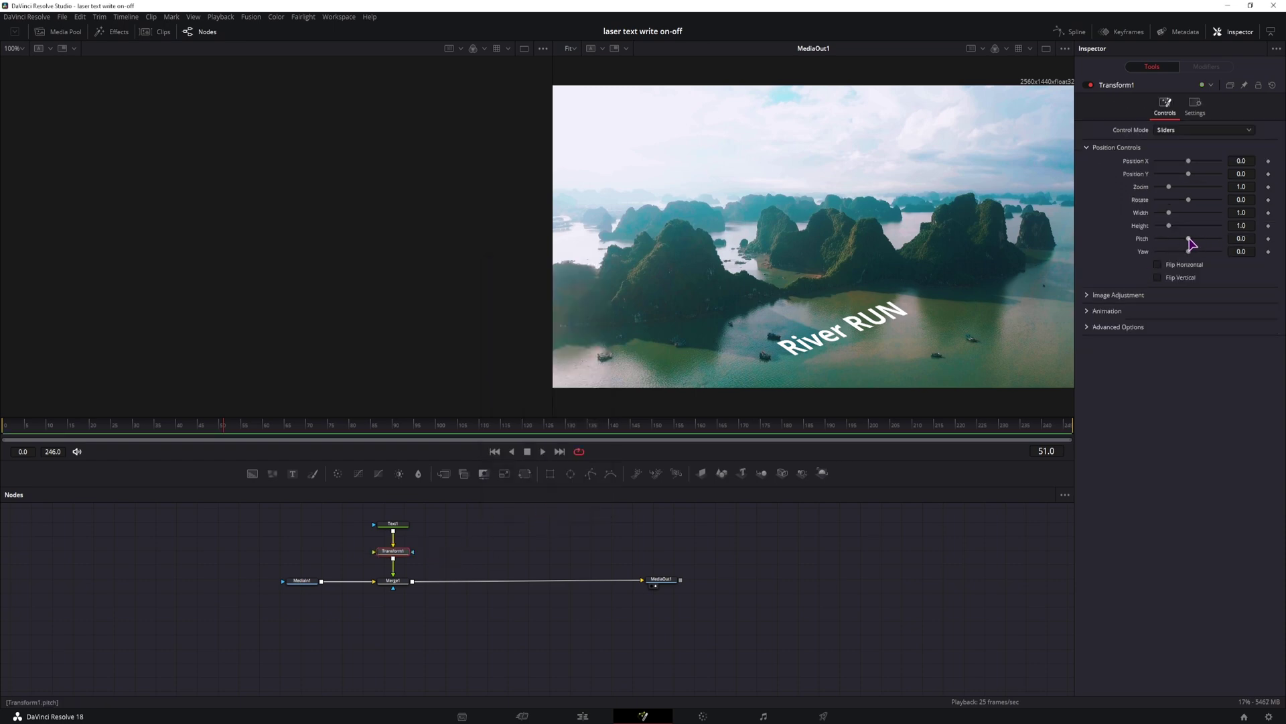
Adjust the pitch of Transform1 and reset the Text1 line's X shear and Z rotation to 0.0
mouse_move(1190, 238)
left_mouse_down()
mouse_move(1206, 240)
mouse_move(1168, 240)
left_mouse_up()
left_click(395, 524)
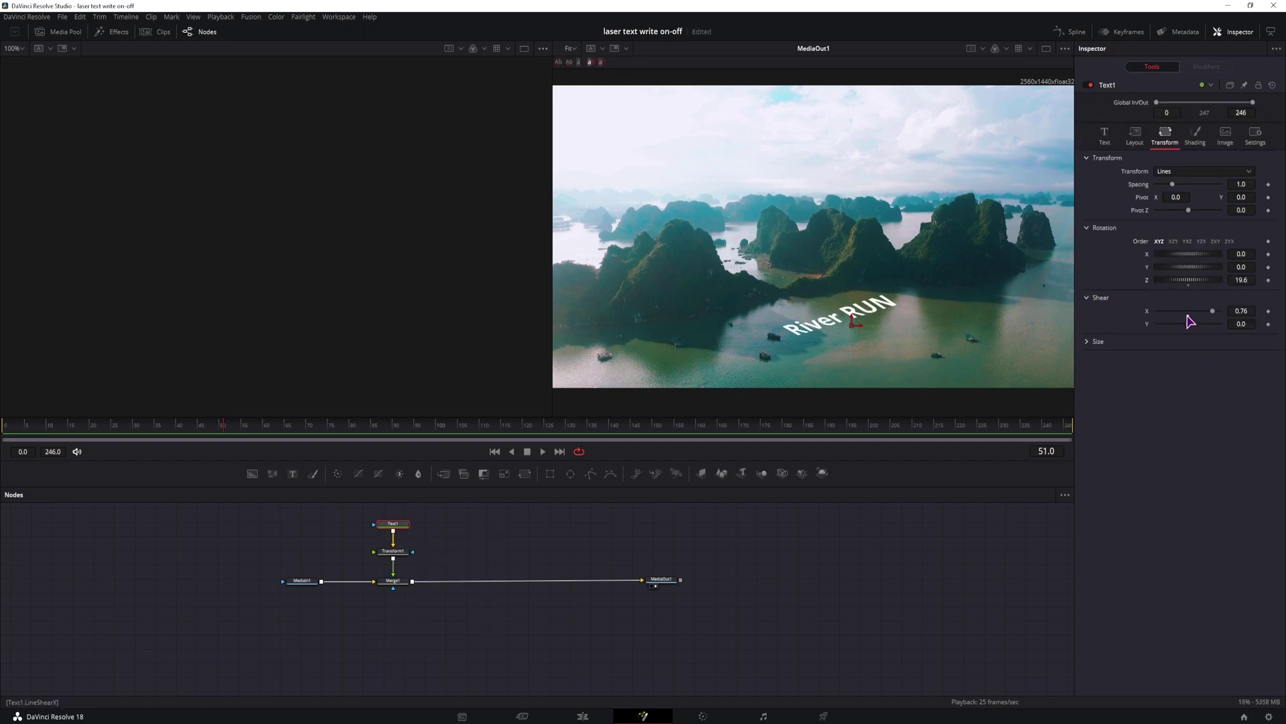
left_click(1187, 315)
left_click(1189, 283)
key("ctrl+z")
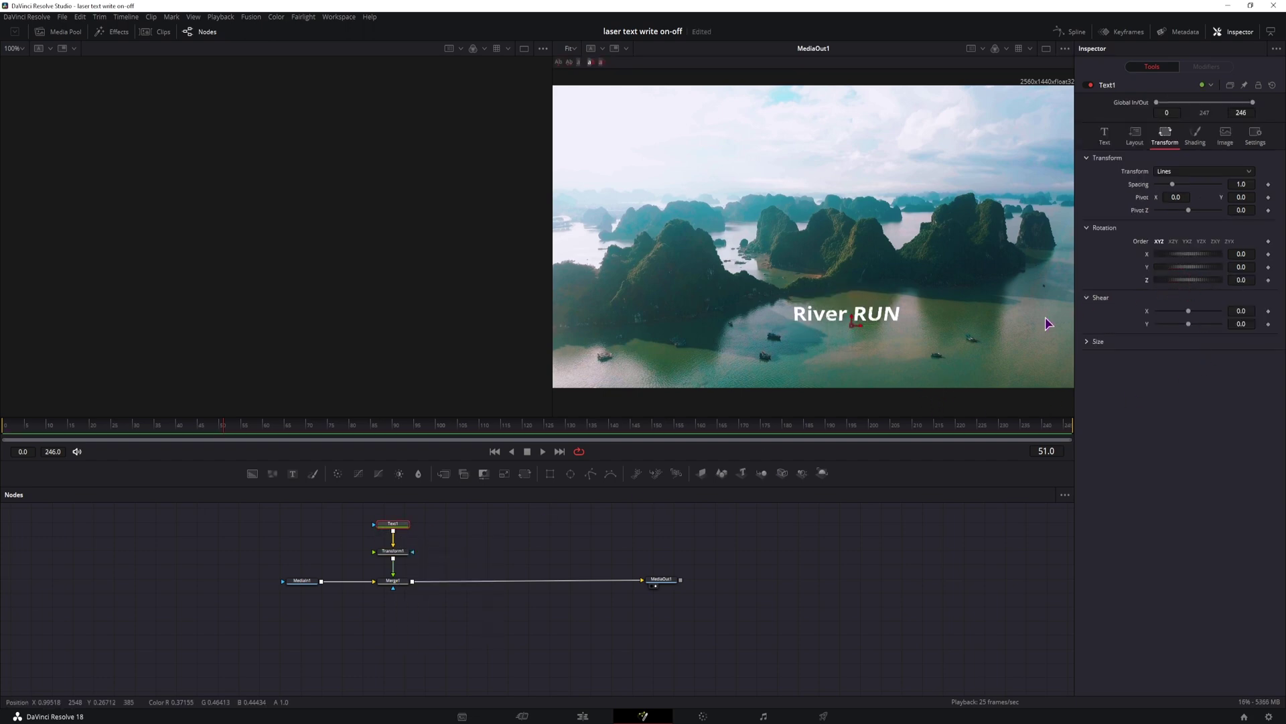
Give the "River RUN" text perspective with Transform1's pitch and yaw and adjust its placement on the water by the boats
left_click_drag(1189, 239, 1221, 252)
left_click_drag(1190, 175, 1194, 181)
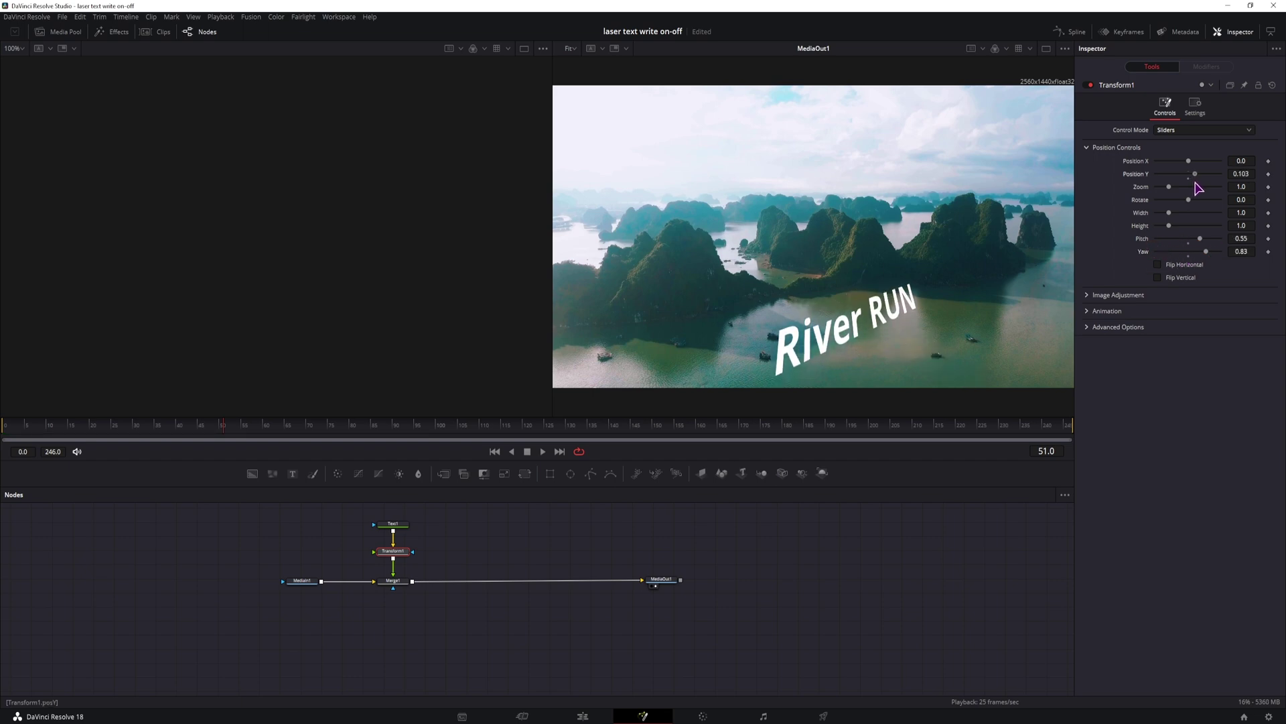
left_click(775, 372)
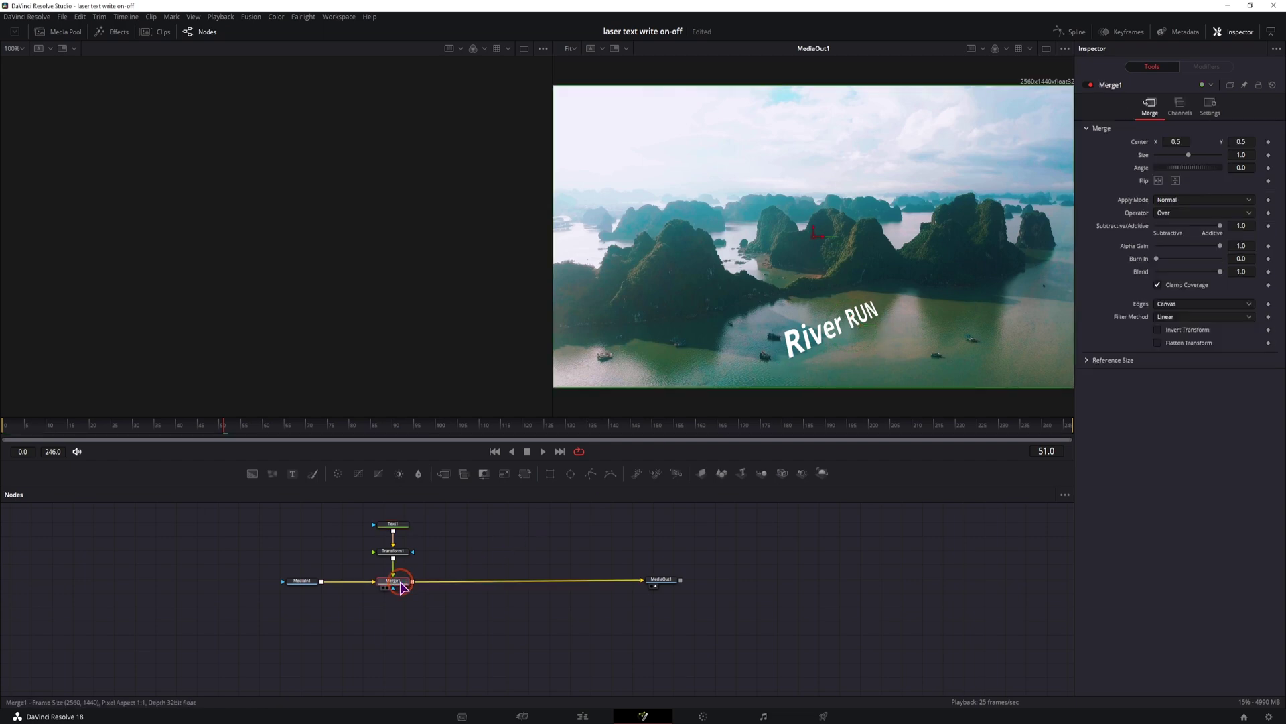
Try the Lighten apply mode on Merge1 and set it to Overlay instead
left_click(1179, 201)
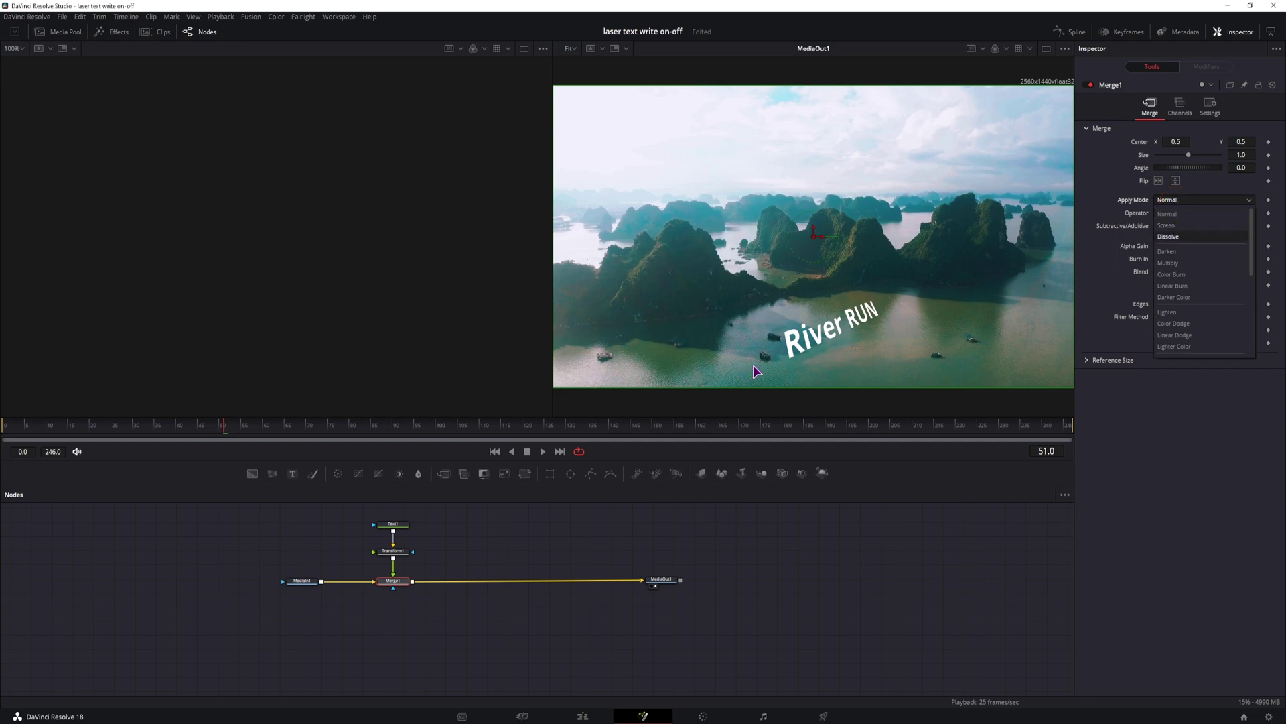
left_click(1168, 312)
left_click(1173, 201)
scroll(1172, 335, "down", 1)
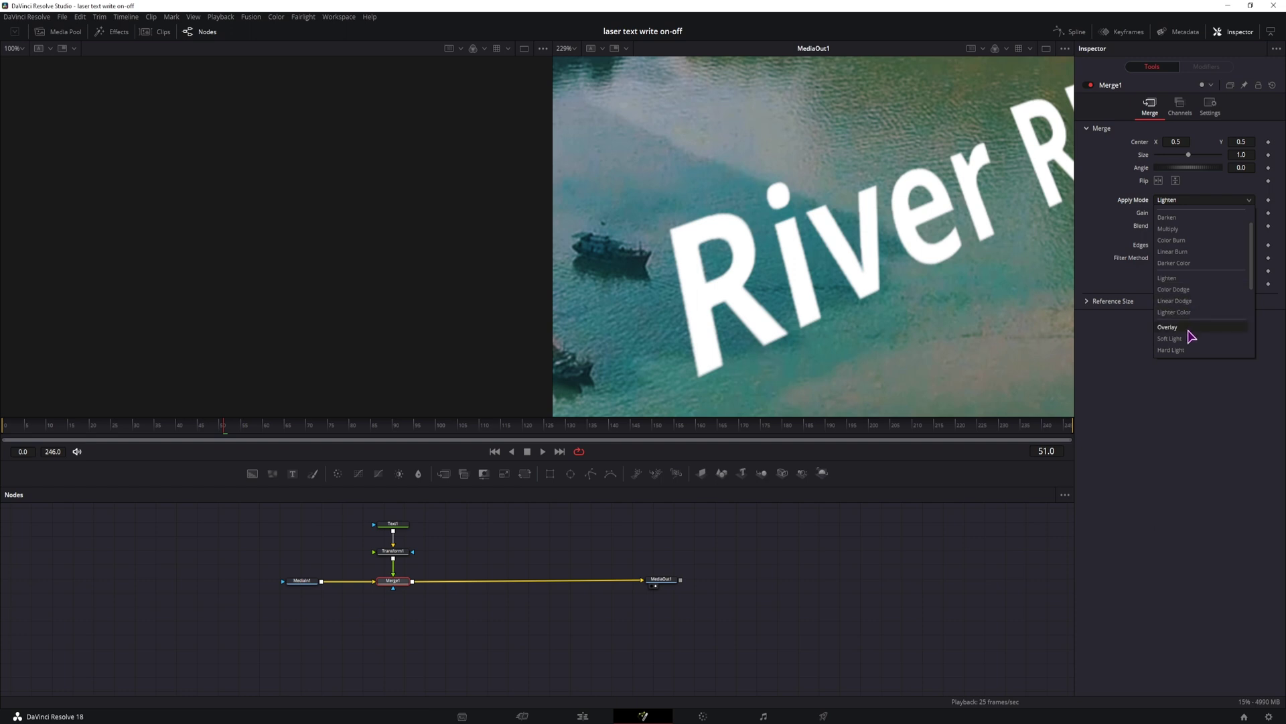
left_click(1186, 329)
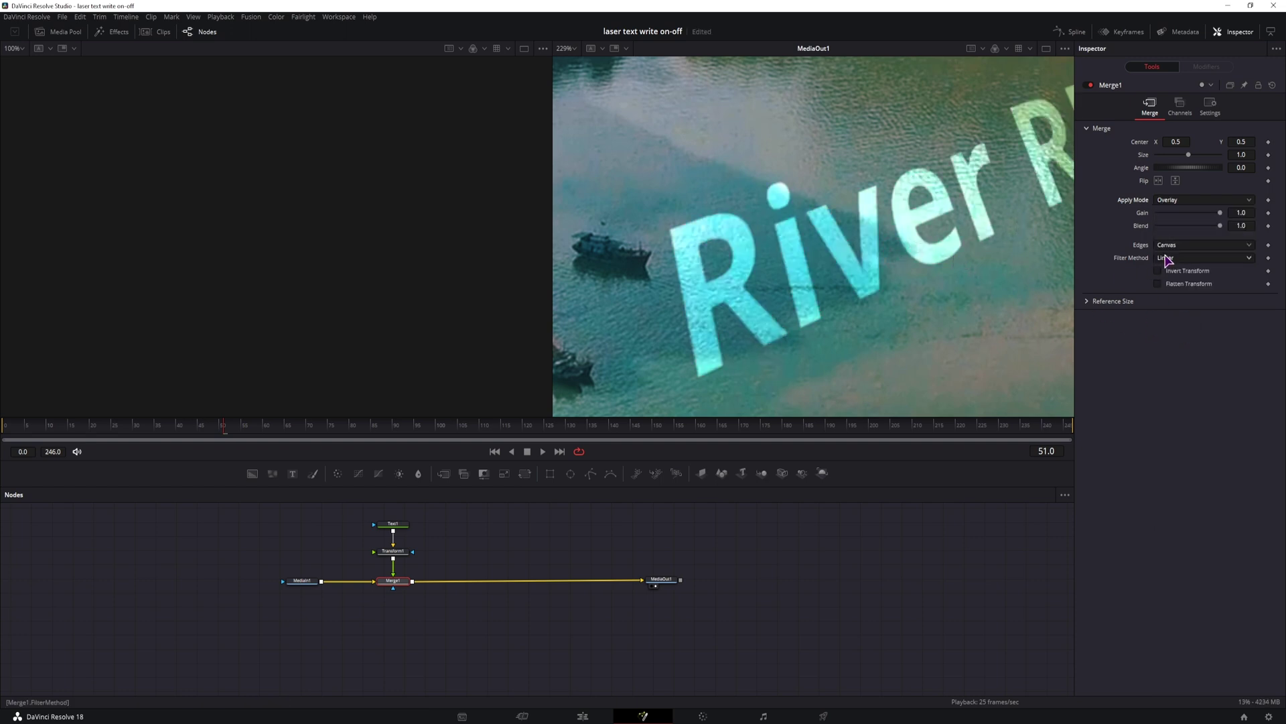
Try the Luminosity apply mode with blend at about 0.449 on Merge1 and undo both changes
left_click(1181, 204)
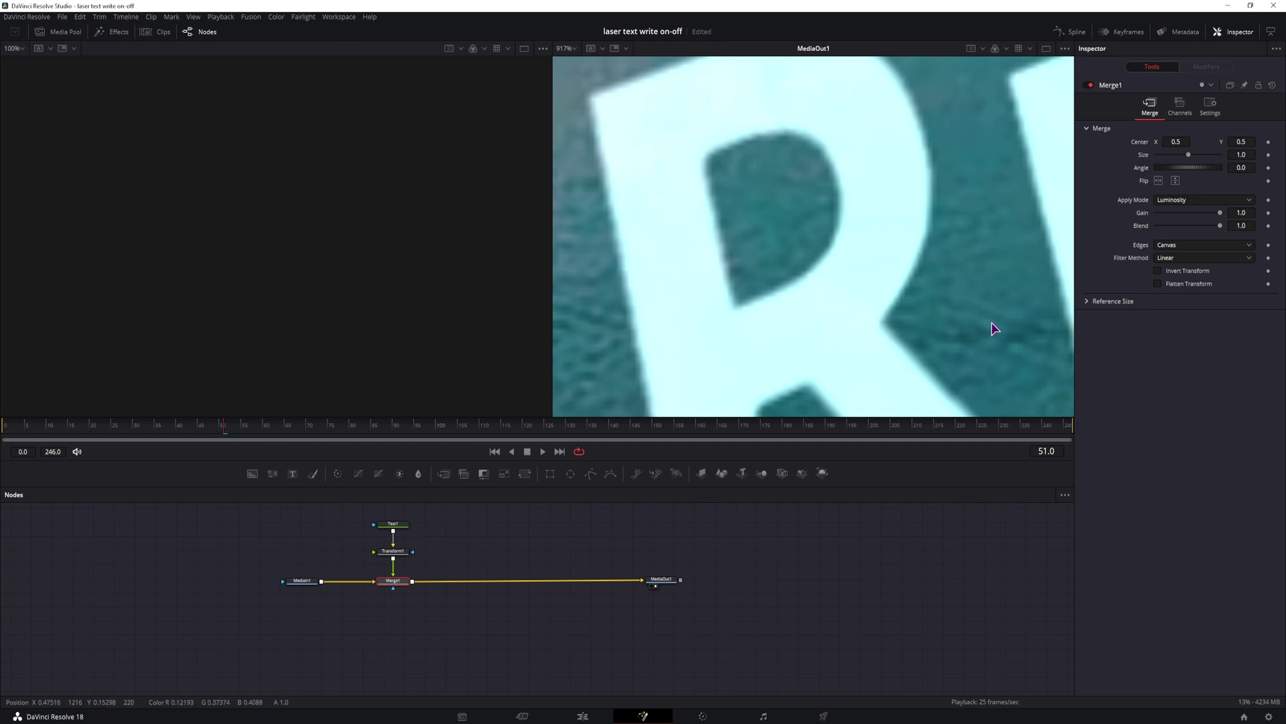
left_click_drag(1221, 226, 1190, 230)
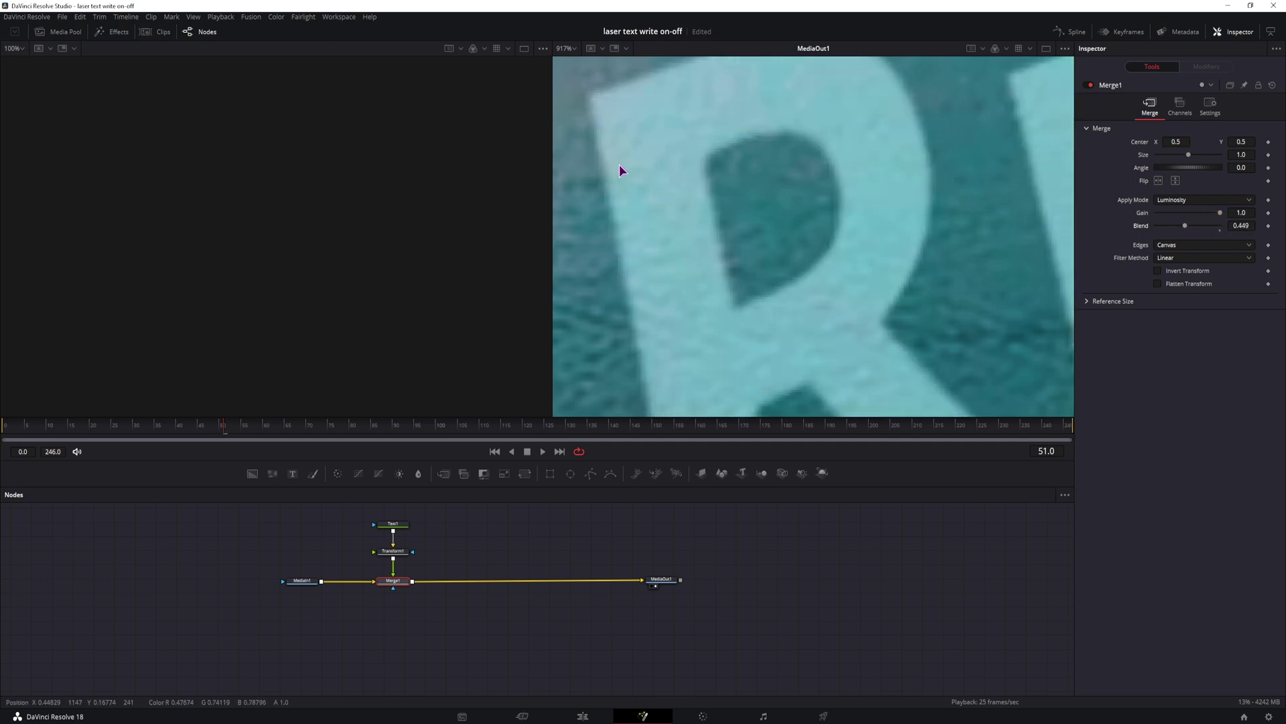
key("ctrl+z")
key("ctrl+z")
key("ctrl+z")
key("ctrl+z")
key("ctrl+z")
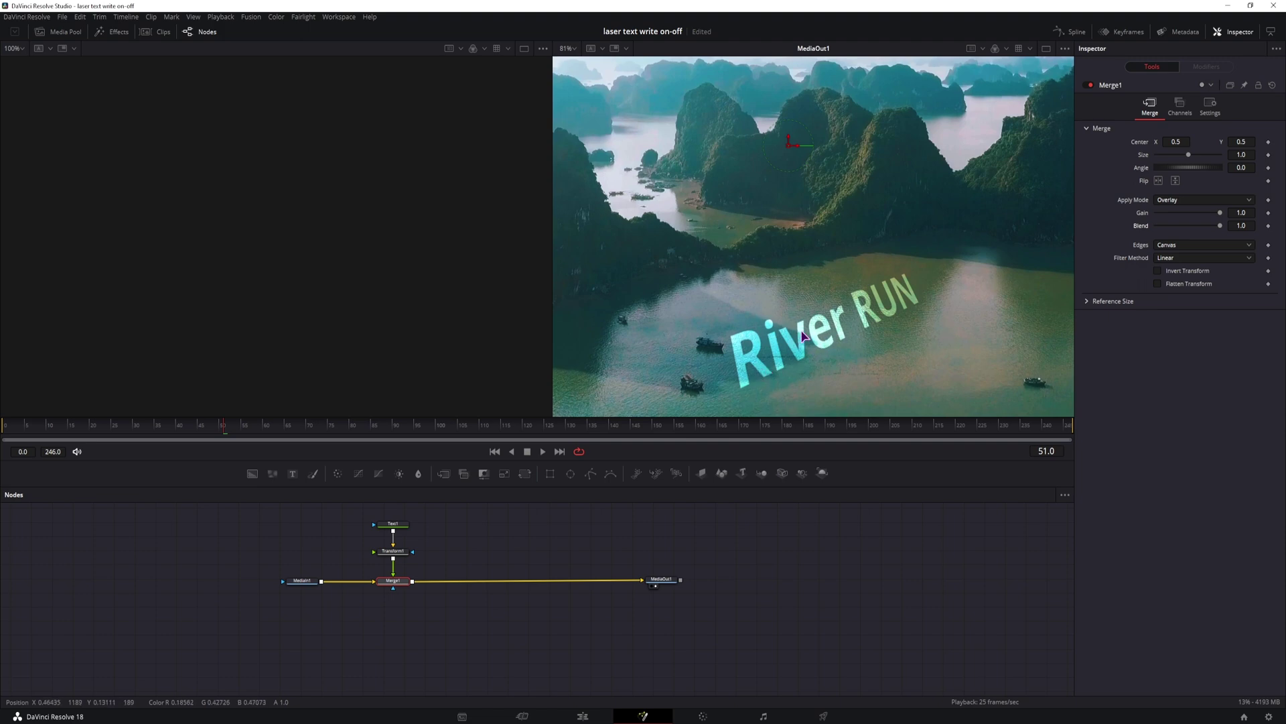
Add Text 3D, Camera 3D, Spot Light and Renderer 3D nodes to the composition beside the existing title branch
left_click(524, 552)
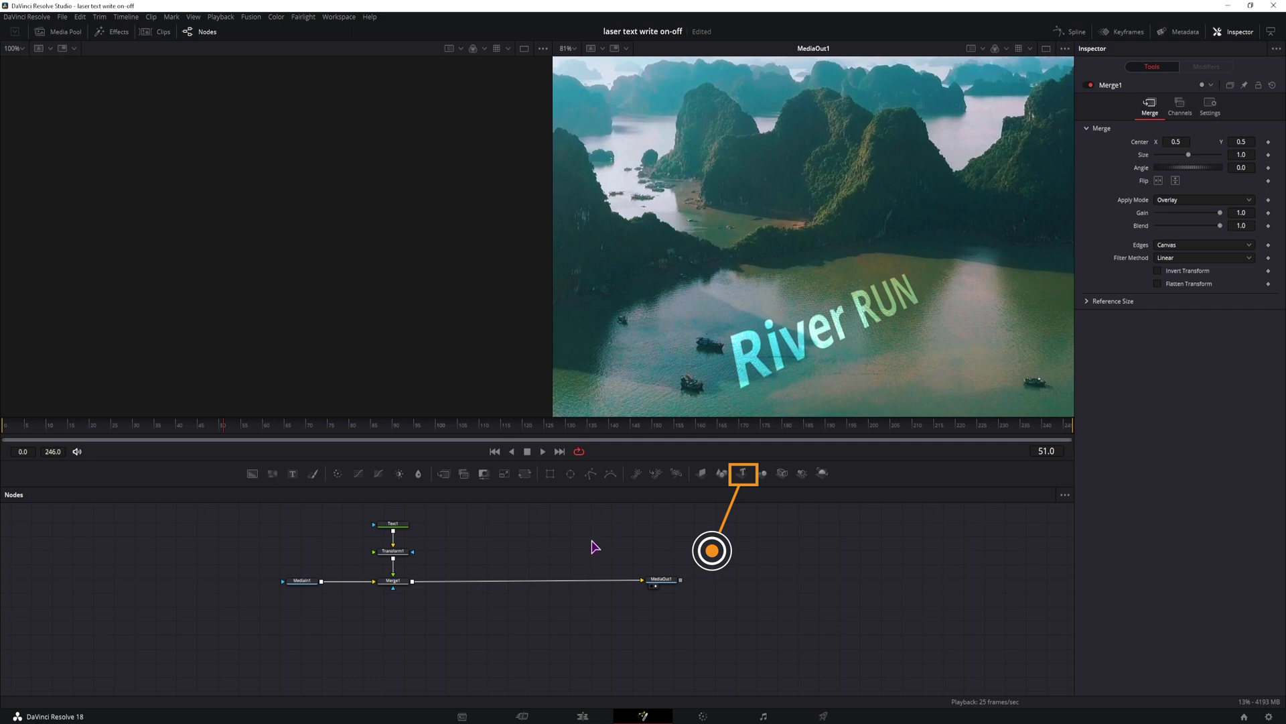
left_click_drag(744, 474, 636, 531)
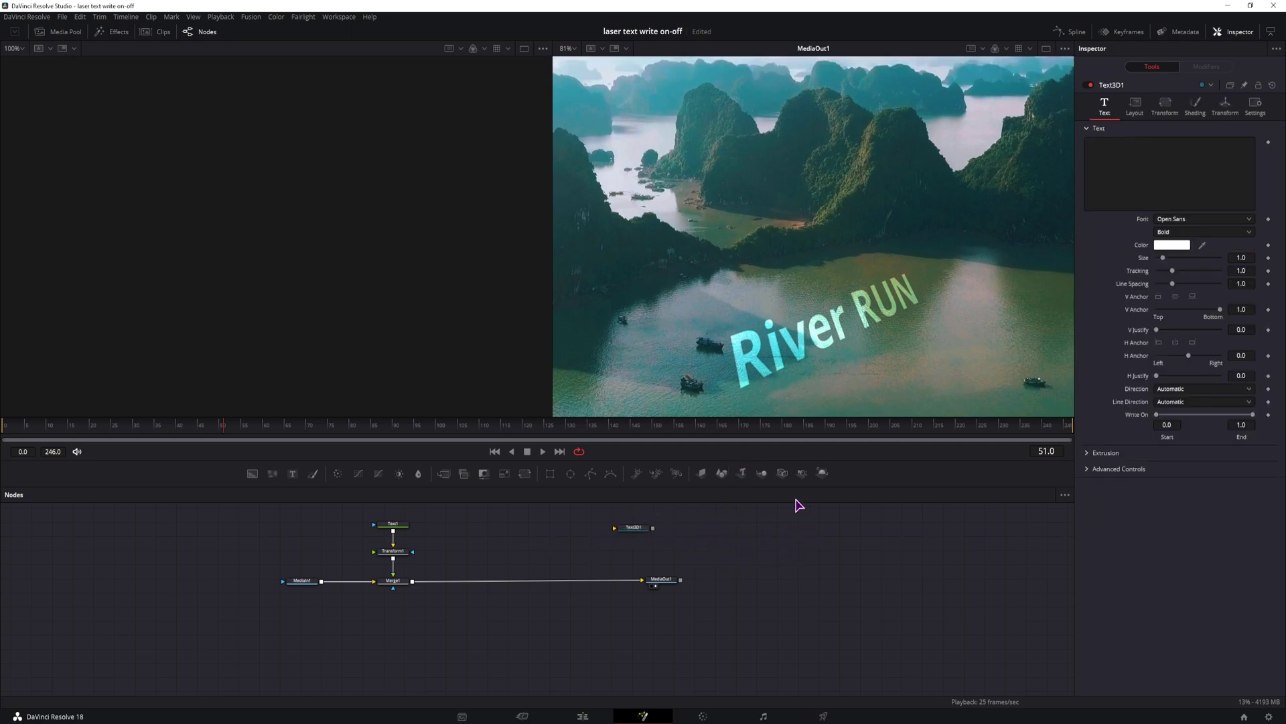
left_click_drag(781, 474, 700, 531)
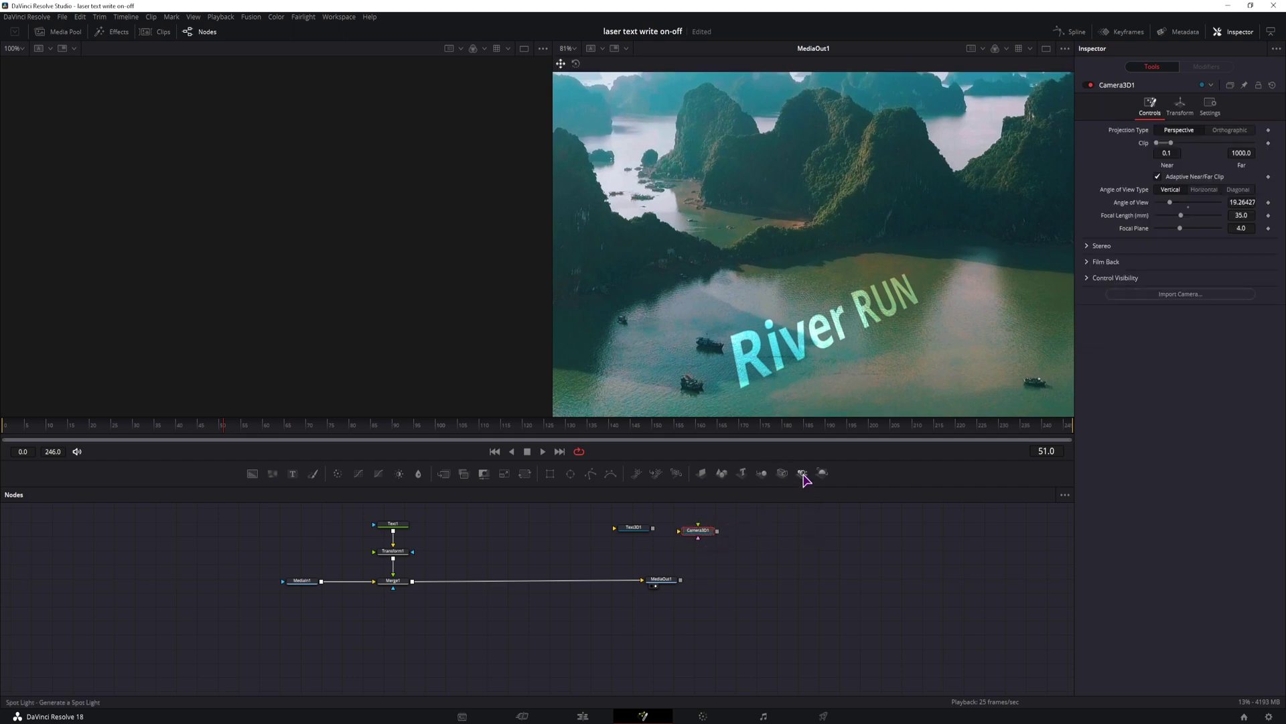
left_click_drag(803, 473, 749, 524)
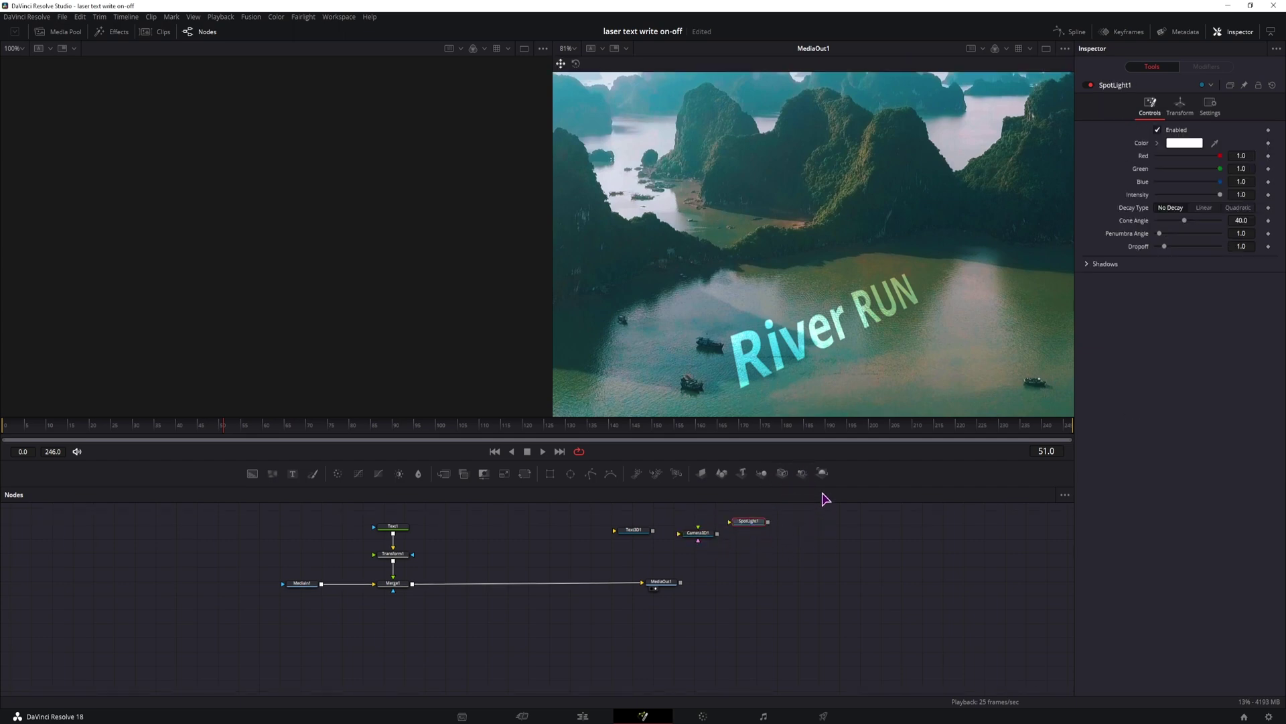
left_click_drag(823, 487, 764, 564)
Connect the 3D text, camera and spotlight into Merge3D1, route it through Renderer3D1, and merge the render over Merge1's output before MediaOut1
left_click_drag(670, 584, 784, 628)
left_click_drag(635, 531, 597, 552)
left_click_drag(717, 534, 616, 552)
left_click_drag(768, 522, 689, 585)
left_click_drag(698, 559, 412, 584)
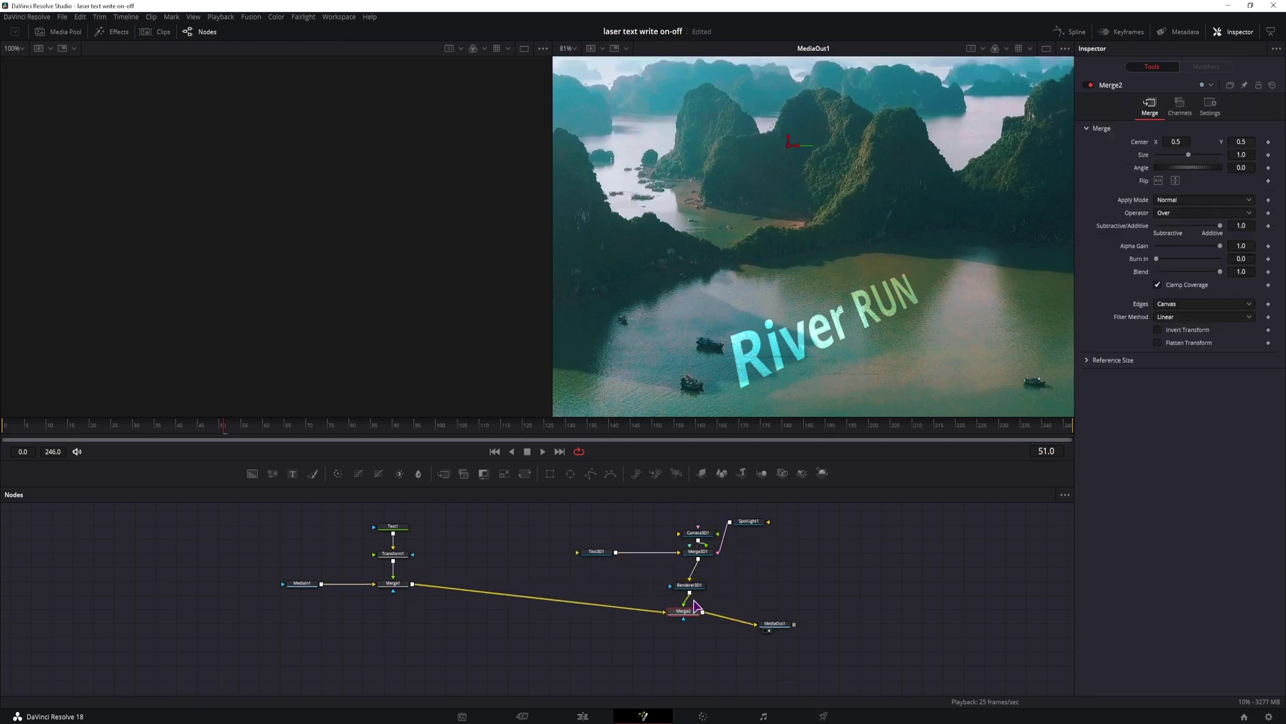
Enter "Exploration" as the Text3D1 text and load the Merge3D1 scene into the empty viewer
left_click(560, 551)
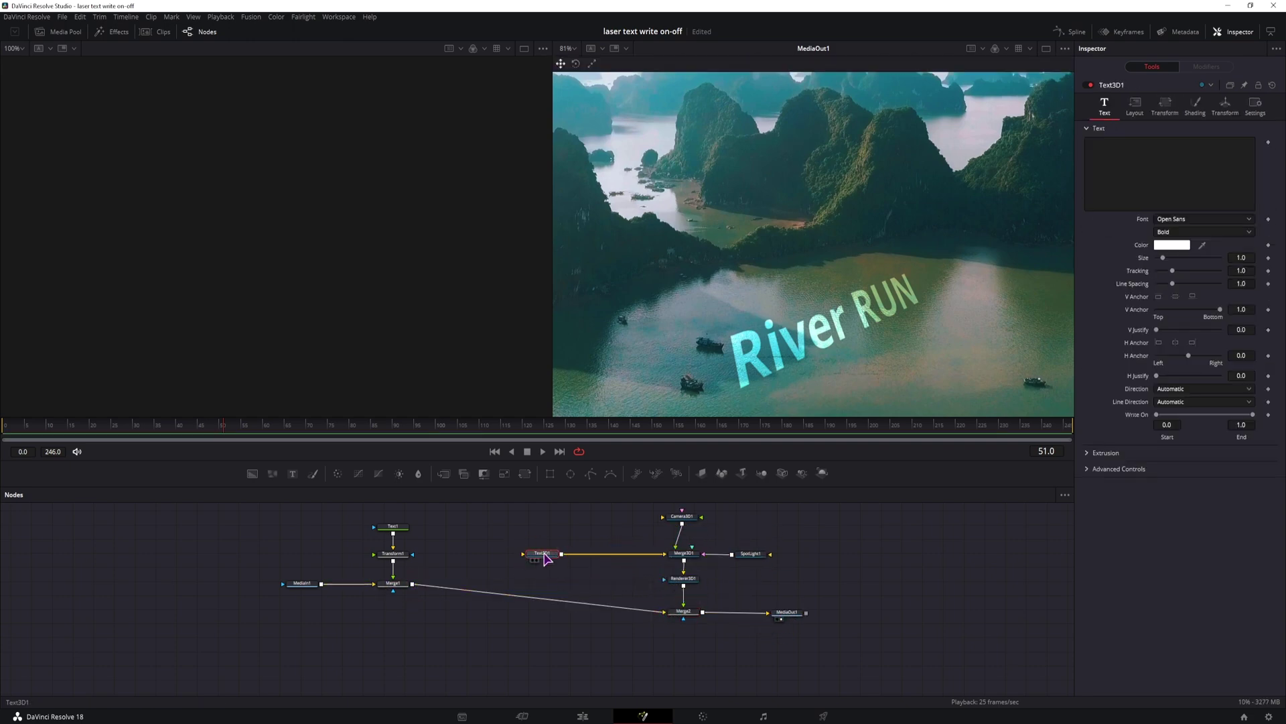
left_click(1135, 164)
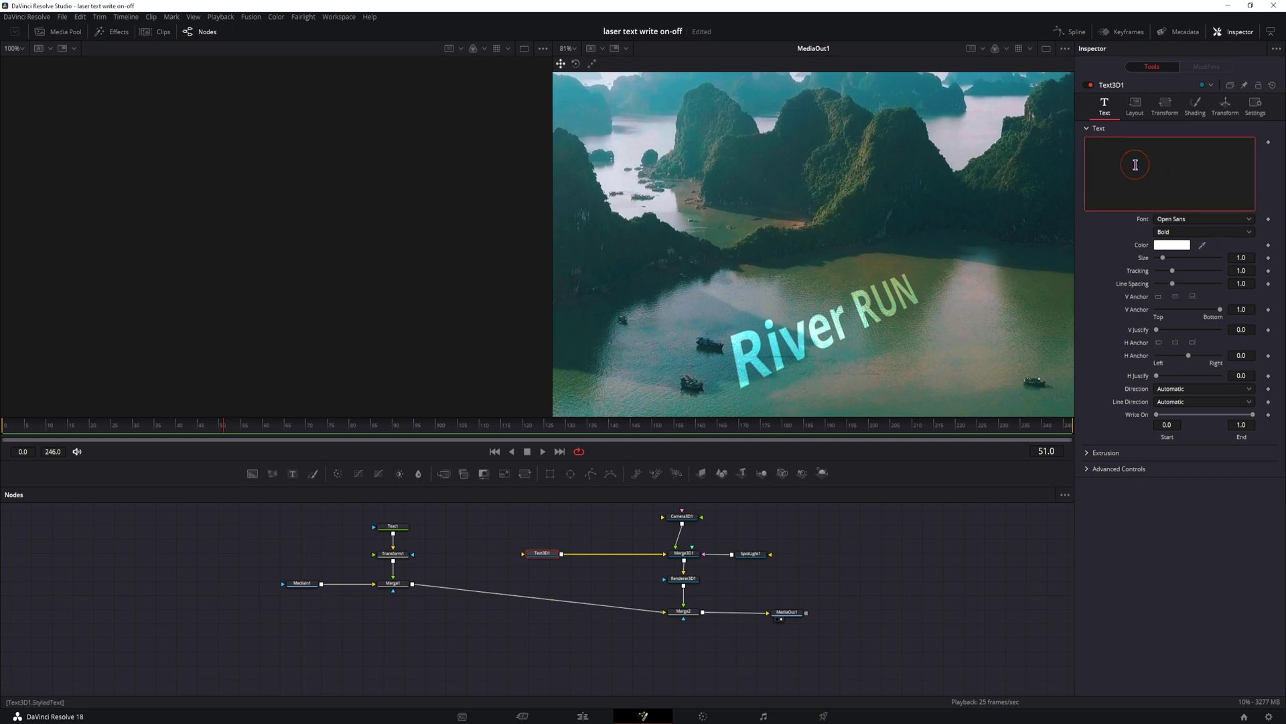
type("Exploration")
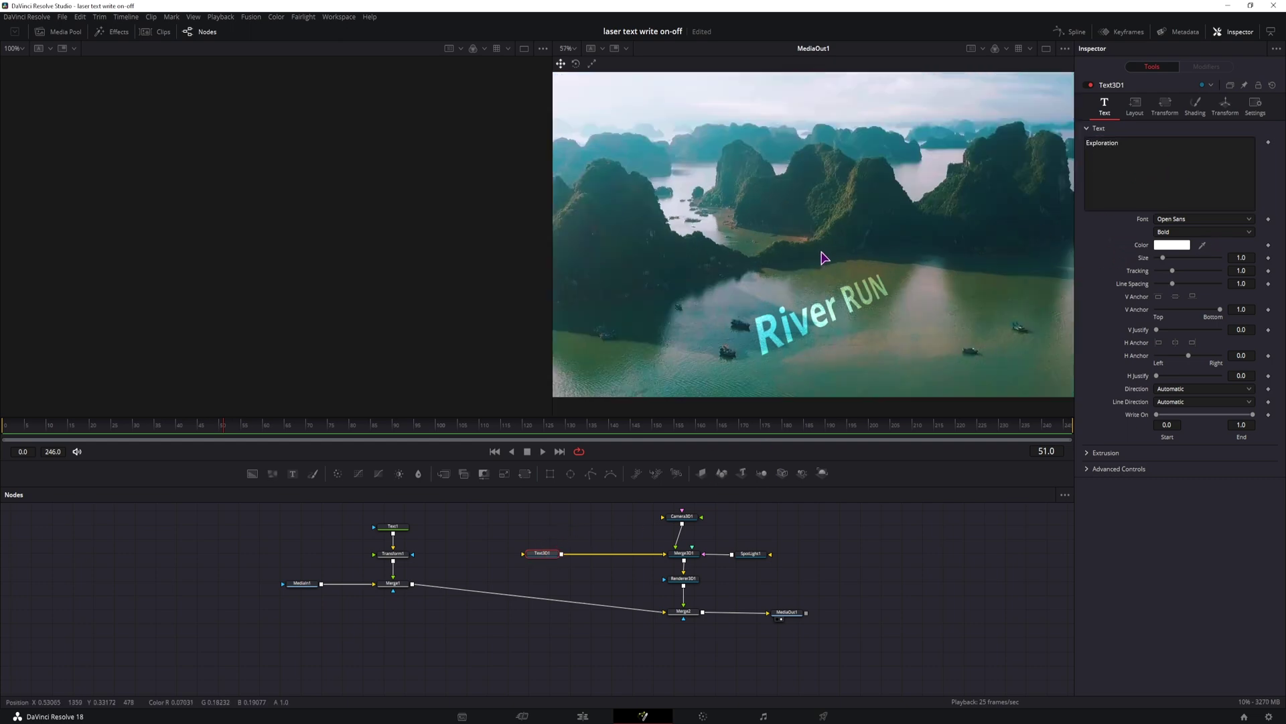
left_click(684, 555)
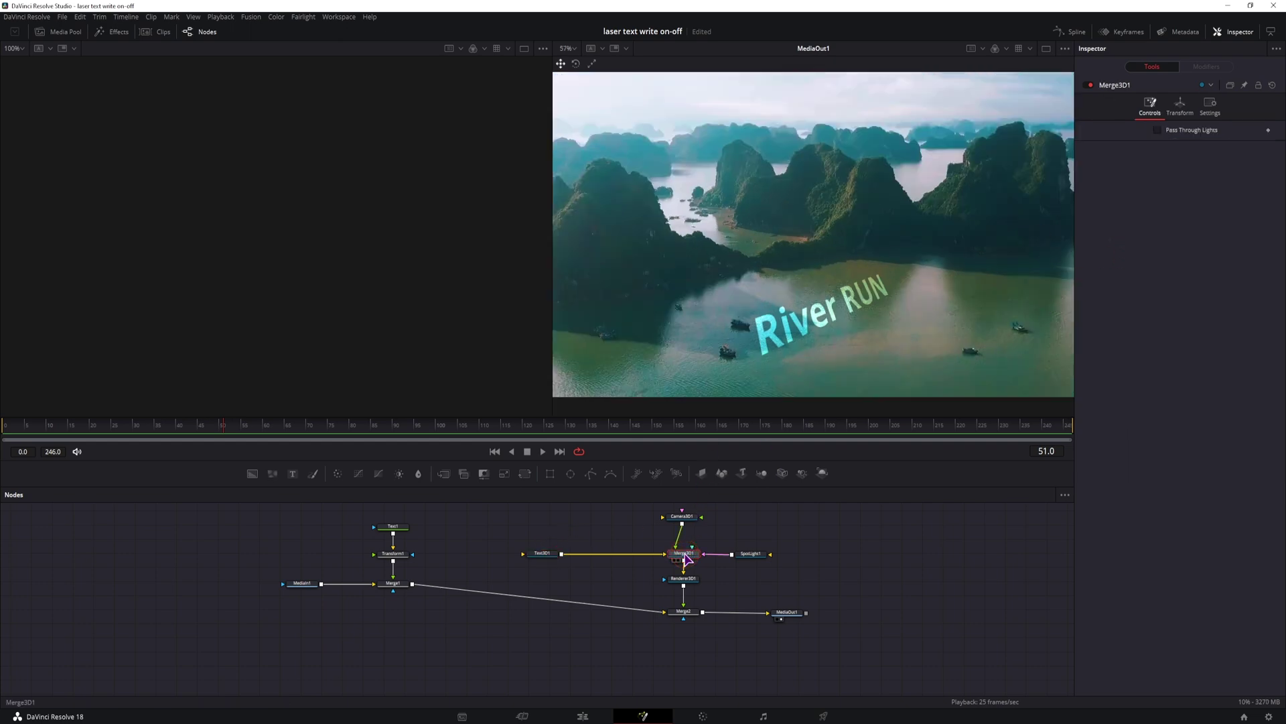
key("1")
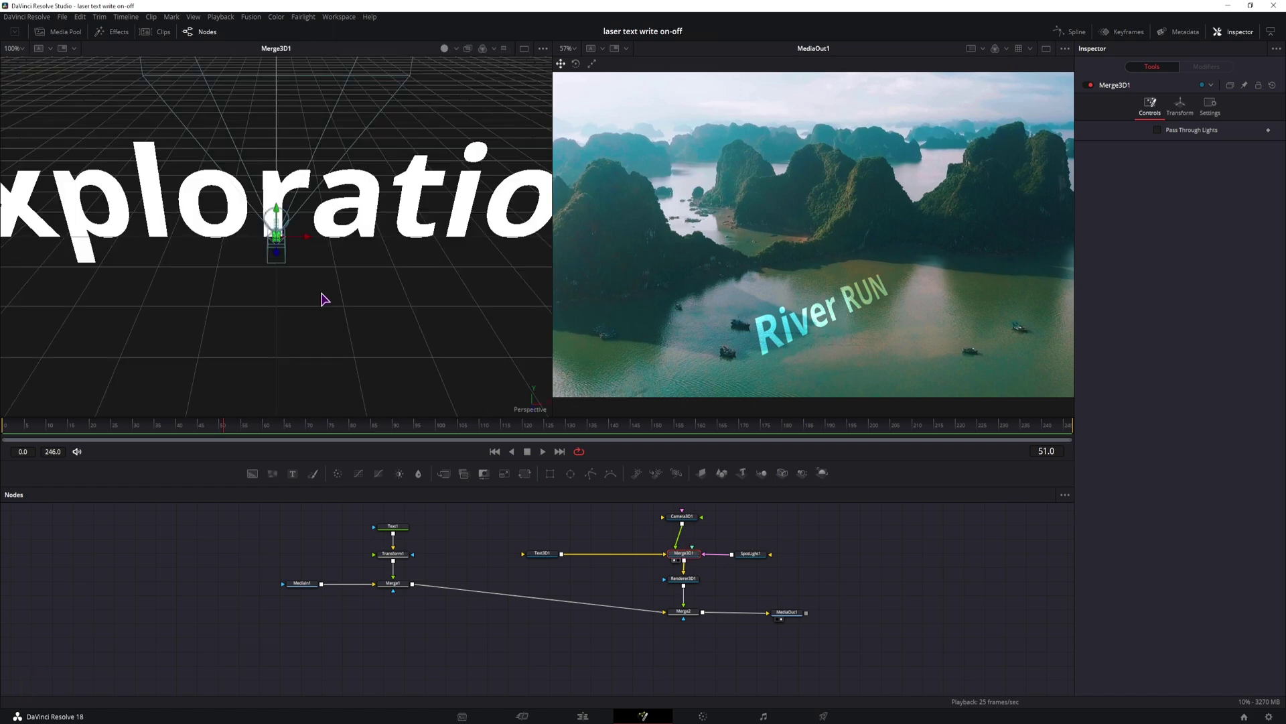
Pull Camera3D1 back from the 3D text along the Z axis
left_click(682, 516)
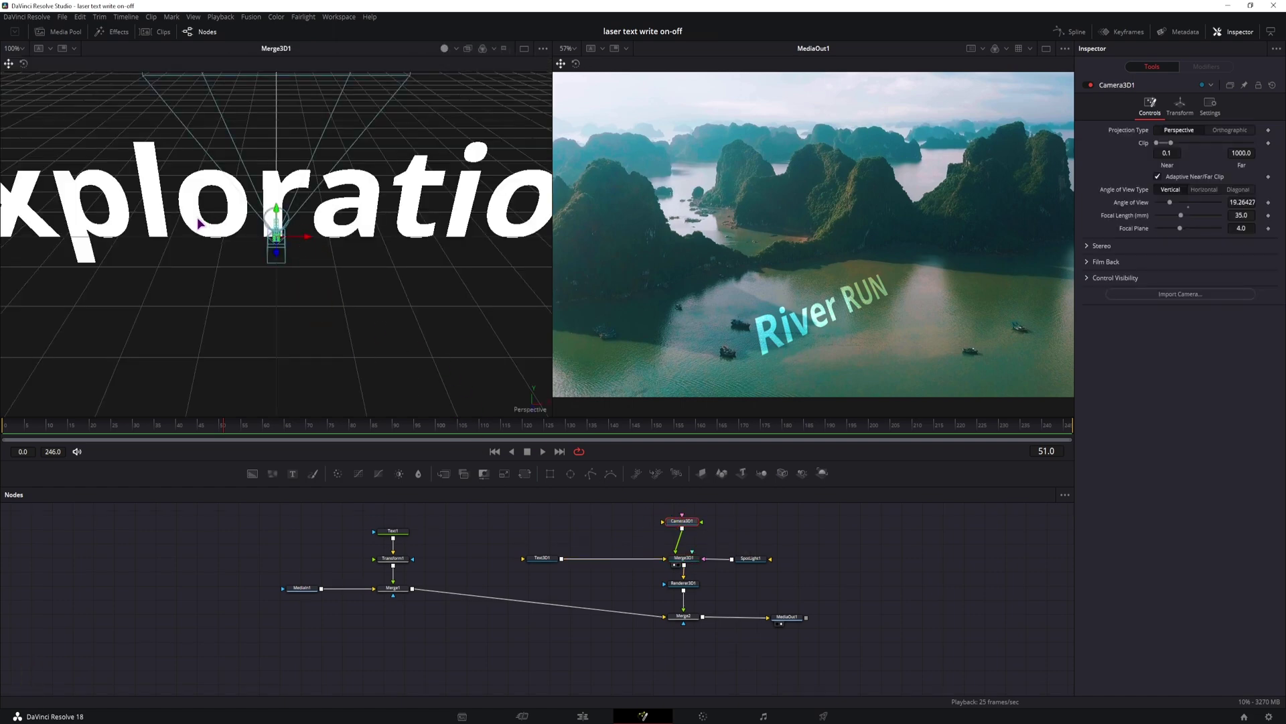
left_click_drag(224, 292, 456, 283)
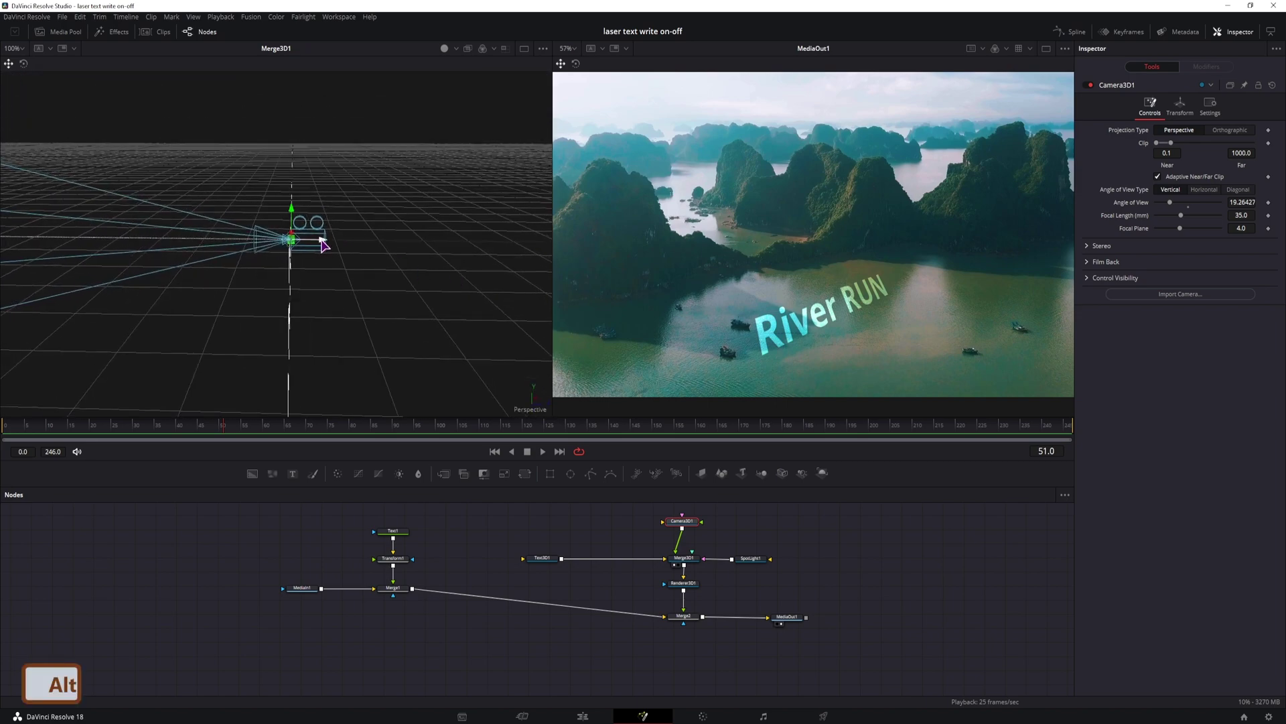
left_click_drag(322, 244, 1277, 286)
key("ctrl+f")
Set the size of the "Exploration" 3D text to 0.12
left_click(544, 560)
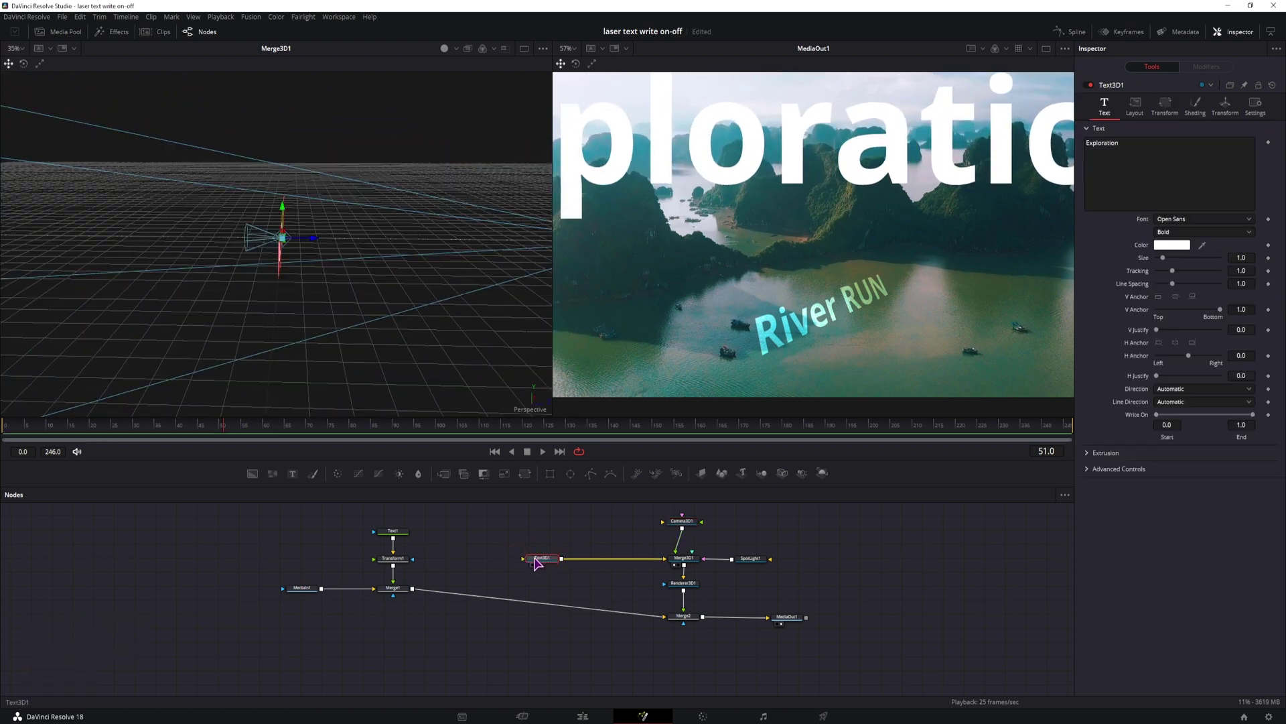
left_click_drag(1245, 258, 1215, 258)
left_click(687, 522)
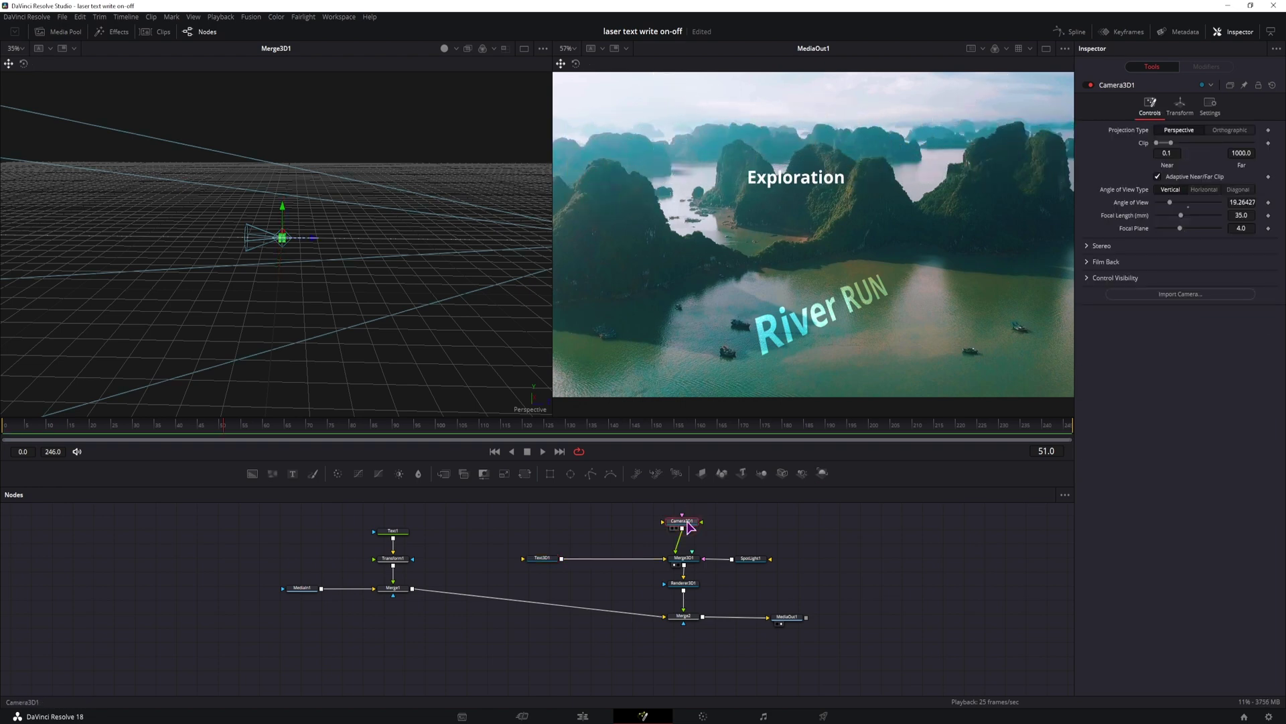
Try shifting the "Exploration" 3D text with its Y translation
left_click(548, 560)
left_click(1223, 108)
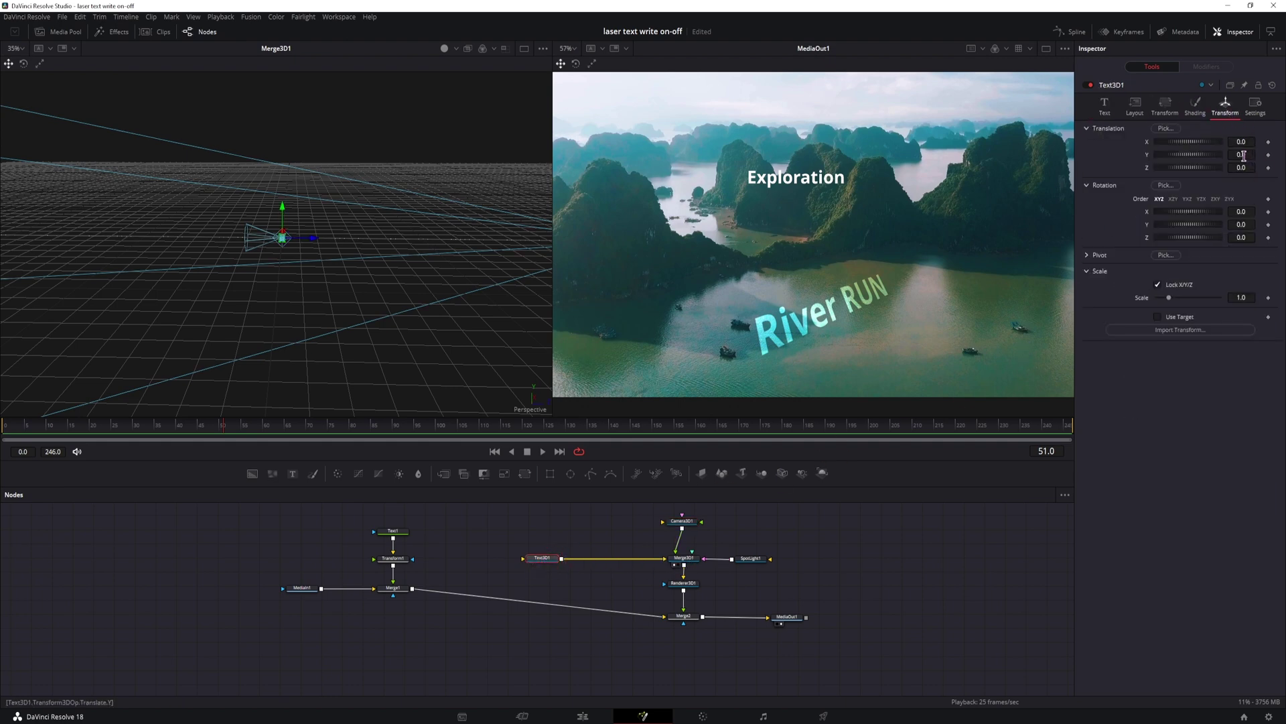
left_click_drag(1244, 156, 1273, 166)
Move Camera3D1 to about 3.4 on Z and adjust its Z rotation and translation so "Exploration" sits tilted just above "River RUN"
left_click(684, 522)
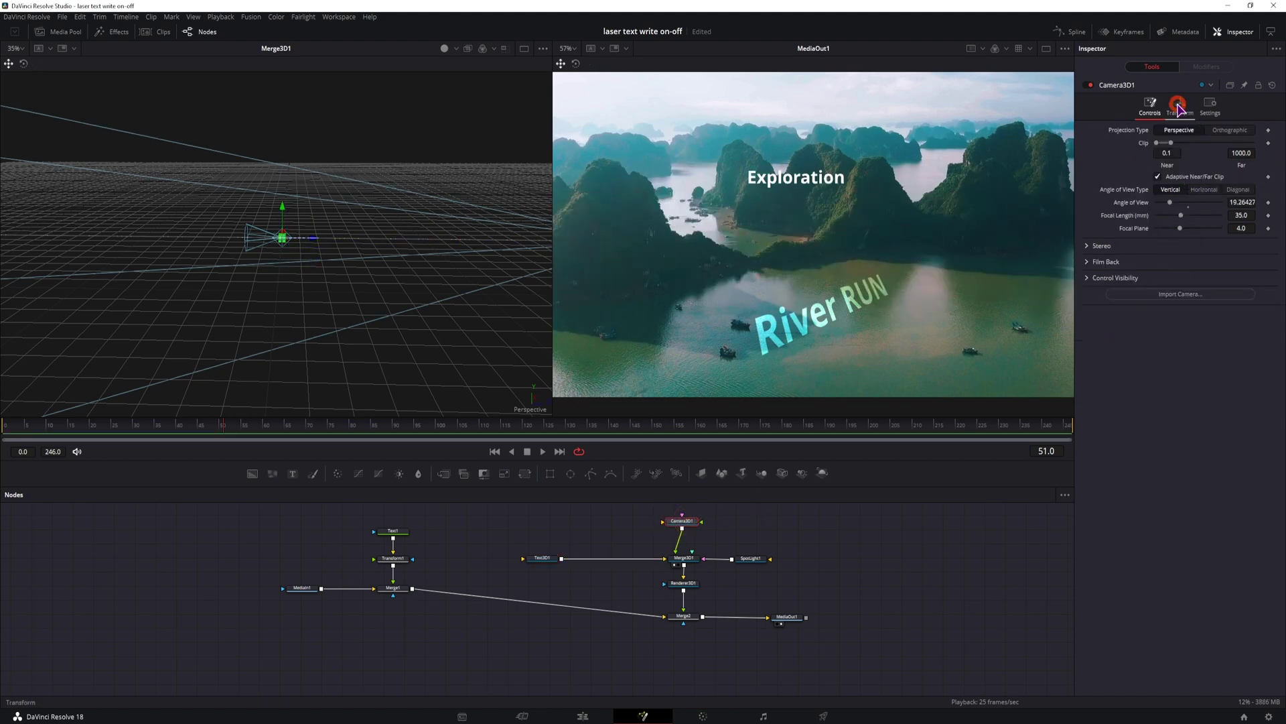
left_click(1178, 105)
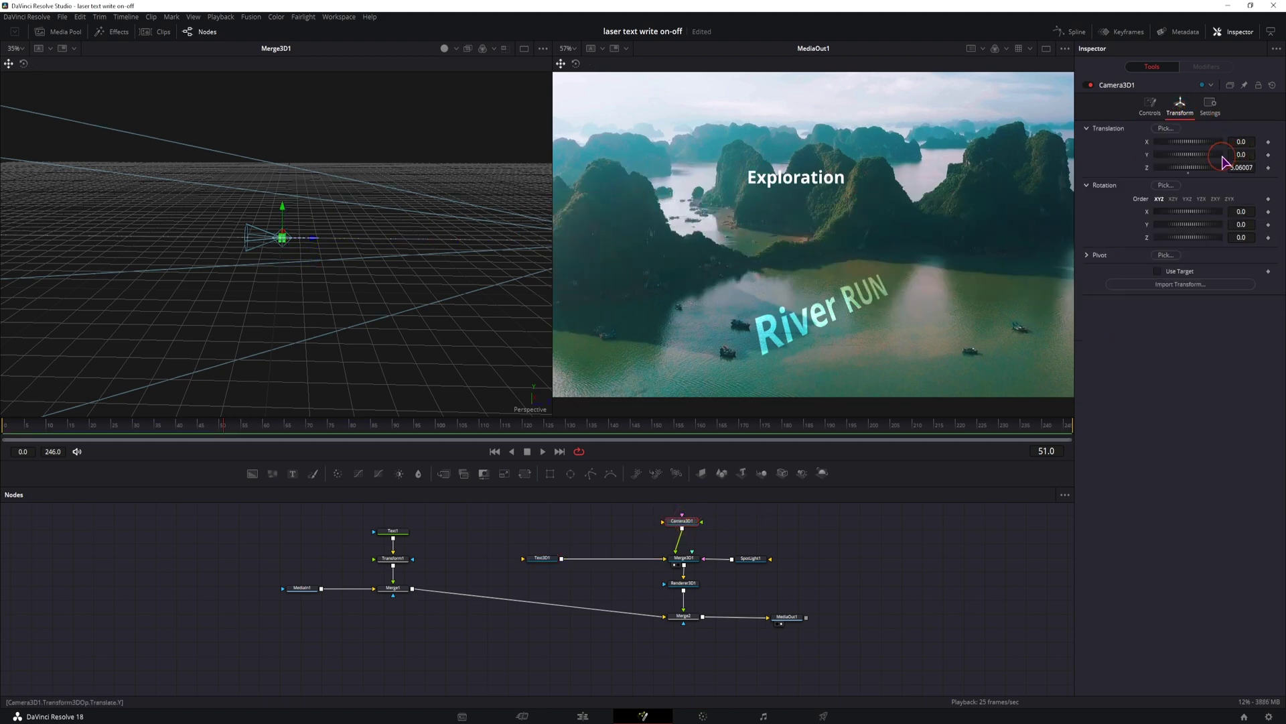
mouse_move(1240, 155)
left_mouse_down()
mouse_move(1109, 143)
mouse_move(1253, 142)
left_mouse_up()
mouse_move(1244, 166)
left_mouse_down()
mouse_move(1118, 177)
mouse_move(1239, 167)
left_mouse_up()
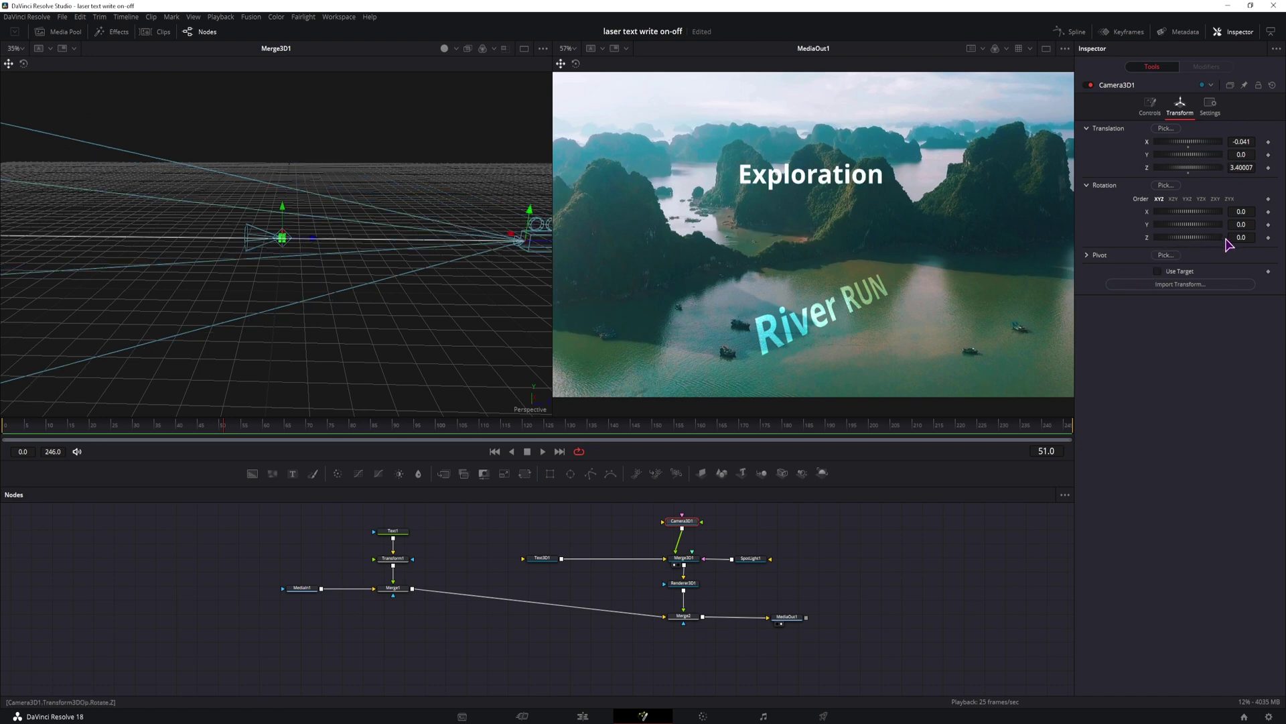
mouse_move(1229, 239)
left_mouse_down()
mouse_move(1193, 238)
mouse_move(1204, 238)
left_mouse_up()
left_click_drag(1244, 154, 1263, 153)
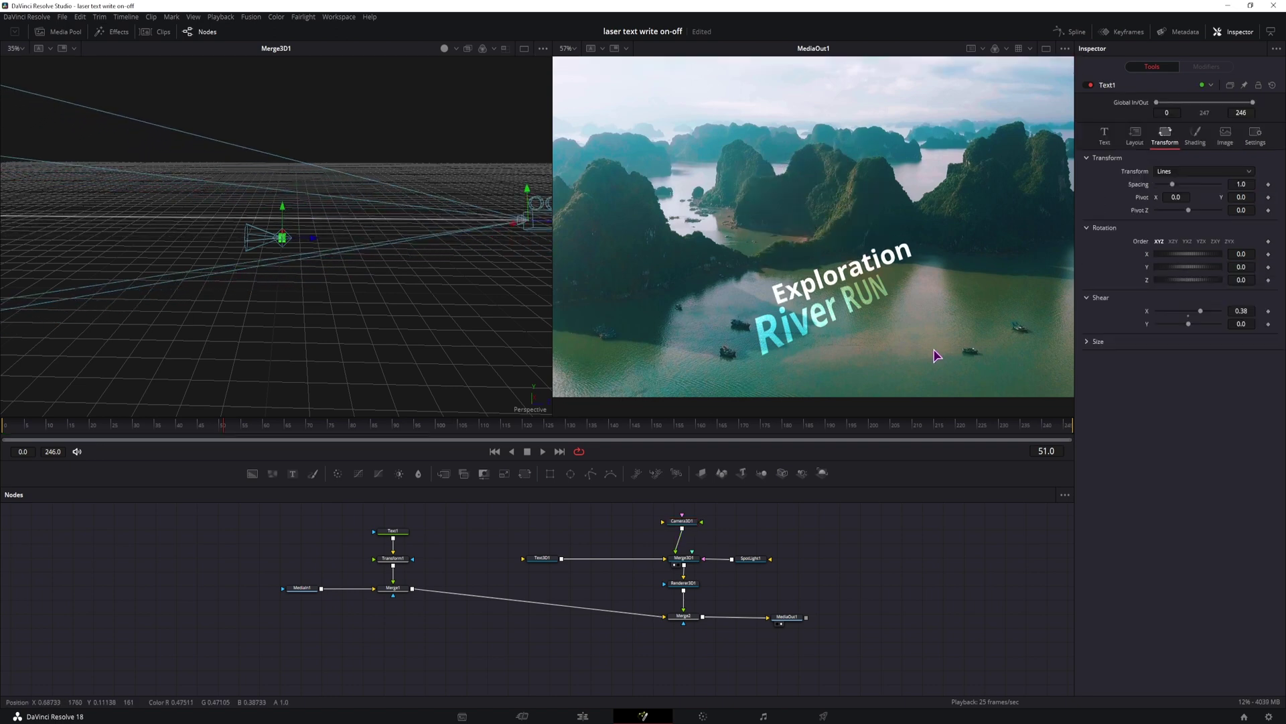
Set the extrusion depth of the "Exploration" 3D text to about 0.1
left_click(393, 531)
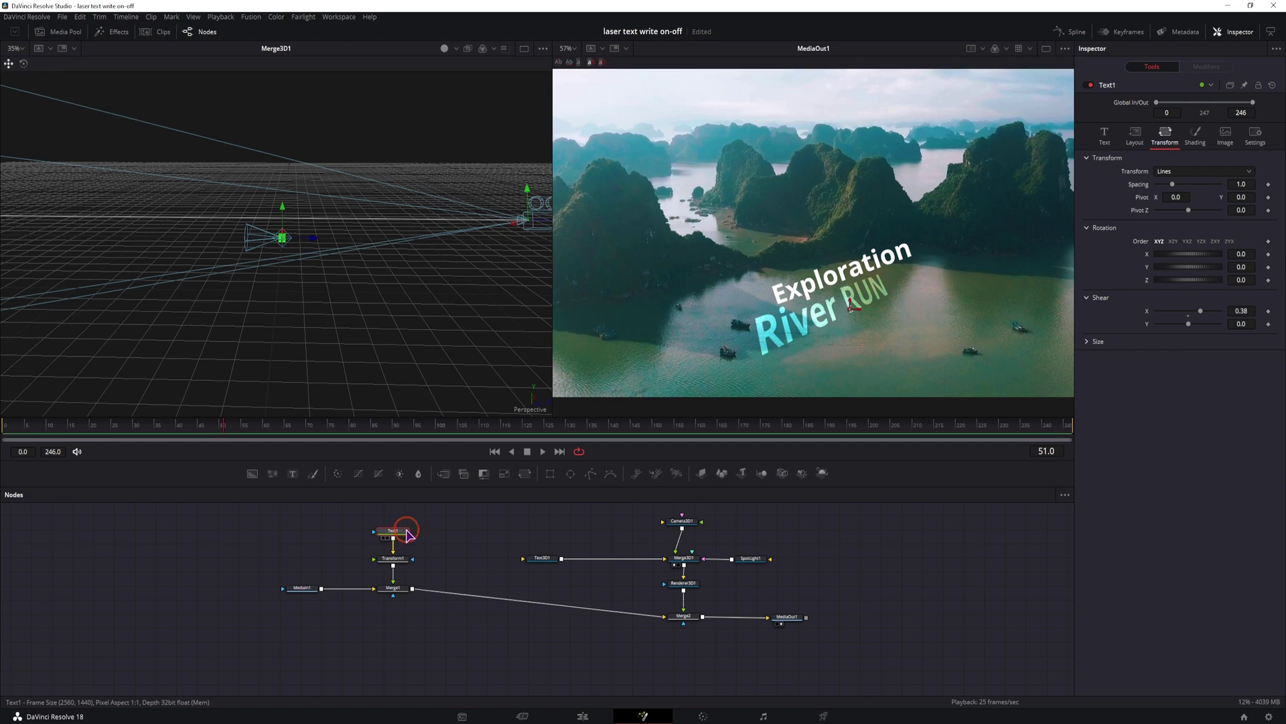
left_click(547, 559)
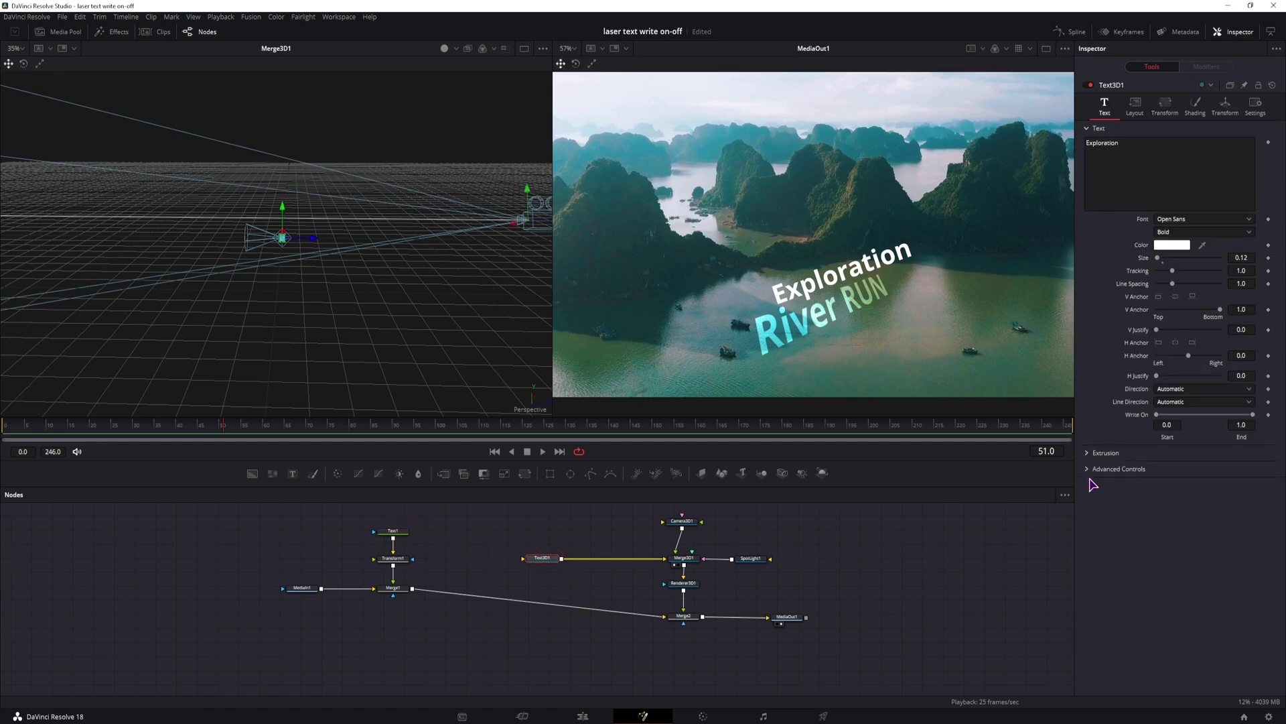
left_click(1088, 454)
left_click(1189, 480)
left_click_drag(1196, 493, 1190, 493)
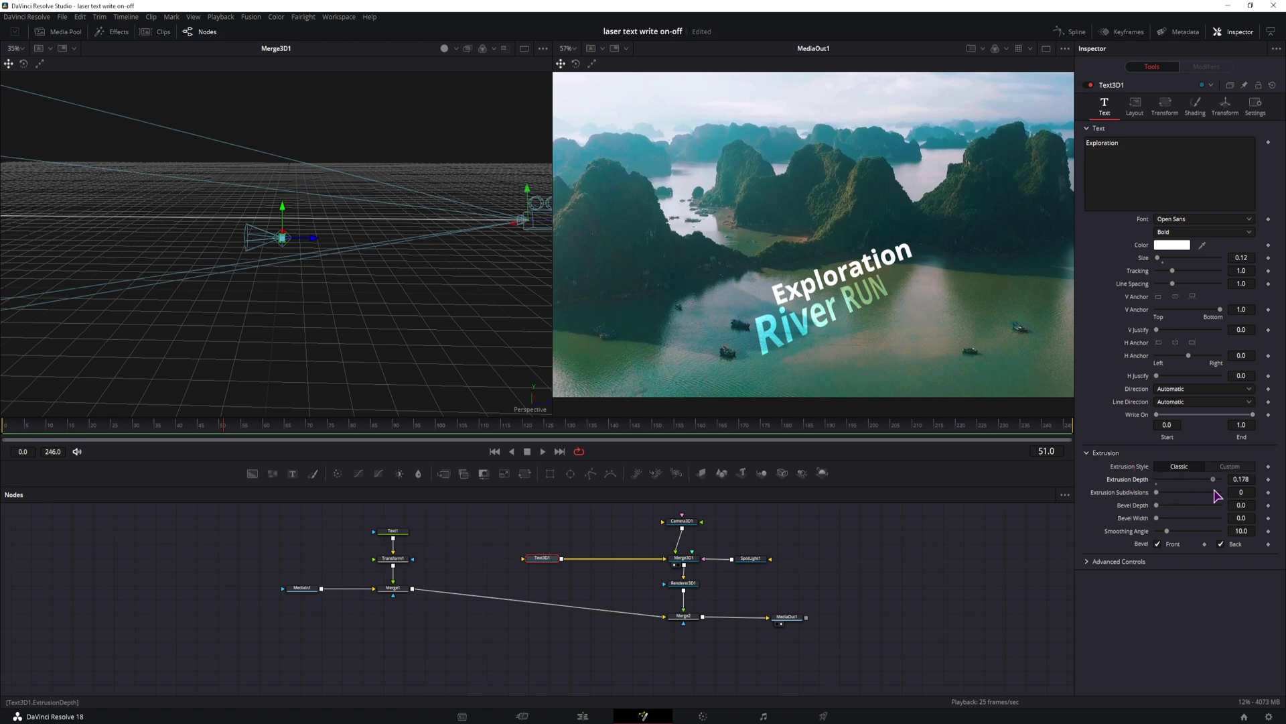
Enable lighting in the Renderer3D1 node
left_click(695, 586)
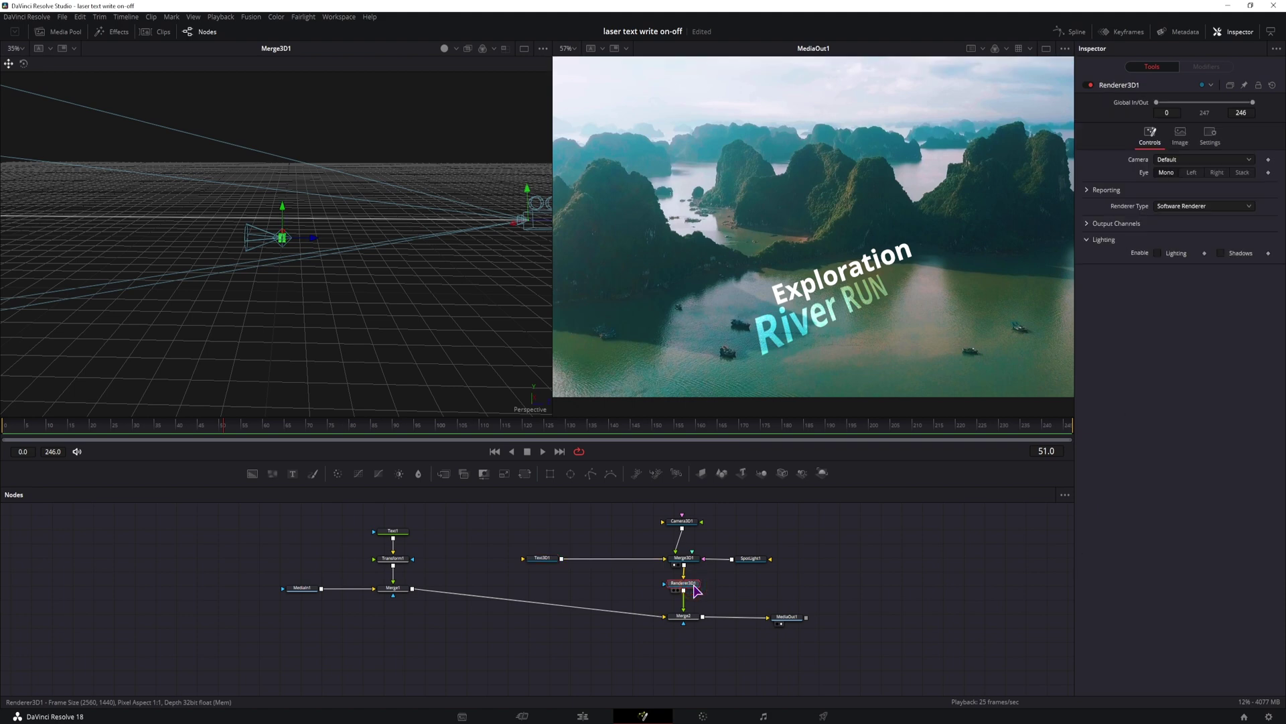
left_click(1162, 254)
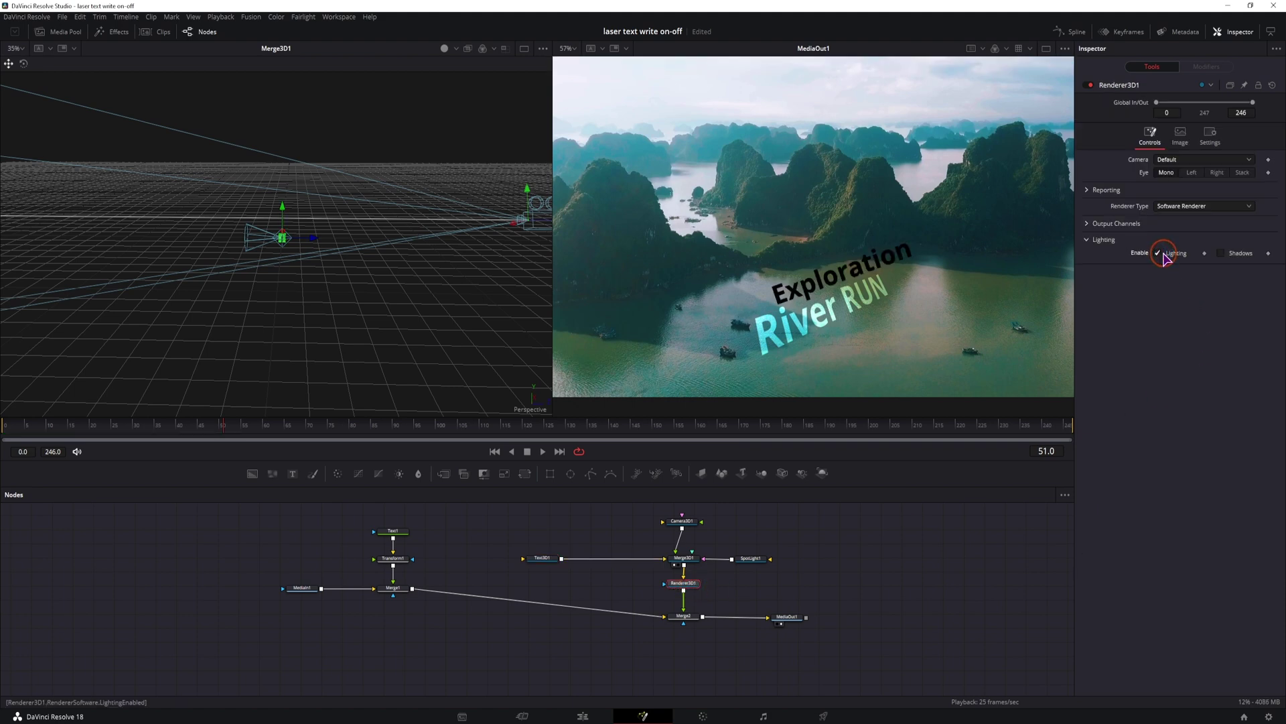
mouse_move(717, 558)
left_mouse_down()
mouse_move(737, 536)
mouse_move(704, 559)
left_mouse_up()
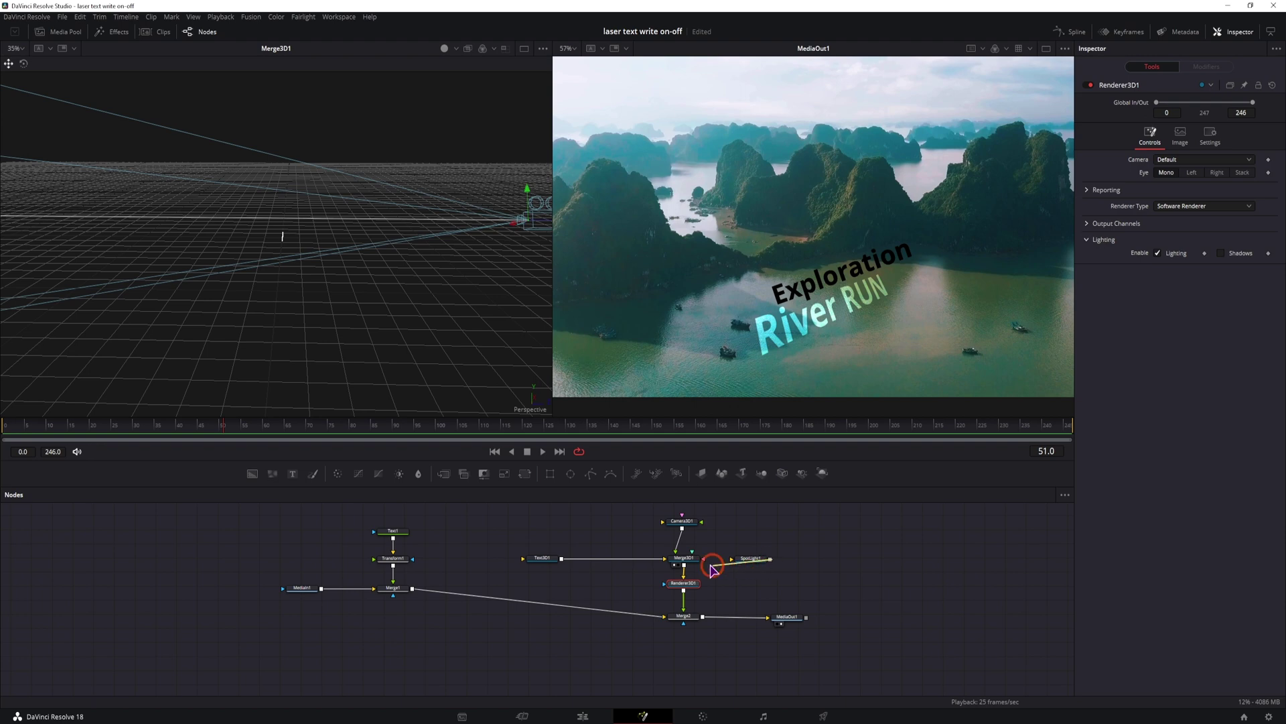
Rotate SpotLight1 in the 3D scene so its beam lights the front of the "Exploration" text
left_click(750, 558)
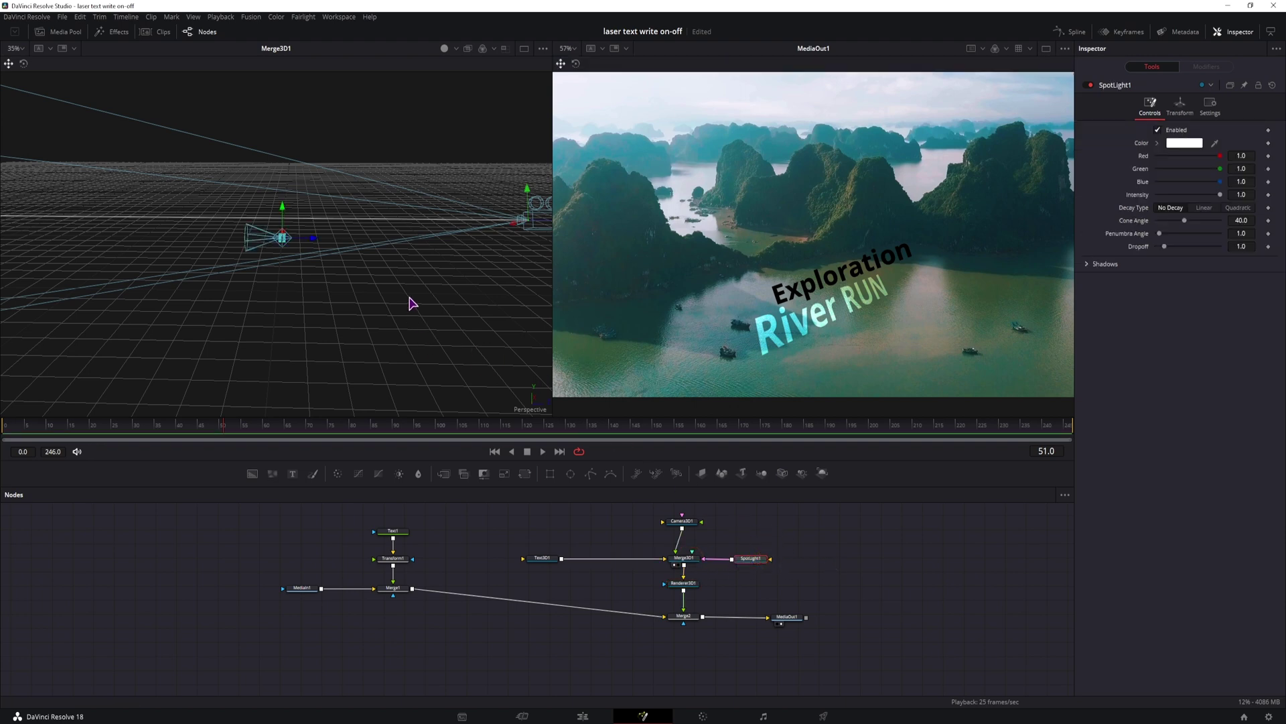
scroll(412, 302, "down", 6, "ctrl")
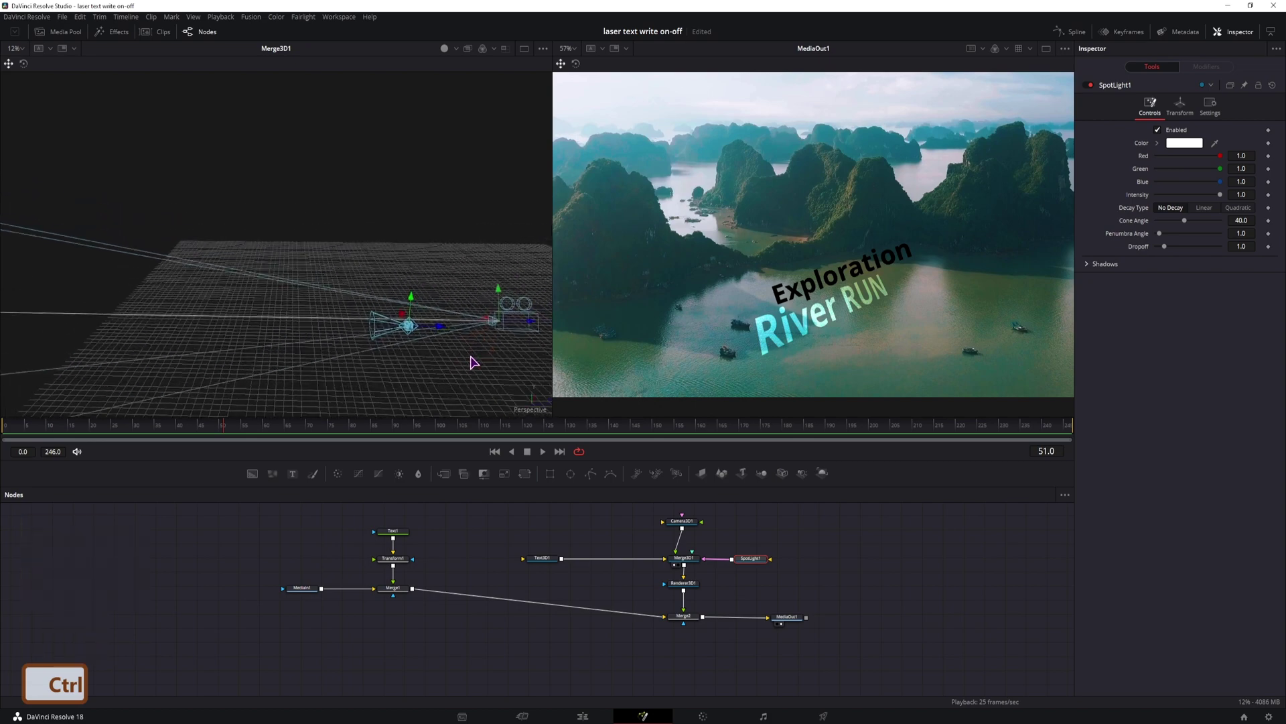
left_click_drag(467, 362, 345, 312)
left_click(25, 65)
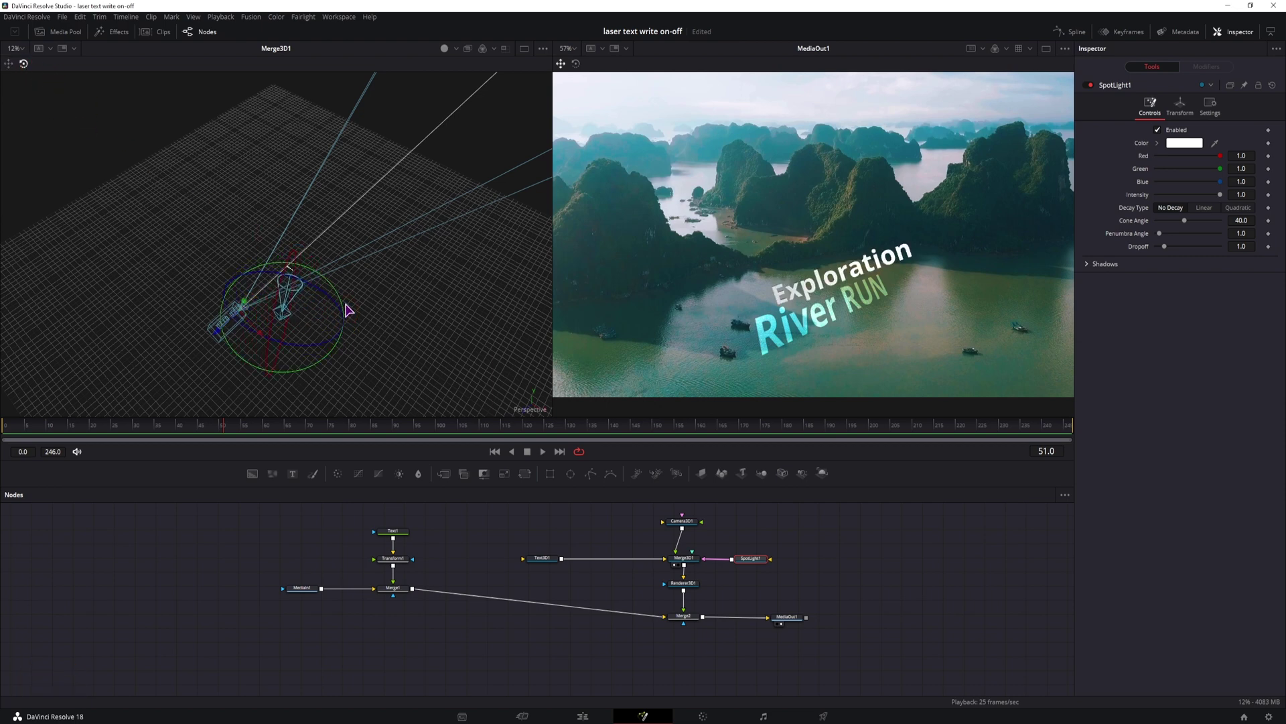
Widen SpotLight1 to a cone angle of about 76.5 and penumbra angle of about 11.8, and tint it orange with green 0.701 and blue 0.205
mouse_move(1185, 221)
left_mouse_down()
mouse_move(1211, 220)
mouse_move(1201, 240)
left_mouse_up()
left_click_drag(339, 358, 310, 375)
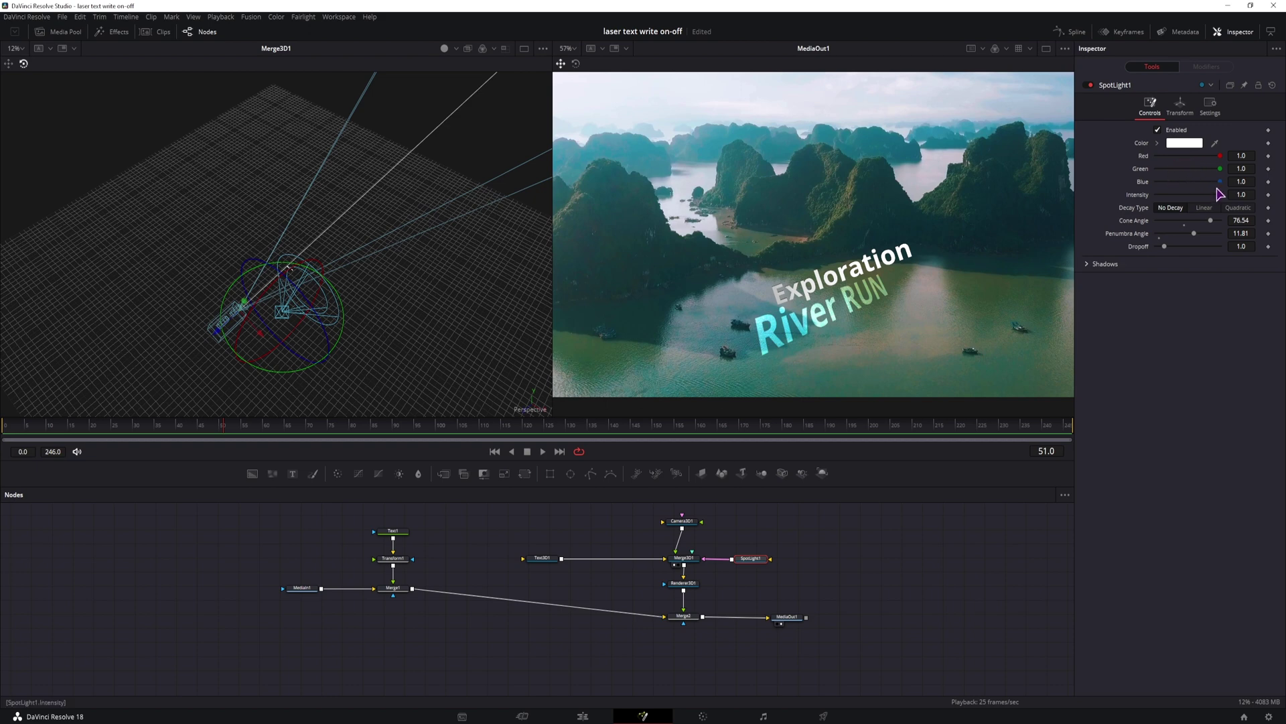
left_click_drag(1220, 169, 1202, 171)
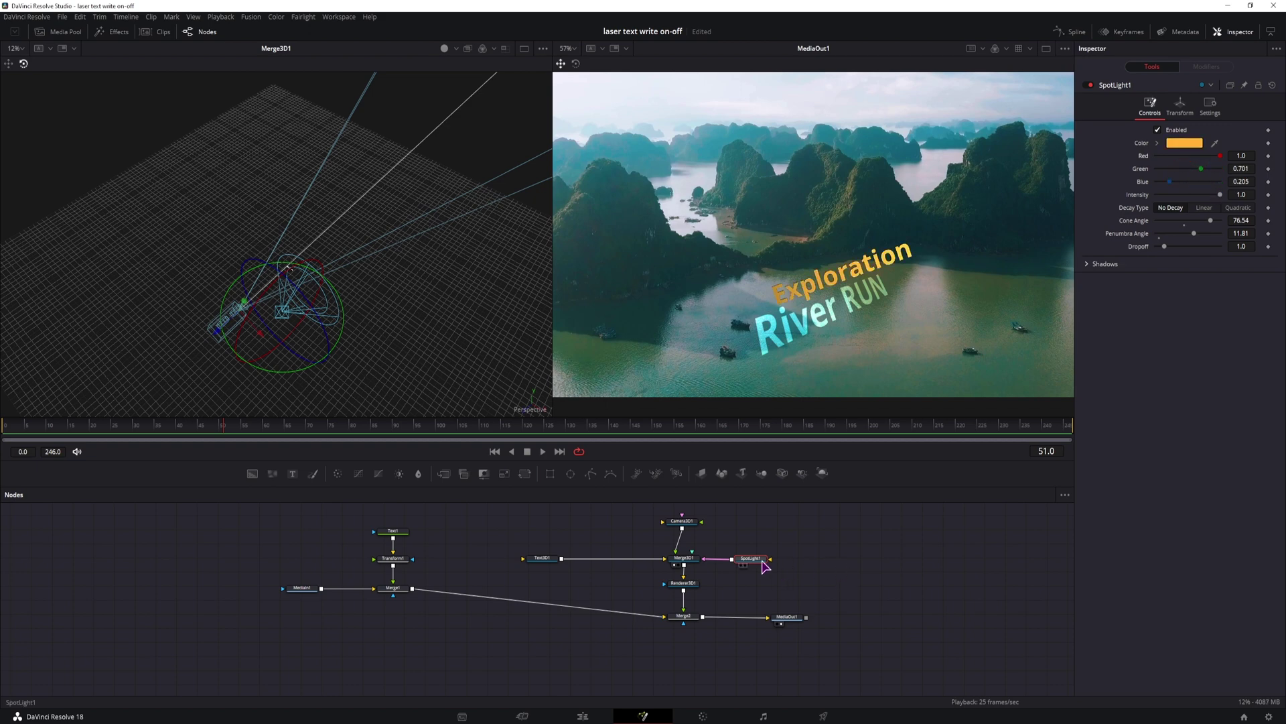
Duplicate SpotLight1 and connect the copy to Merge3D1
key("ctrl+c")
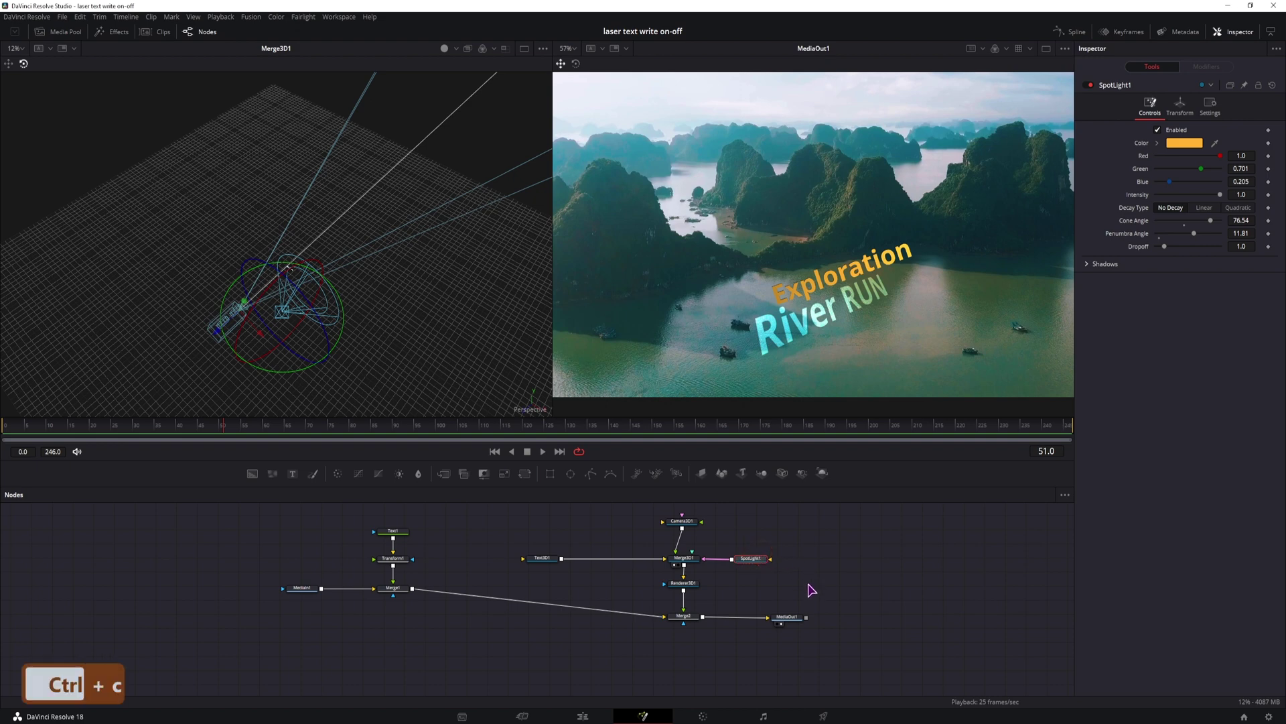
key("ctrl+v")
left_click_drag(749, 583, 688, 561)
left_click(727, 580)
Place the duplicated spotlight on the far side of the scene and rotate it back toward the text and camera
left_click_drag(263, 331, 312, 259)
left_click(24, 63)
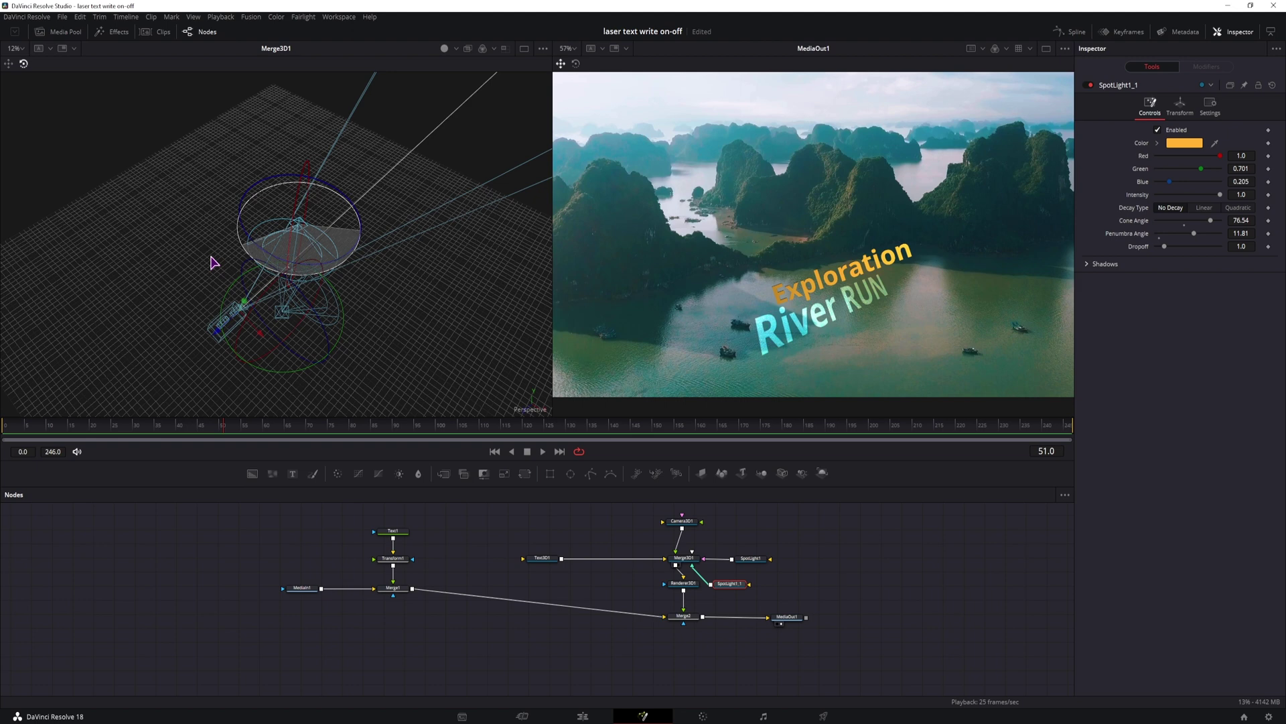
left_click_drag(211, 263, 212, 263)
Make the duplicated spotlight white with red, green and blue at 1.0, and set its intensity to 5
left_click_drag(1170, 181, 1238, 189)
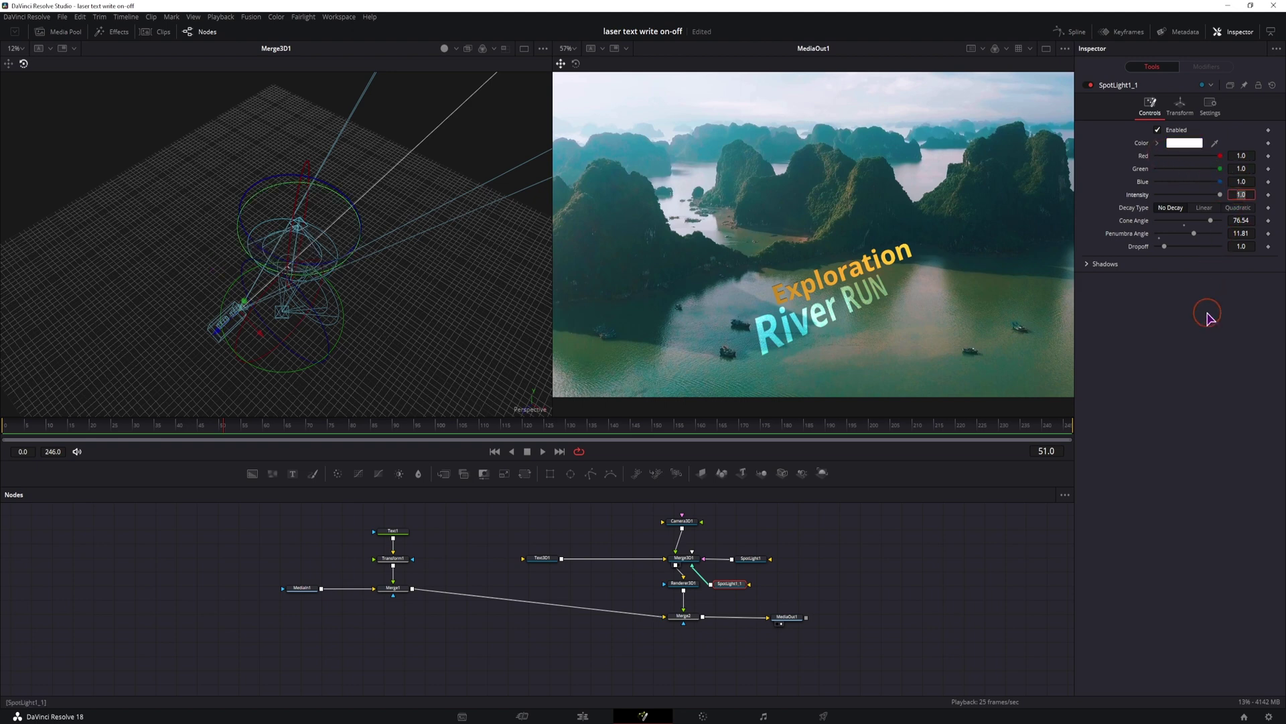
type("5")
key("Return")
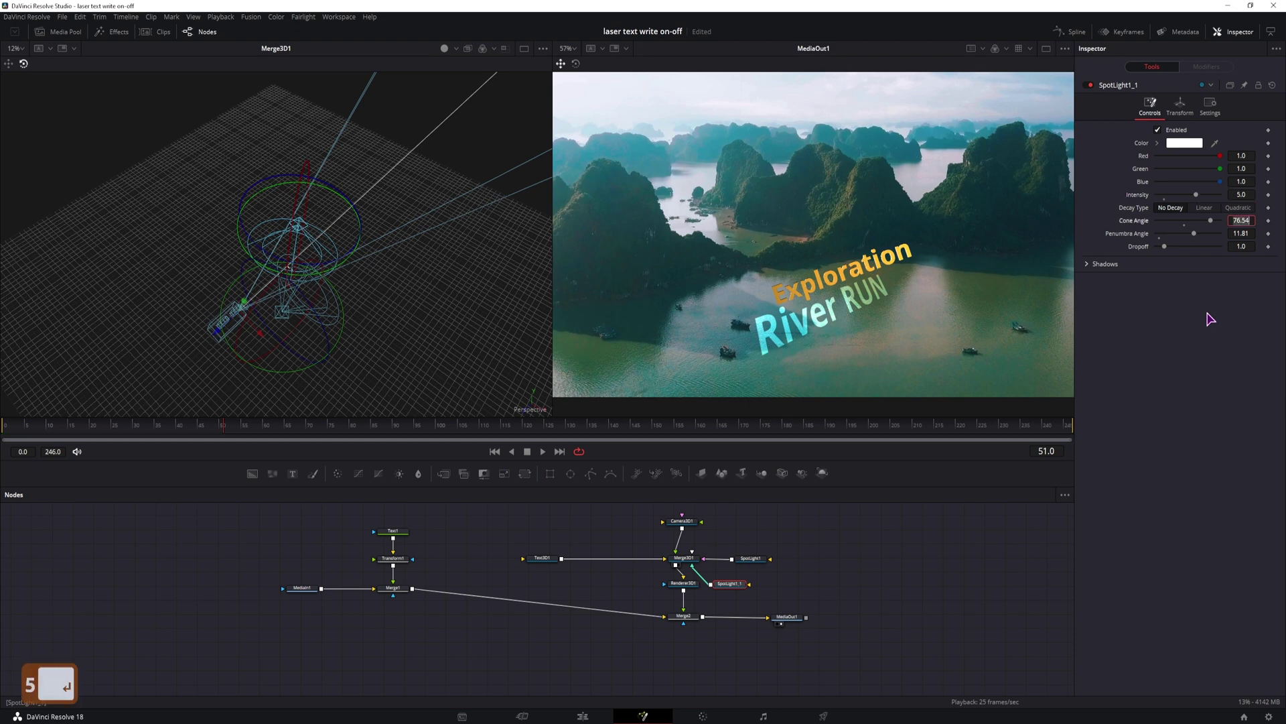
Animate the duplicated spotlight sweeping past the text by keyframing its X, Y and Z translation from frame 46 to a point past frame 110
left_click_drag(269, 223, 218, 236)
left_click(1180, 106)
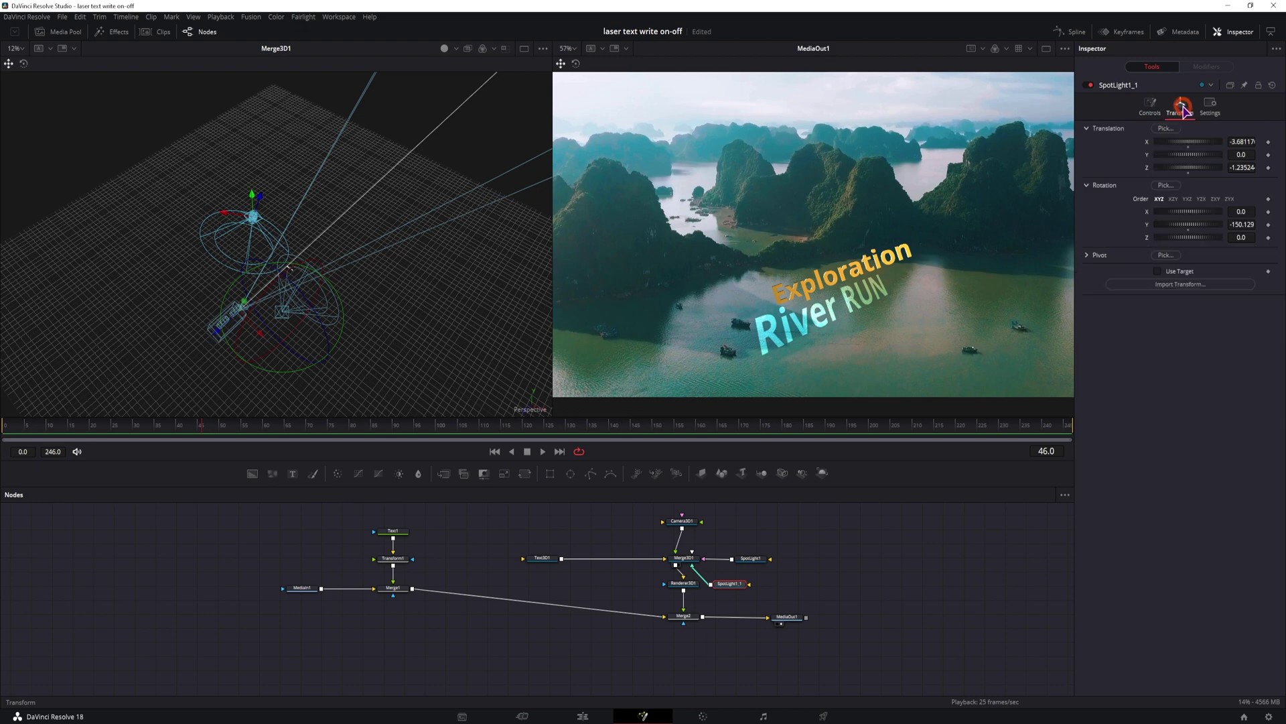
left_click(1269, 141)
left_click(1268, 154)
left_click(1269, 168)
left_click(492, 425)
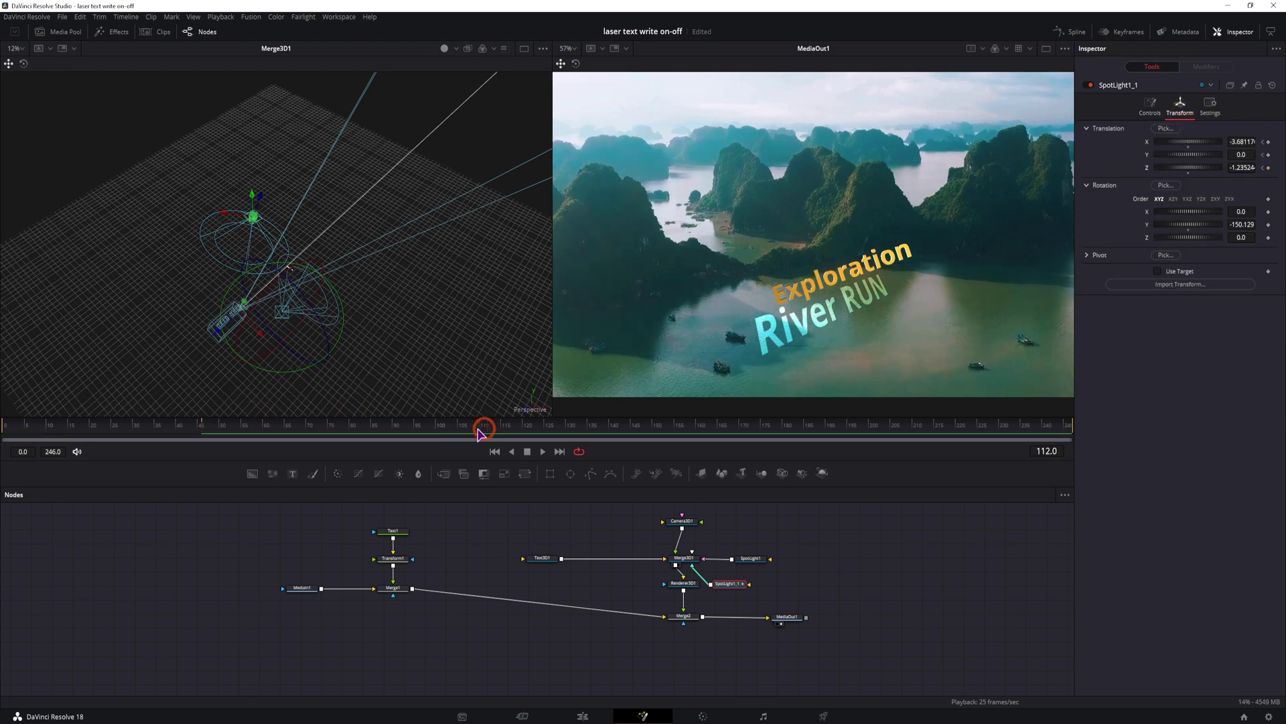
left_click_drag(224, 215, 322, 241)
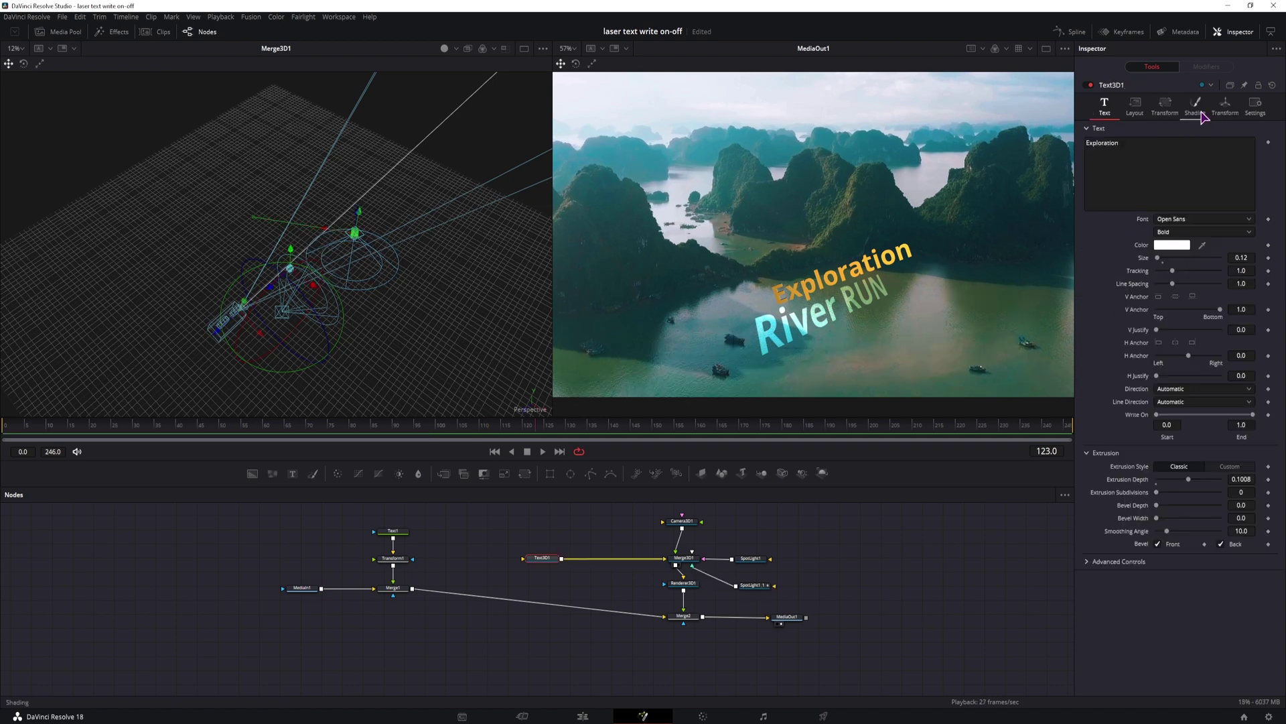
Give the "Exploration" 3D text extrusion depth 0, bevel depth 0.1307, bevel width 0.0331 and tracking 1.075
left_click(1226, 111)
left_click_drag(1188, 225, 1216, 224)
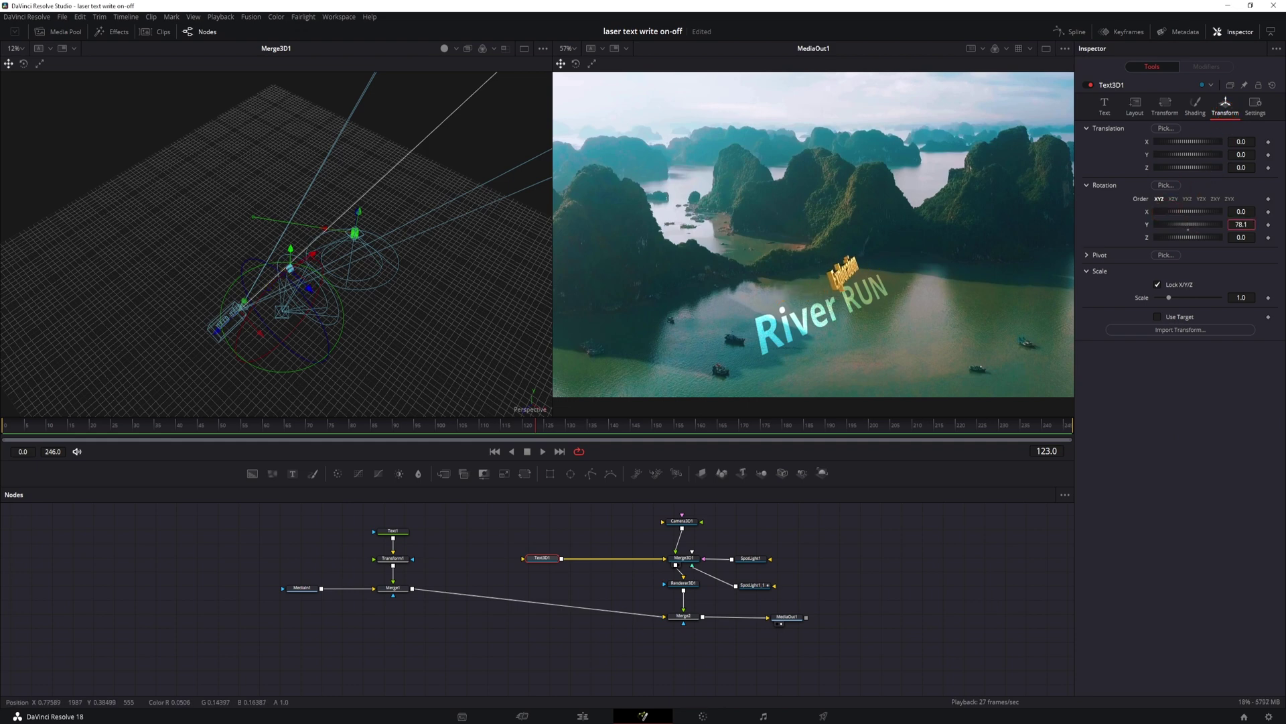
left_click_drag(1177, 479, 1221, 510)
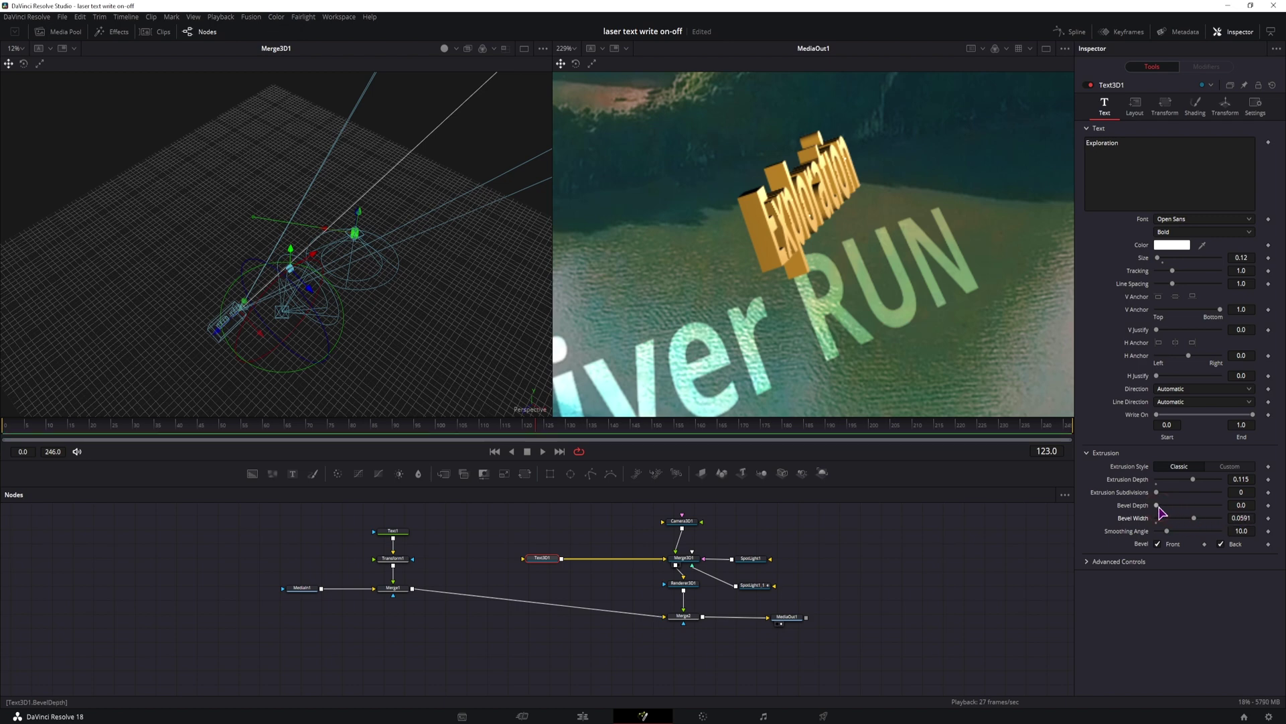
mouse_move(1158, 506)
left_mouse_down()
mouse_move(1214, 511)
mouse_move(1193, 514)
mouse_move(1175, 482)
mouse_move(1159, 487)
left_mouse_up()
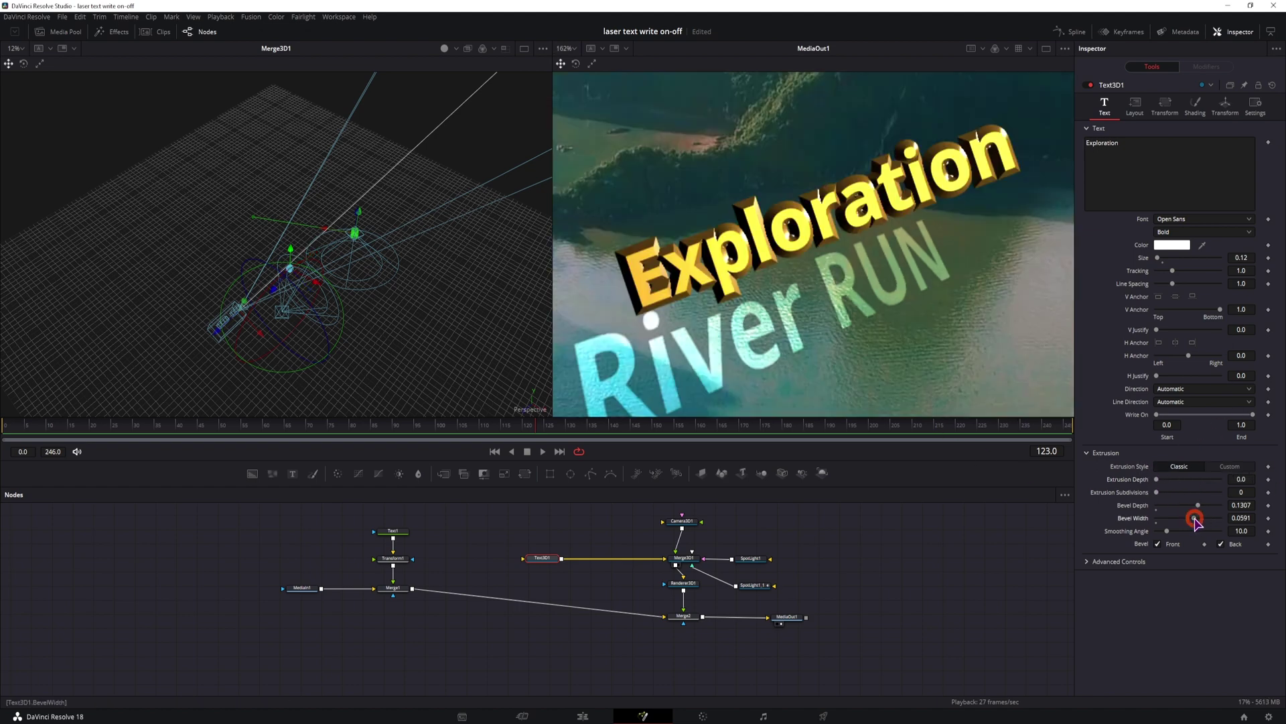
mouse_move(1196, 522)
left_mouse_down()
mouse_move(1175, 520)
mouse_move(1181, 528)
left_mouse_up()
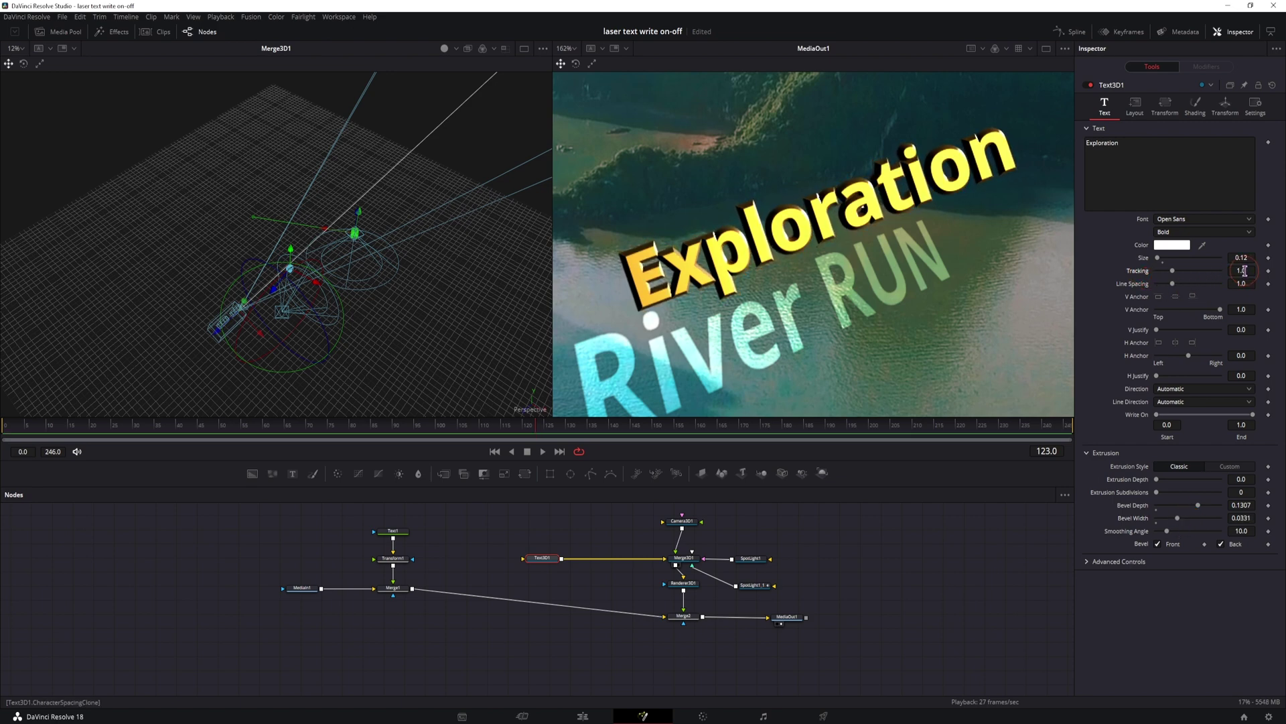
left_click_drag(1238, 271, 1254, 271)
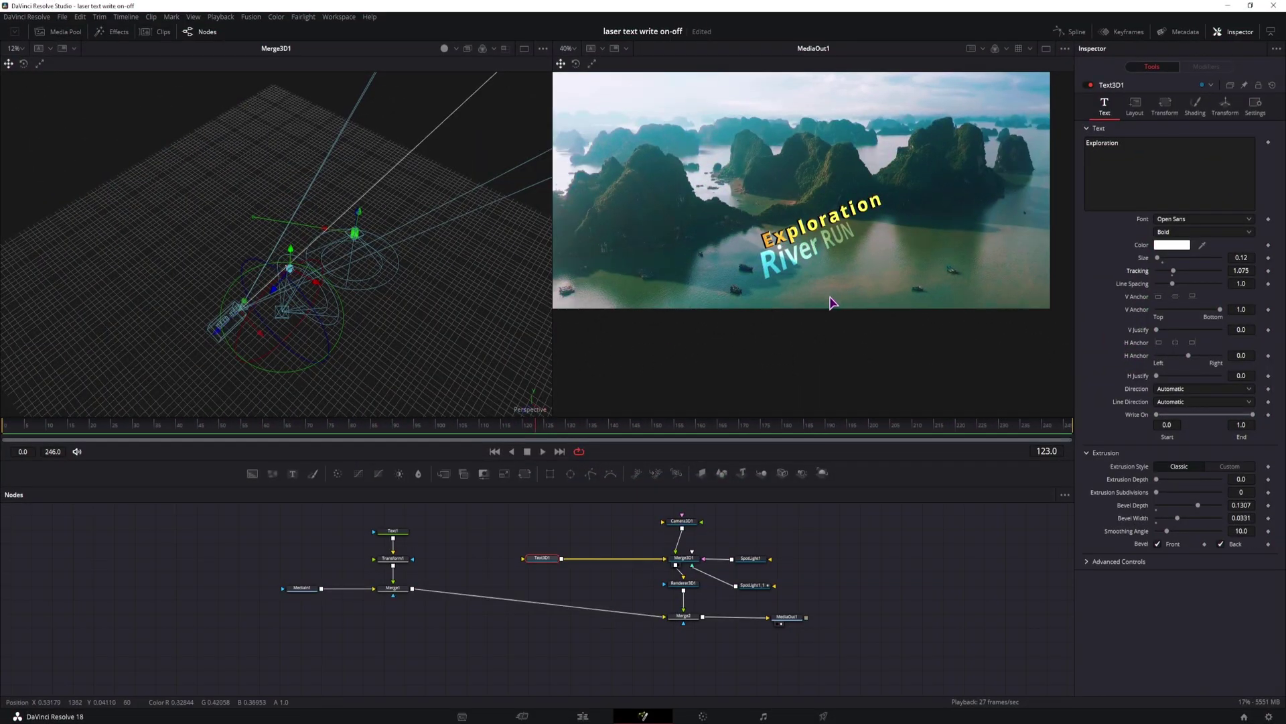
At frame 0, draw a polygon mask around the foreground hill and apply it inverted to Merge1
left_click(8, 434)
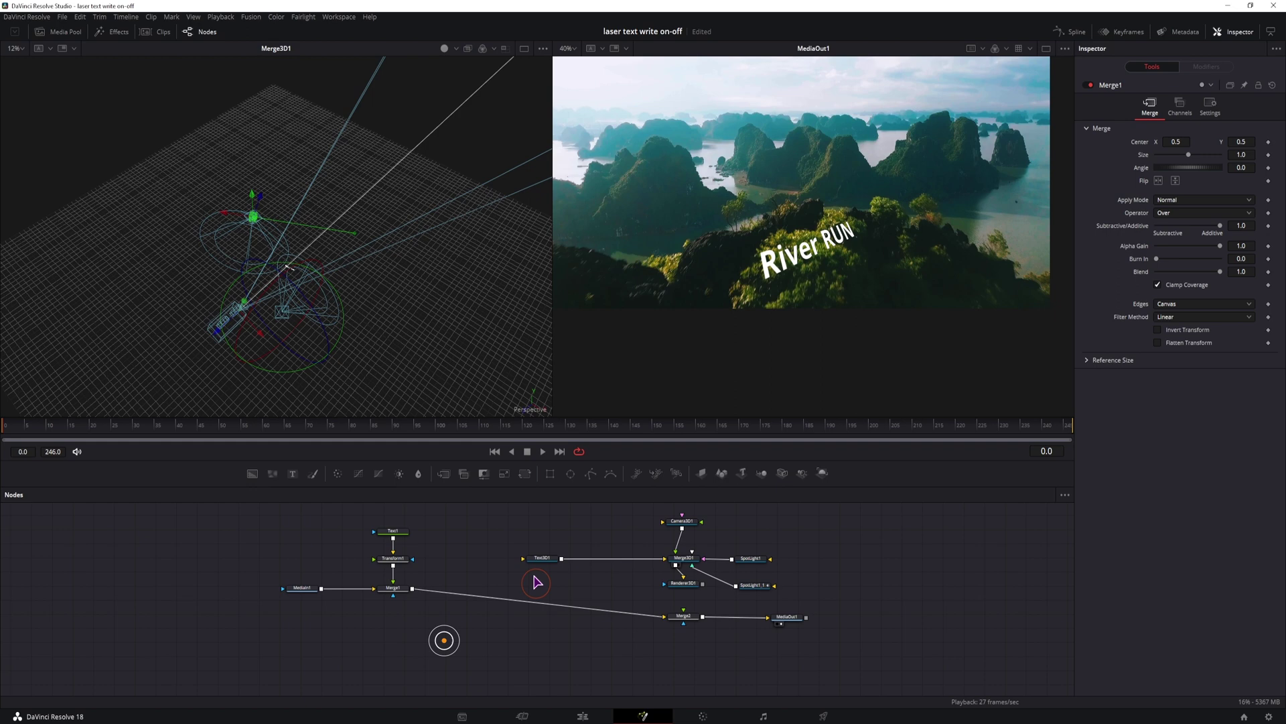
left_click_drag(531, 583, 388, 638)
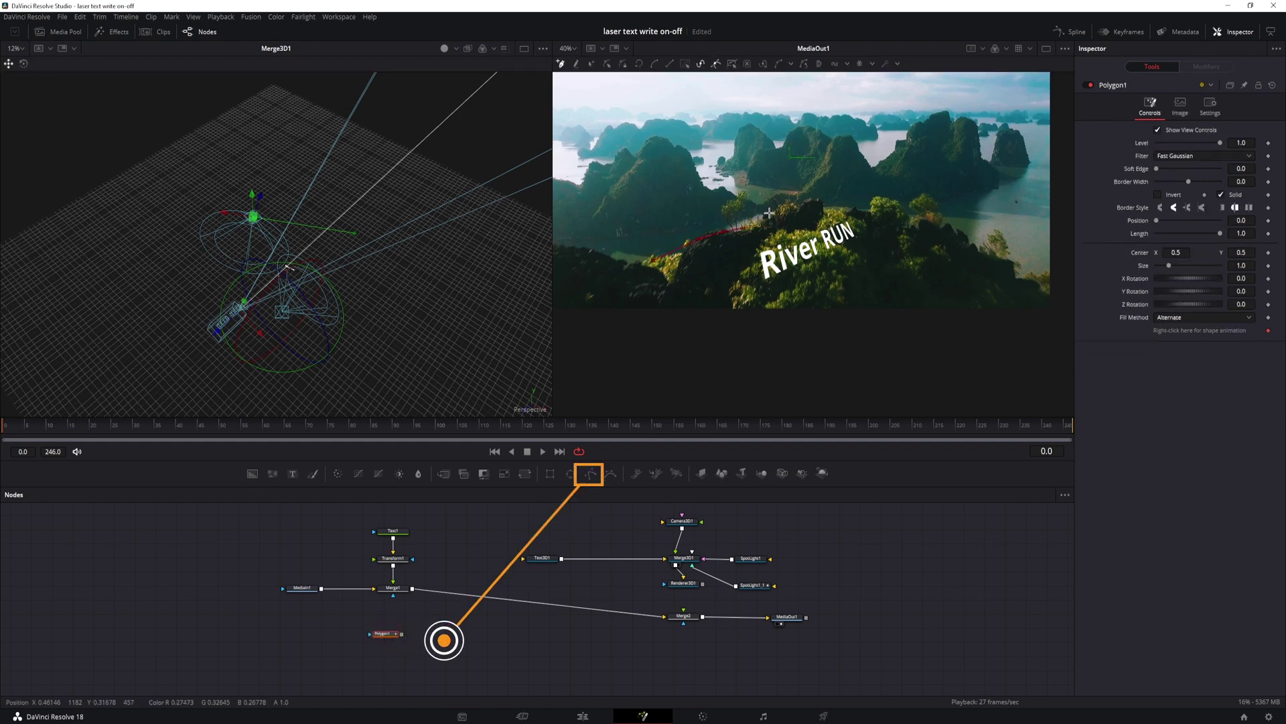
left_click(782, 202)
left_click(799, 206)
left_click(809, 201)
mouse_move(810, 201)
left_mouse_down()
mouse_move(892, 209)
mouse_move(934, 339)
left_mouse_up()
left_click(657, 343)
left_click(653, 260)
left_click_drag(401, 634, 393, 597)
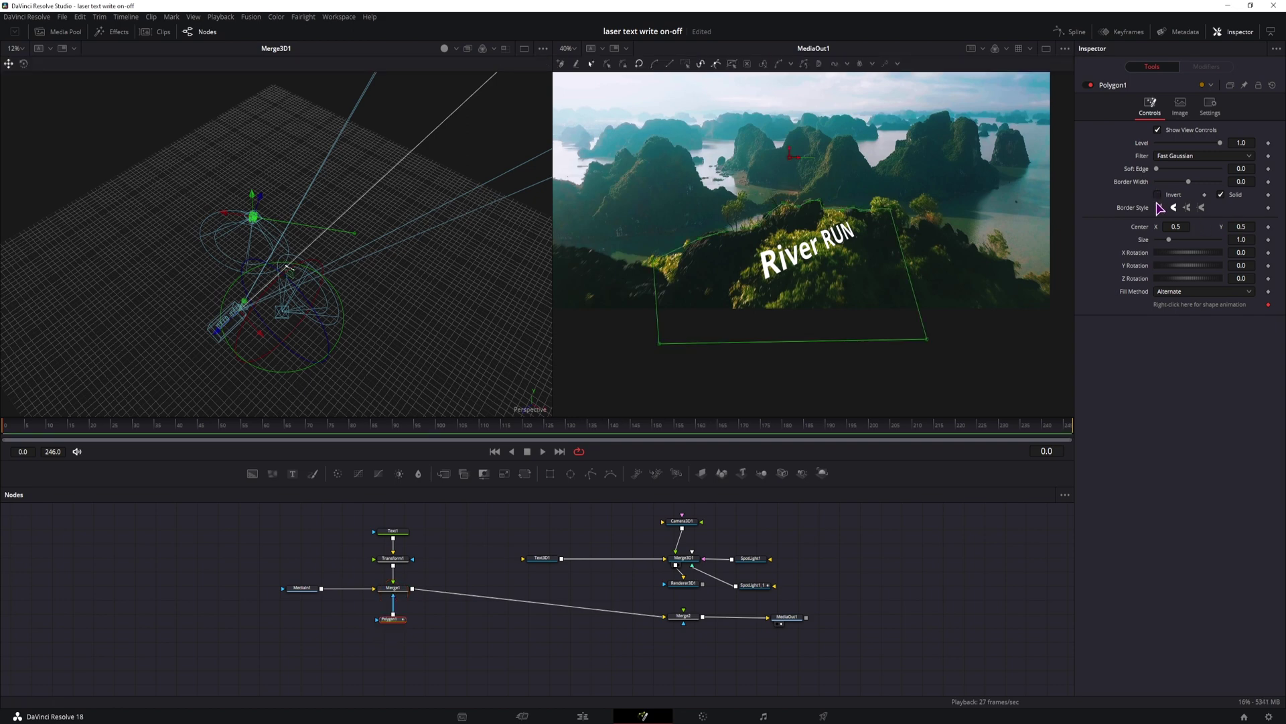
left_click(1158, 195)
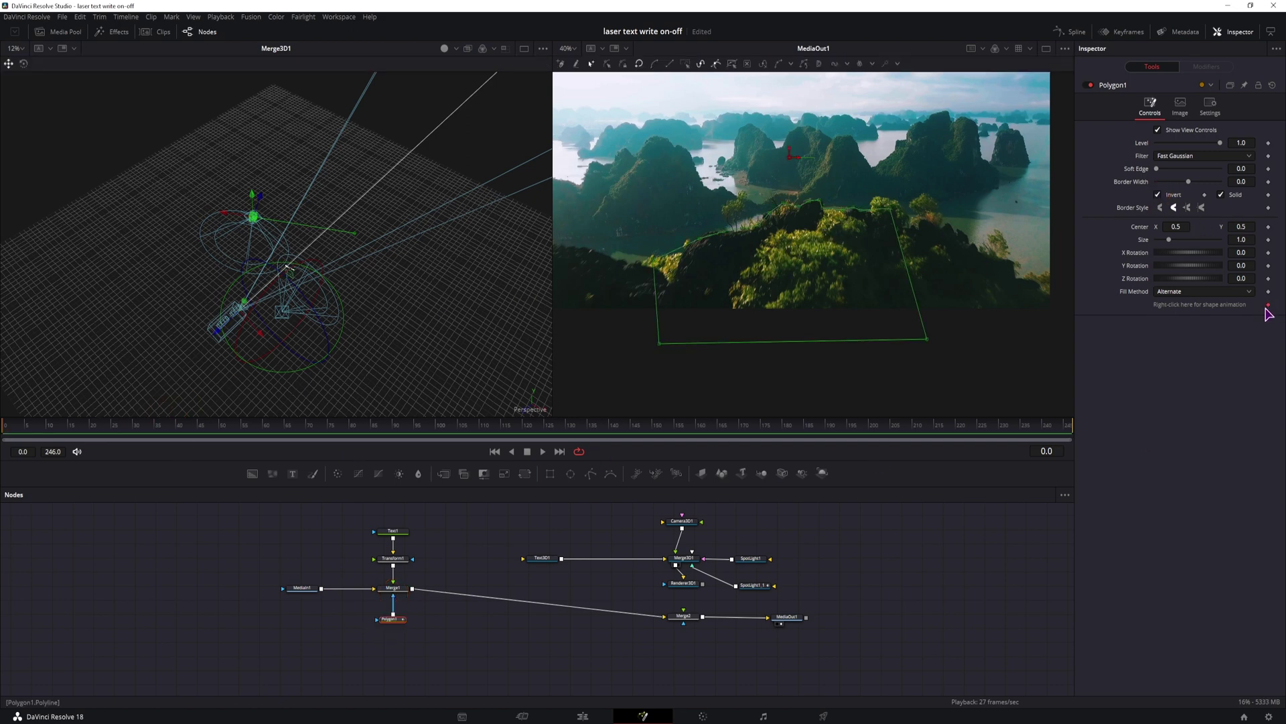
At frame 15, lower and refine the mask's upper points to follow the hill's ridge below "River RUN"
left_click(68, 427)
left_click_drag(605, 171, 976, 288)
left_click_drag(890, 208, 895, 242)
scroll(740, 234, "up", 5, "ctrl")
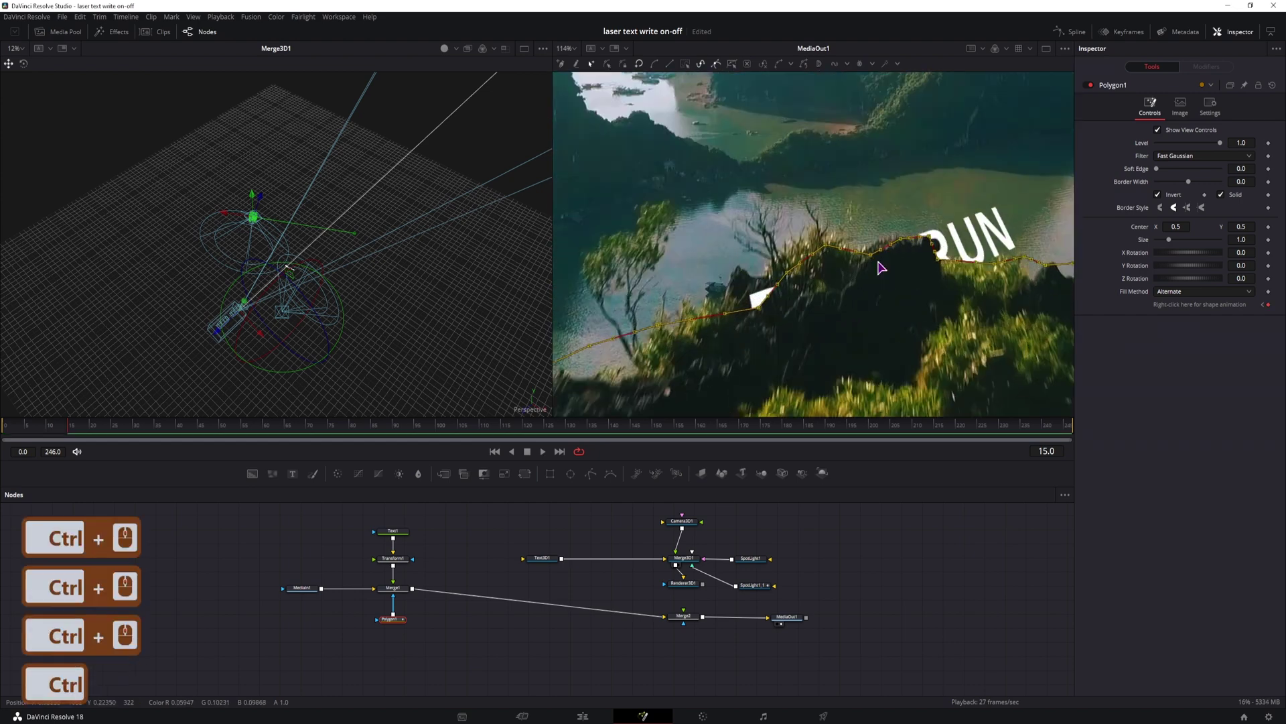
left_click(779, 312)
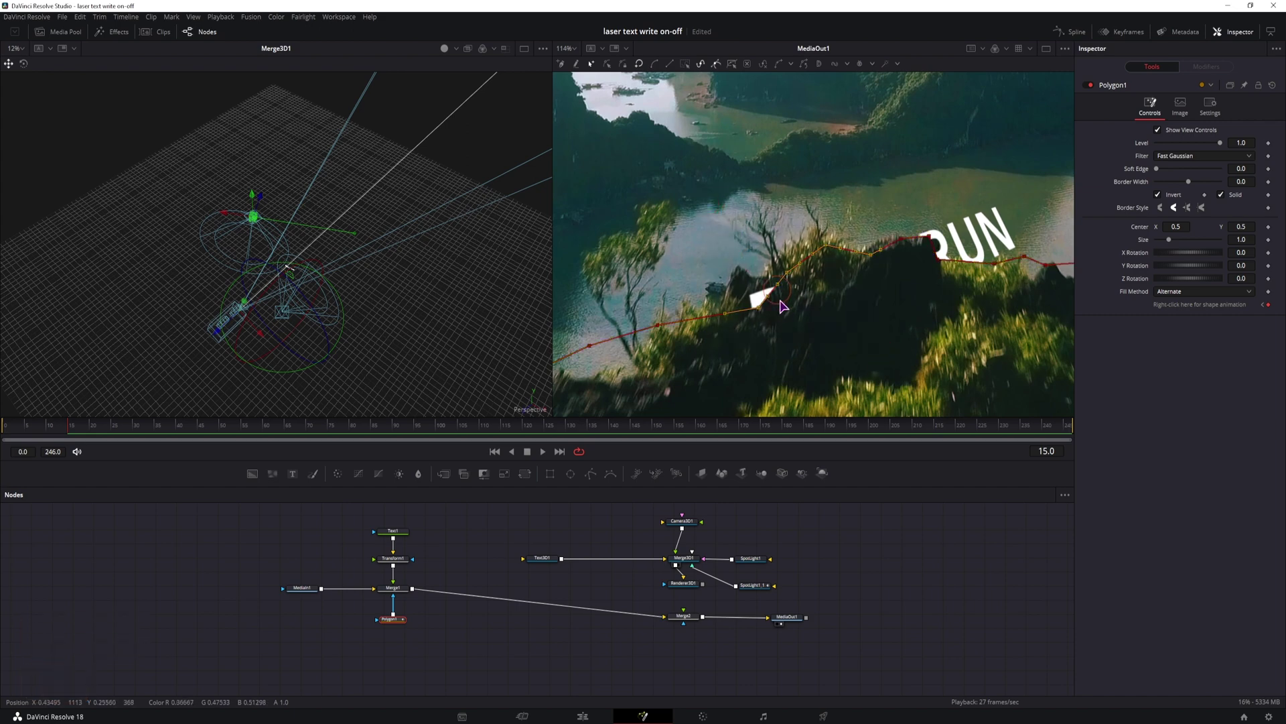
left_click_drag(760, 308, 762, 275)
left_click(761, 310)
At frame 17, reposition the mask's upper points along the hill's ridge
left_click(76, 424)
left_click_drag(591, 207, 939, 267)
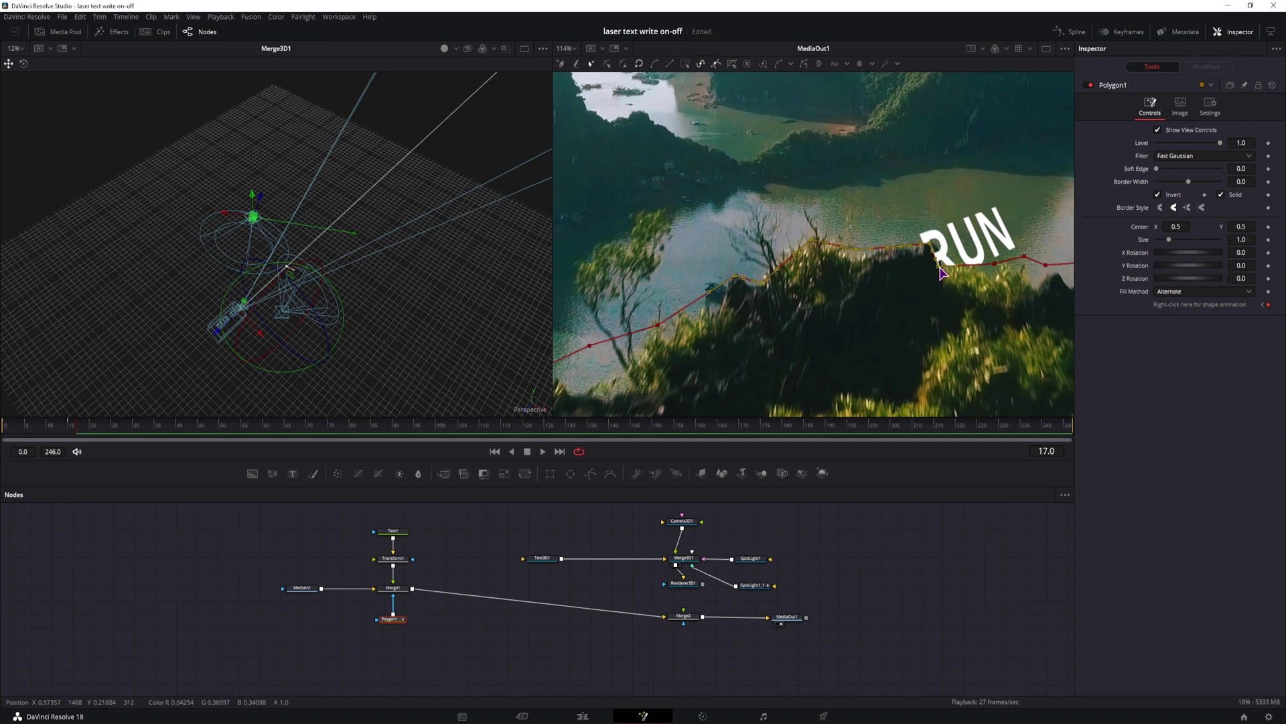
left_click(74, 428)
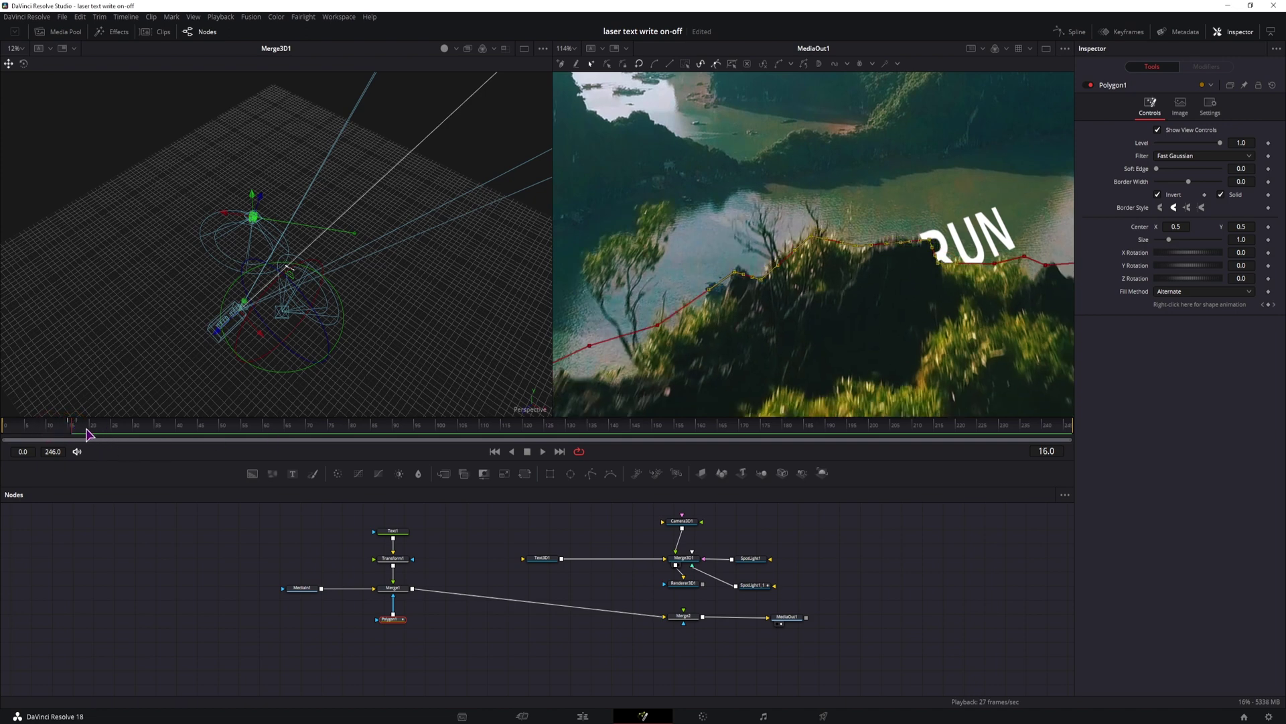
Around frame 24, shift the mask's upper points down and adjust individual points to match the lowered hill ridge
left_click(109, 430)
left_click_drag(772, 342, 745, 274)
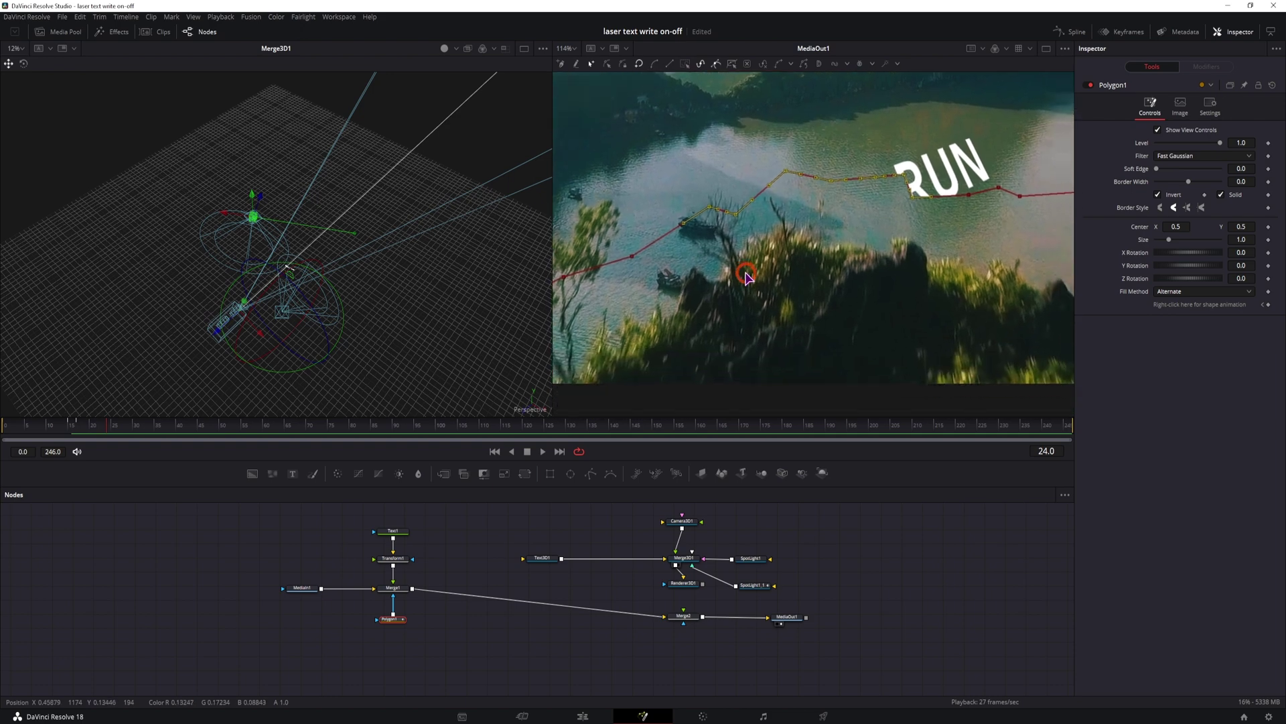
left_click_drag(642, 145, 1009, 261)
left_click_drag(949, 196, 931, 264)
key("ctrl+z")
left_click_drag(867, 312, 703, 226)
left_click_drag(727, 273, 698, 262)
left_click(824, 269)
left_click_drag(819, 237, 822, 241)
left_click_drag(697, 262, 710, 336)
Scrub through about frames 16 to 34 to check how the mask follows the hill
left_click(141, 428)
scroll(710, 318, "down", 2)
scroll(807, 289, "down", 4)
left_click_drag(71, 429, 137, 431)
left_click(121, 435)
left_click(148, 430)
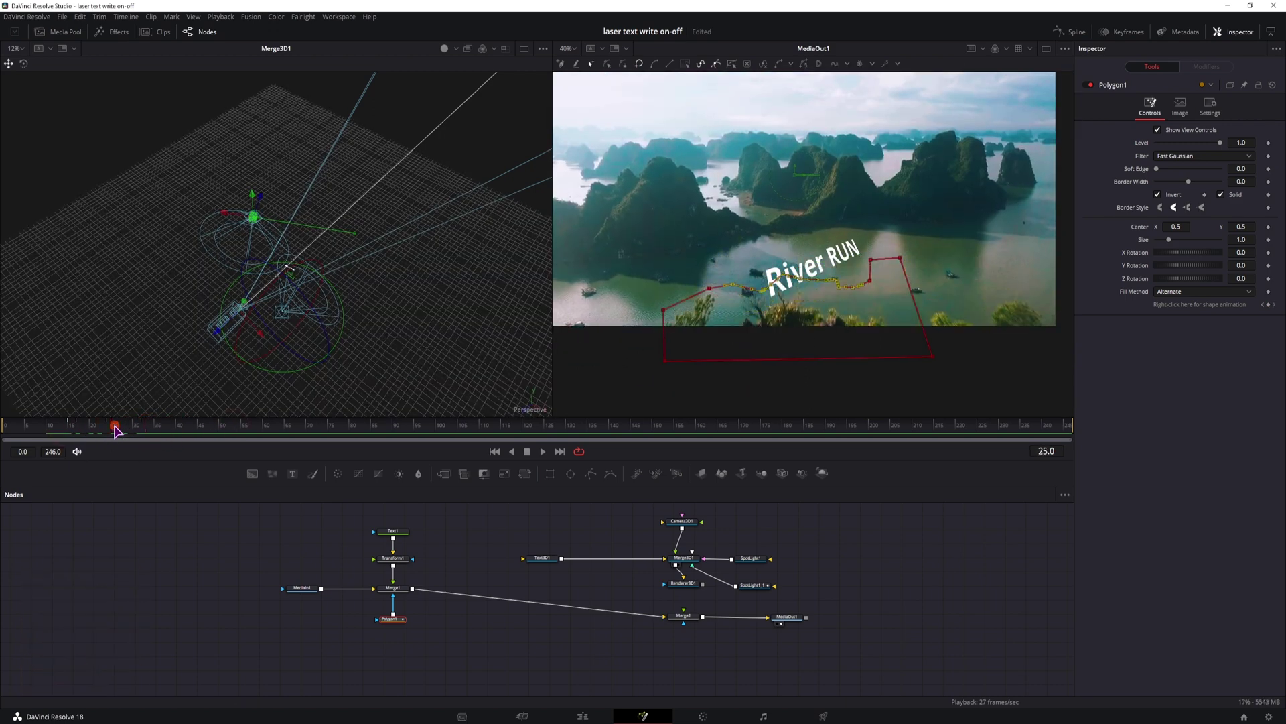
Inspect the mask edge at frame 25 and set the polygon's soft edge to 0.0025
left_click(115, 426)
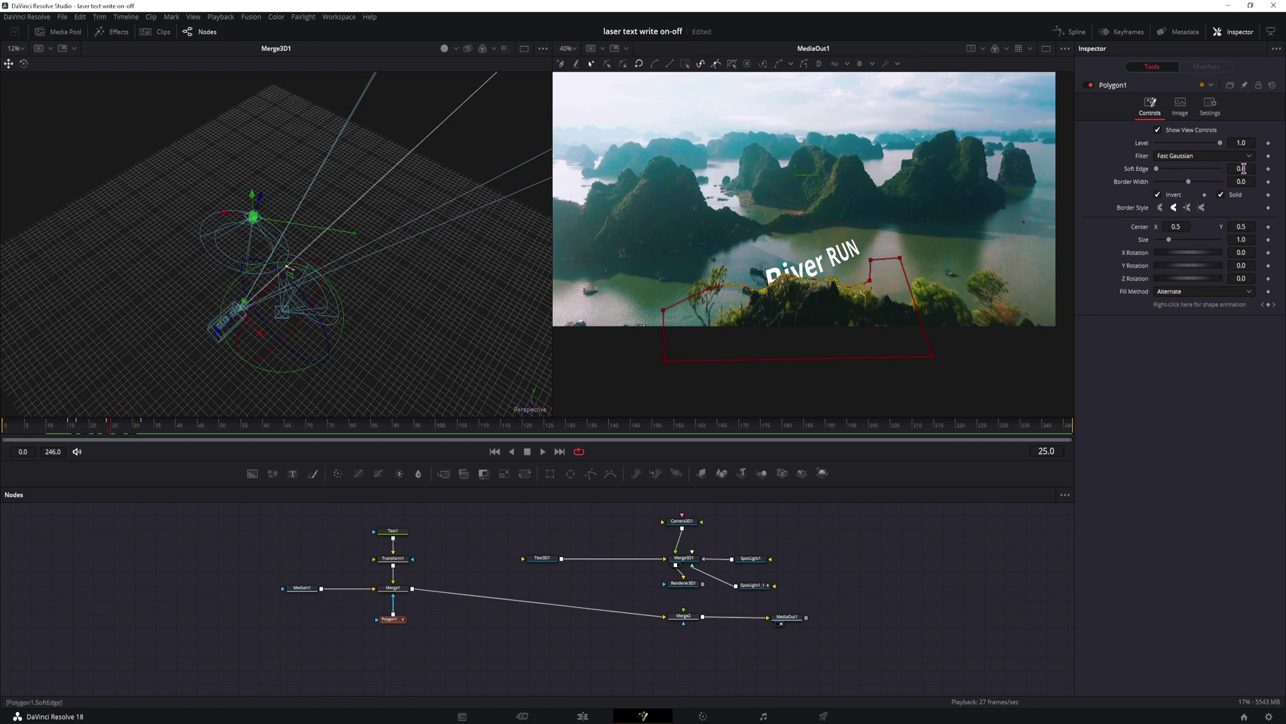
scroll(811, 307, "up", 10)
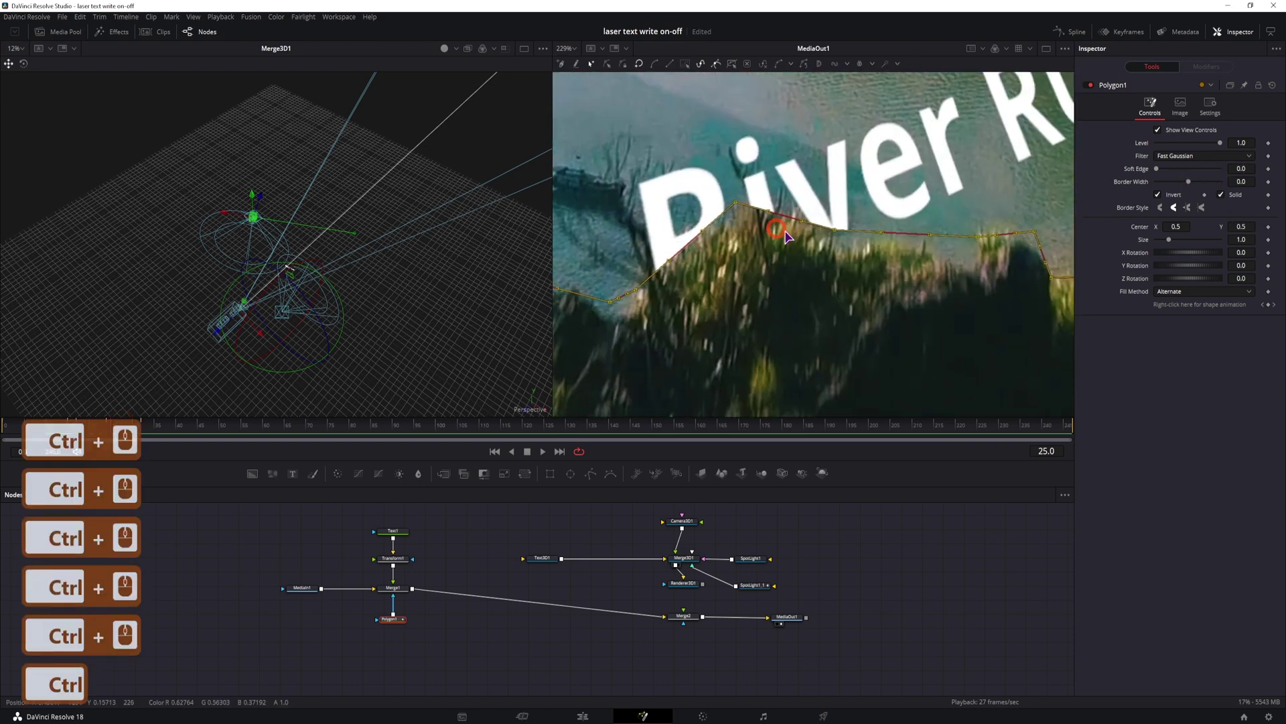
left_click_drag(1247, 168, 1260, 168)
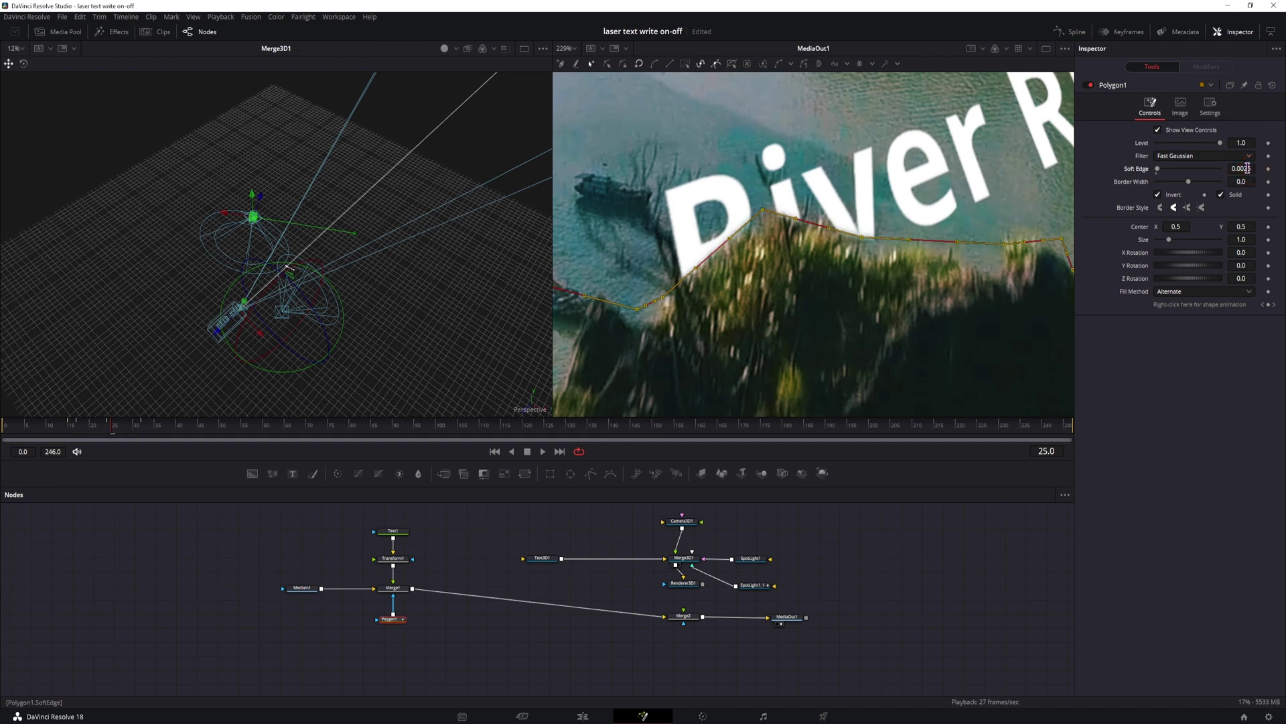
scroll(810, 268, "down", 8, "ctrl")
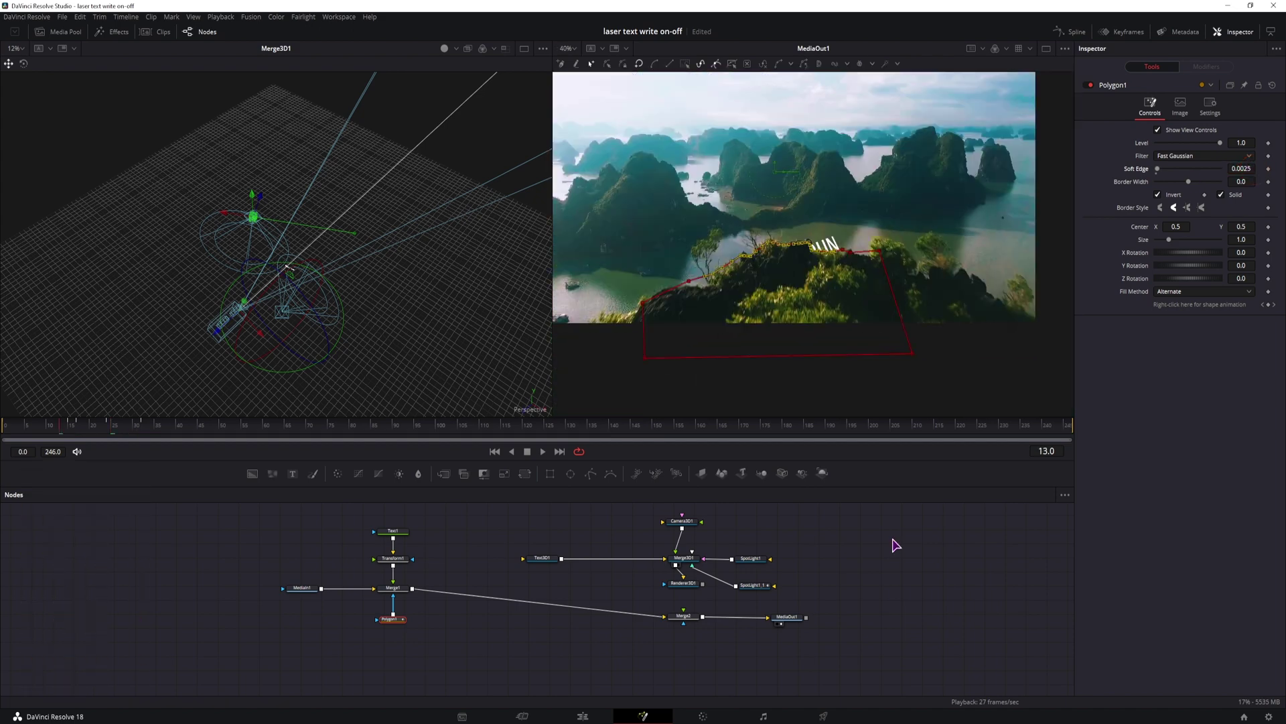
Play back and scrub the composition to review "River RUN" emerging from behind the hill
left_click(893, 540)
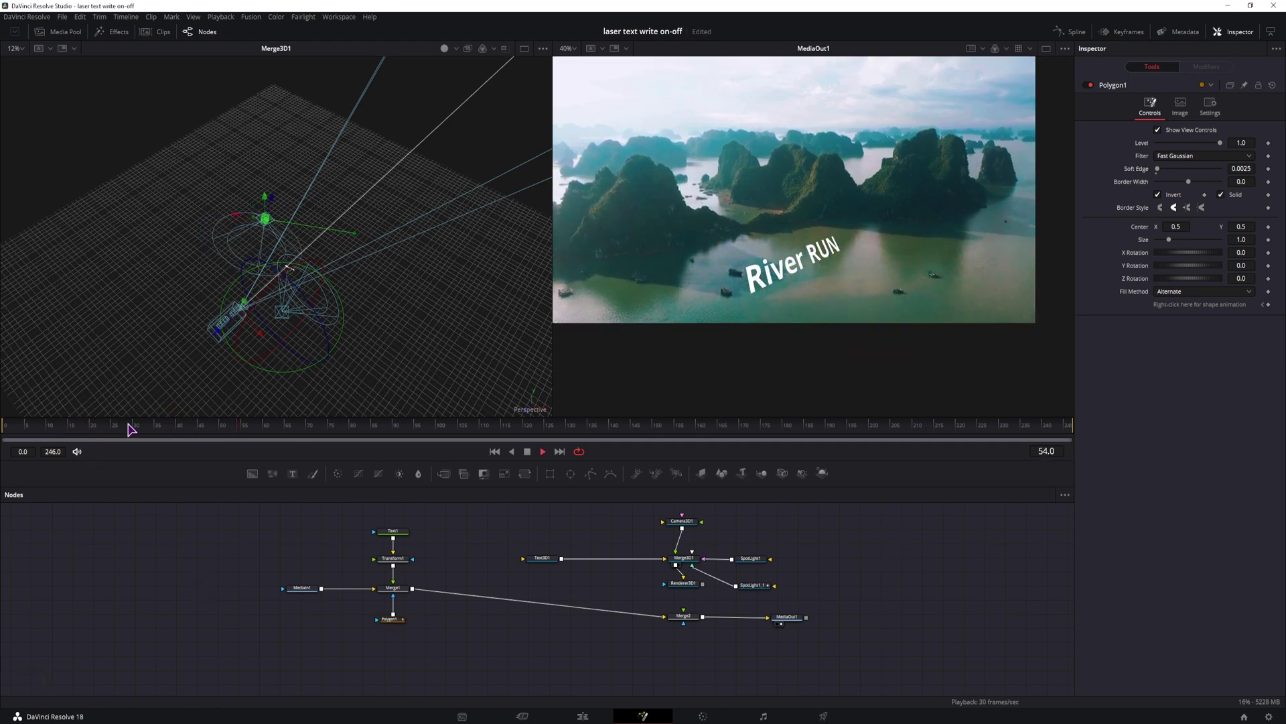
left_click(42, 424)
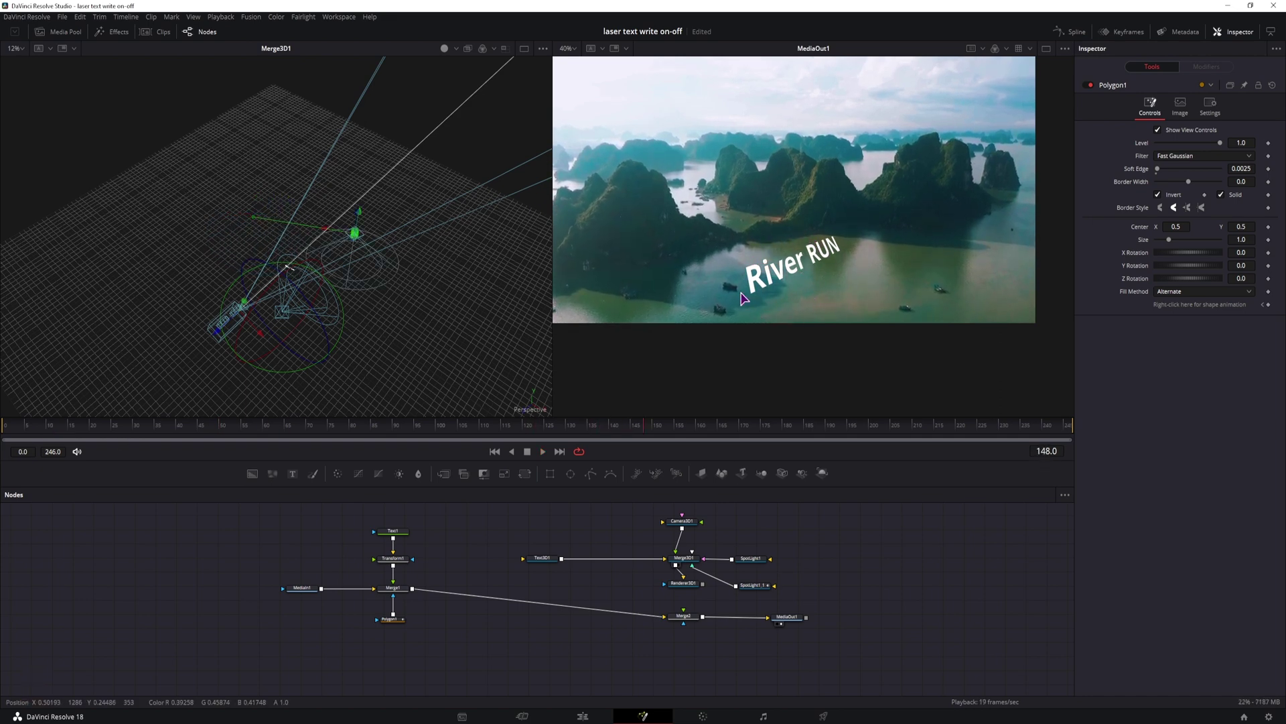
left_click_drag(51, 423, 114, 440)
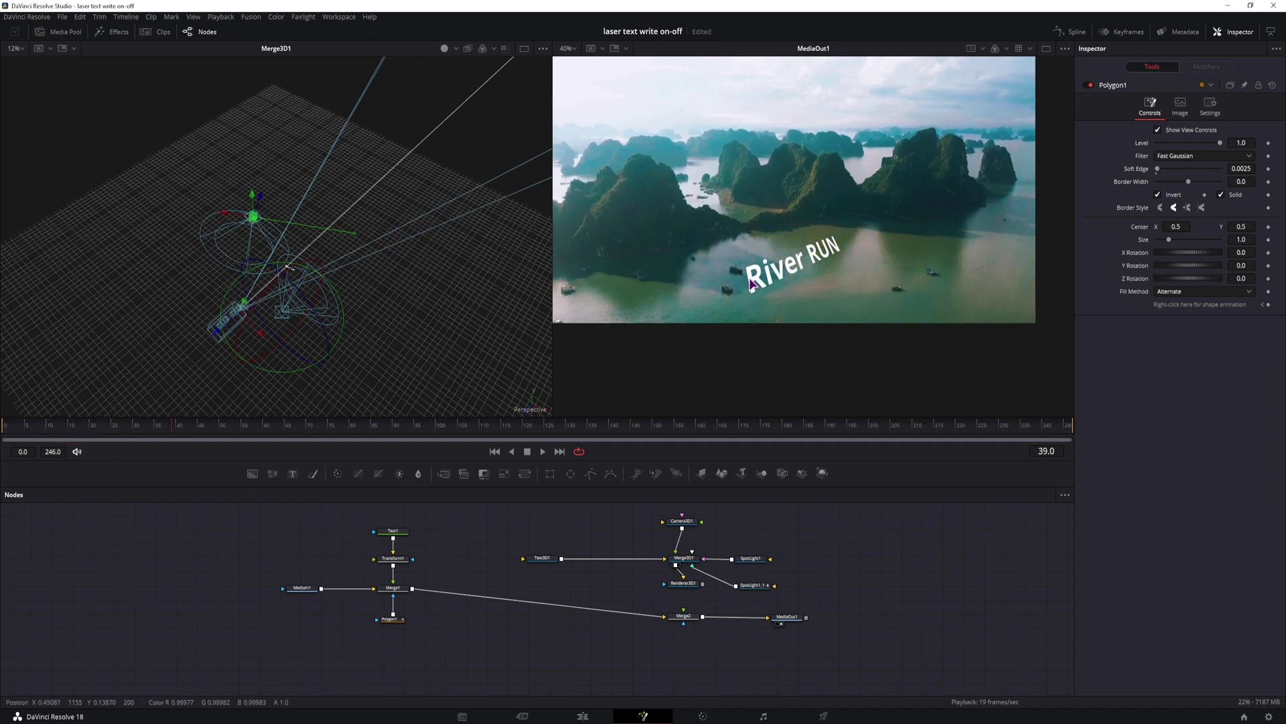
Keyframe Merge1's center at frame 12, and lower it slightly at frame 21 to follow the footage's movement
left_click(395, 588)
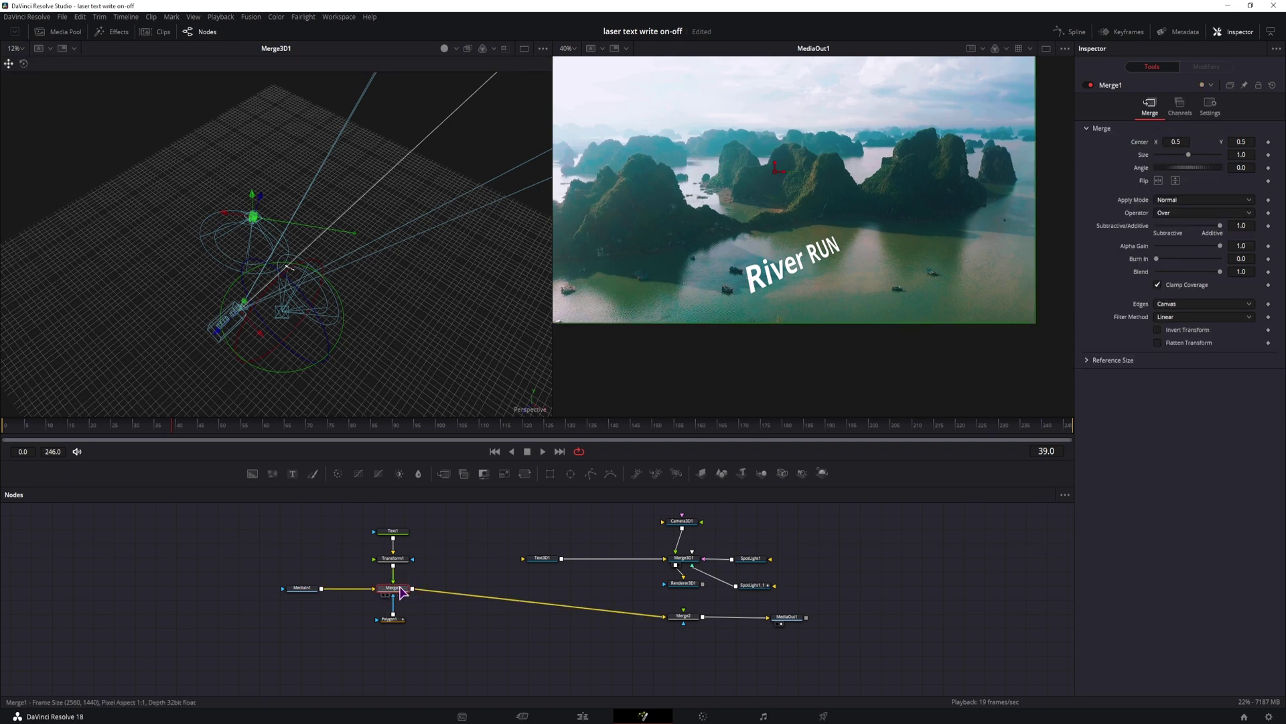
left_click_drag(140, 436, 59, 463)
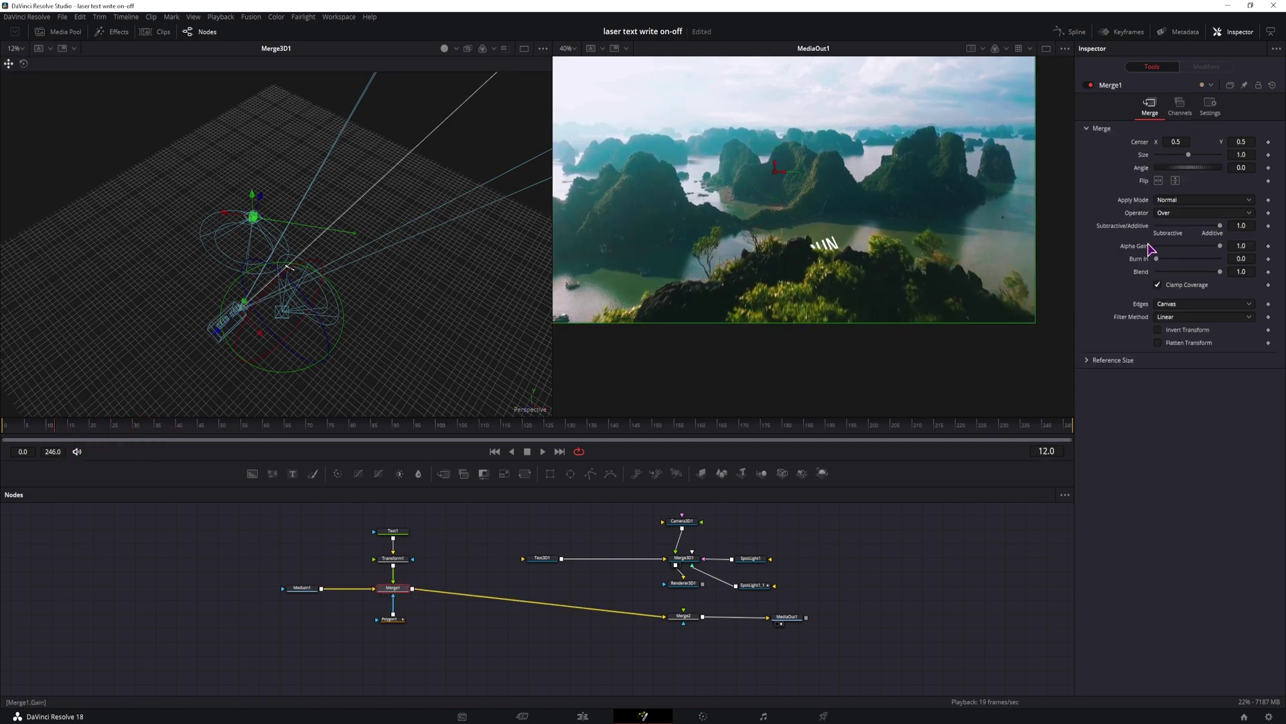
left_click(1269, 142)
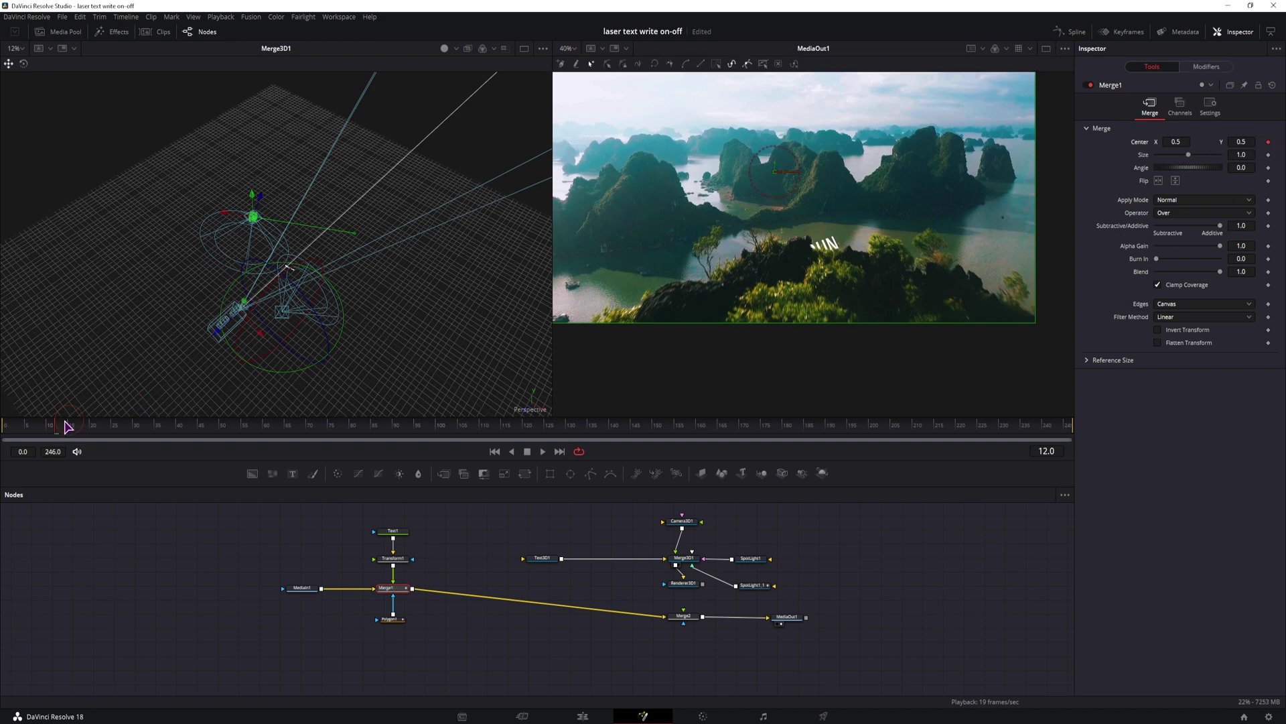
left_click_drag(63, 425, 96, 425)
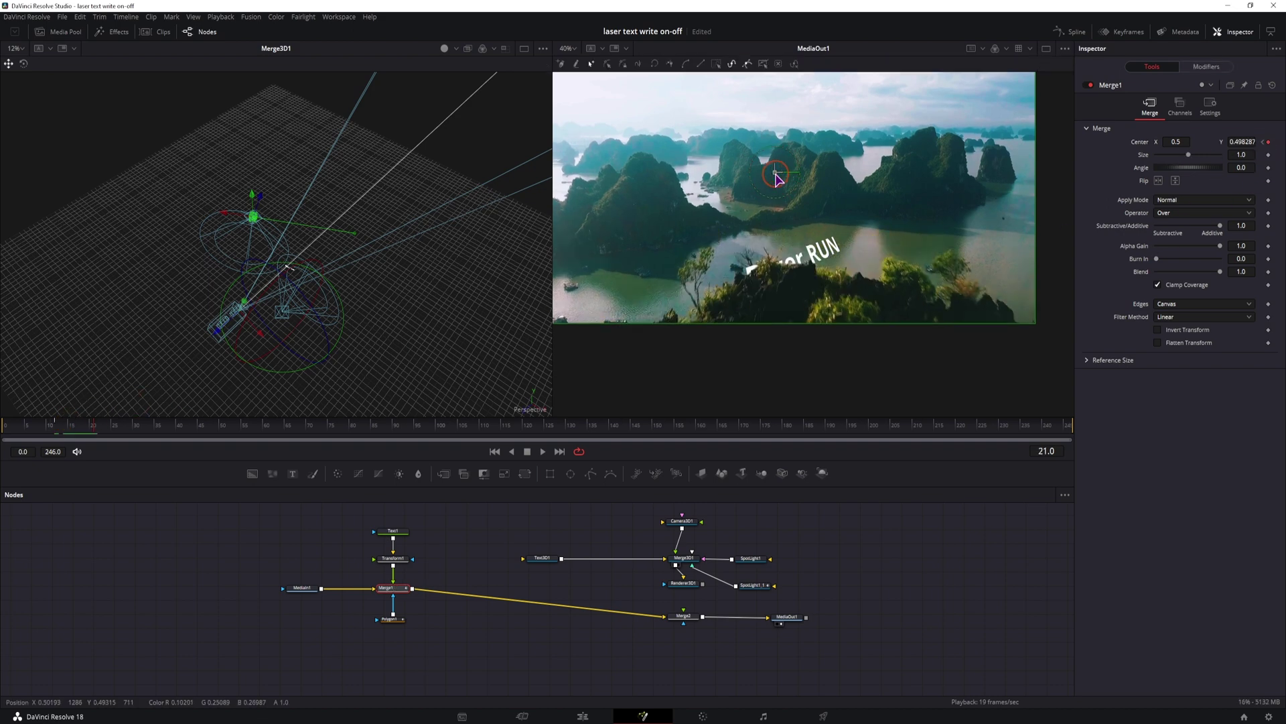
left_click_drag(775, 178, 778, 182)
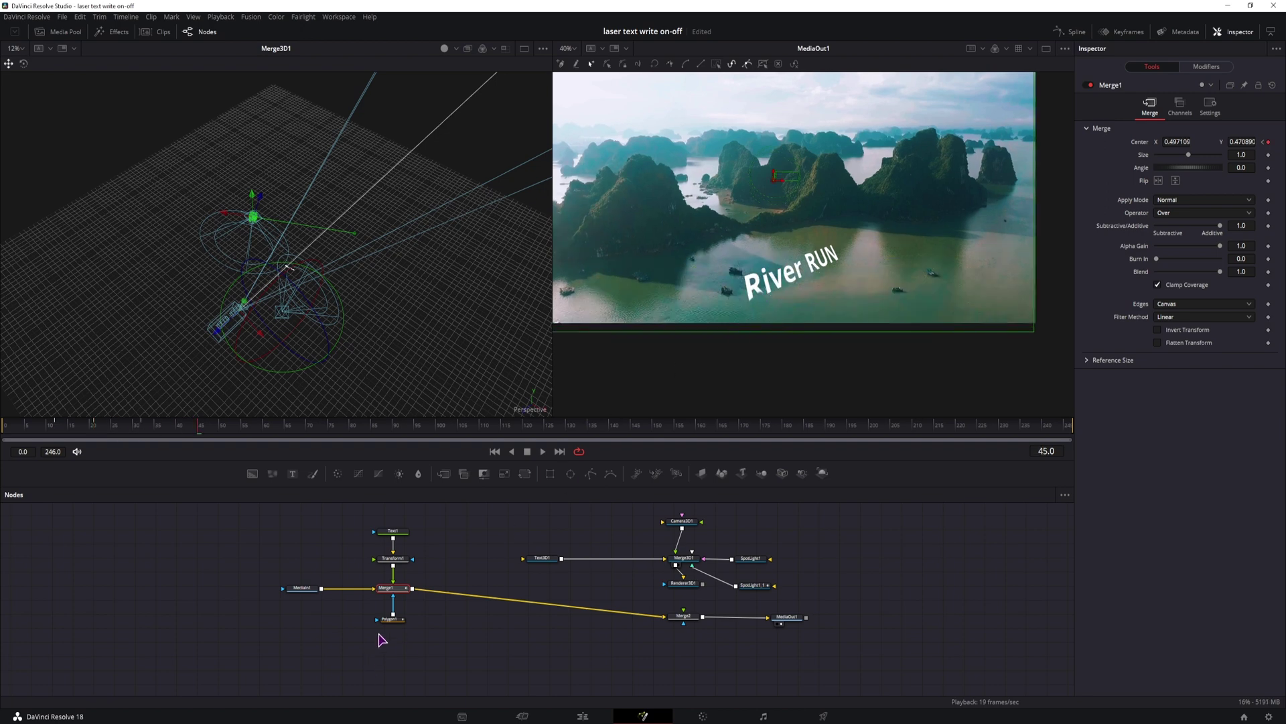
Lower Merge1's center gradually with keyframes from about frame 115 to frame 246, ending near X 0.477, Y 0.346
left_click_drag(225, 426, 502, 427)
left_click_drag(774, 191, 772, 198)
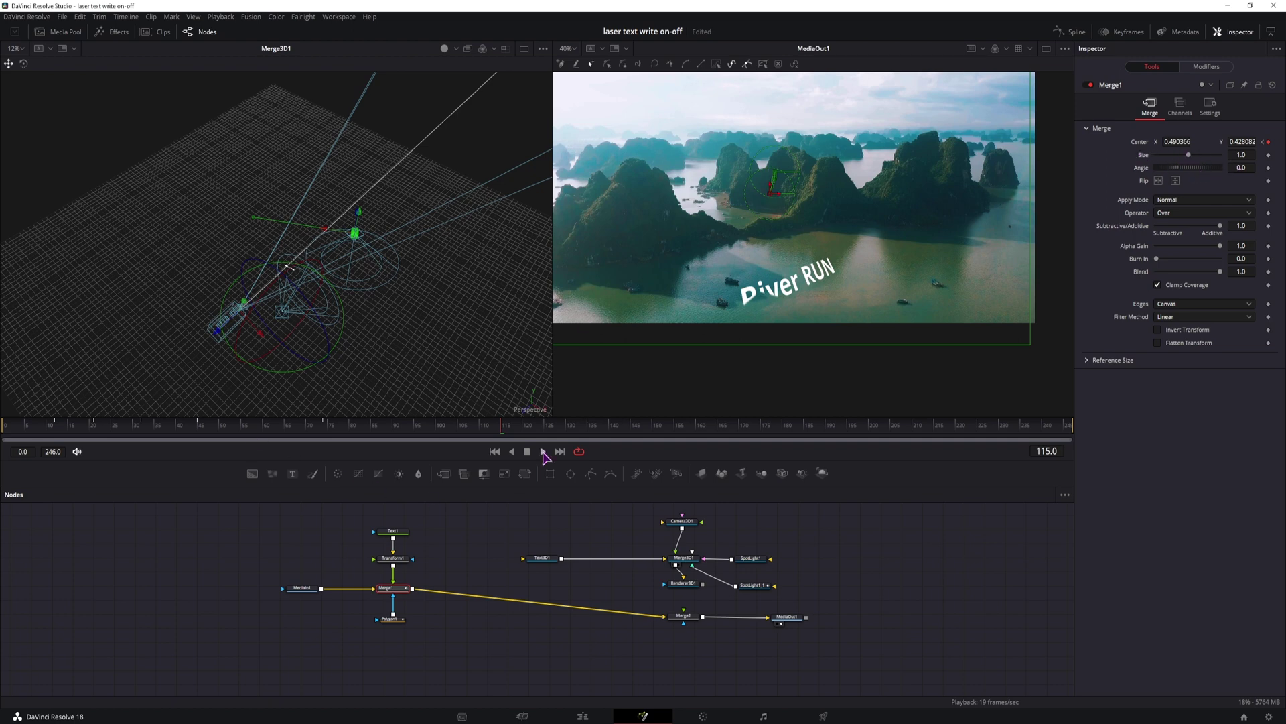
left_click_drag(770, 193, 769, 205)
left_click_drag(875, 426, 913, 425)
left_click_drag(768, 205, 765, 210)
left_click_drag(913, 425, 1070, 426)
left_click_drag(765, 210, 763, 219)
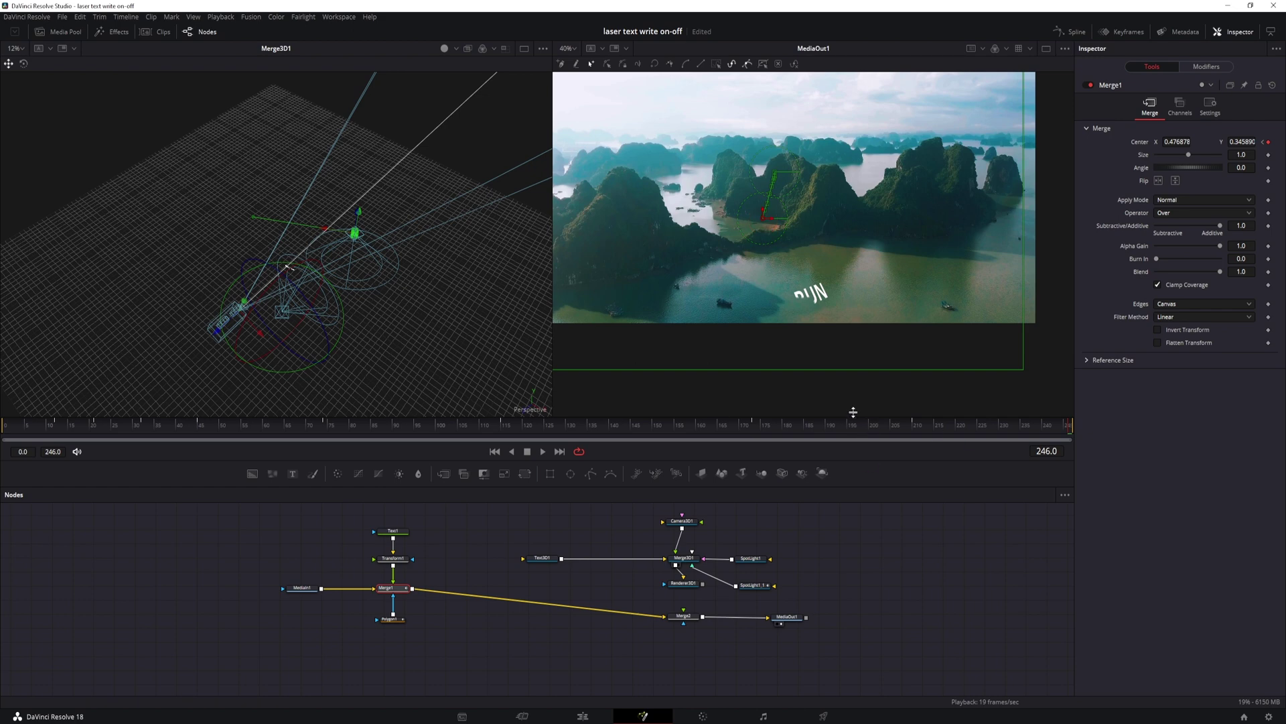
Keyframe the Polygon1 mask at frame 32, move its upper points below the image at frame 33, and check the remaining frames
left_click(137, 429)
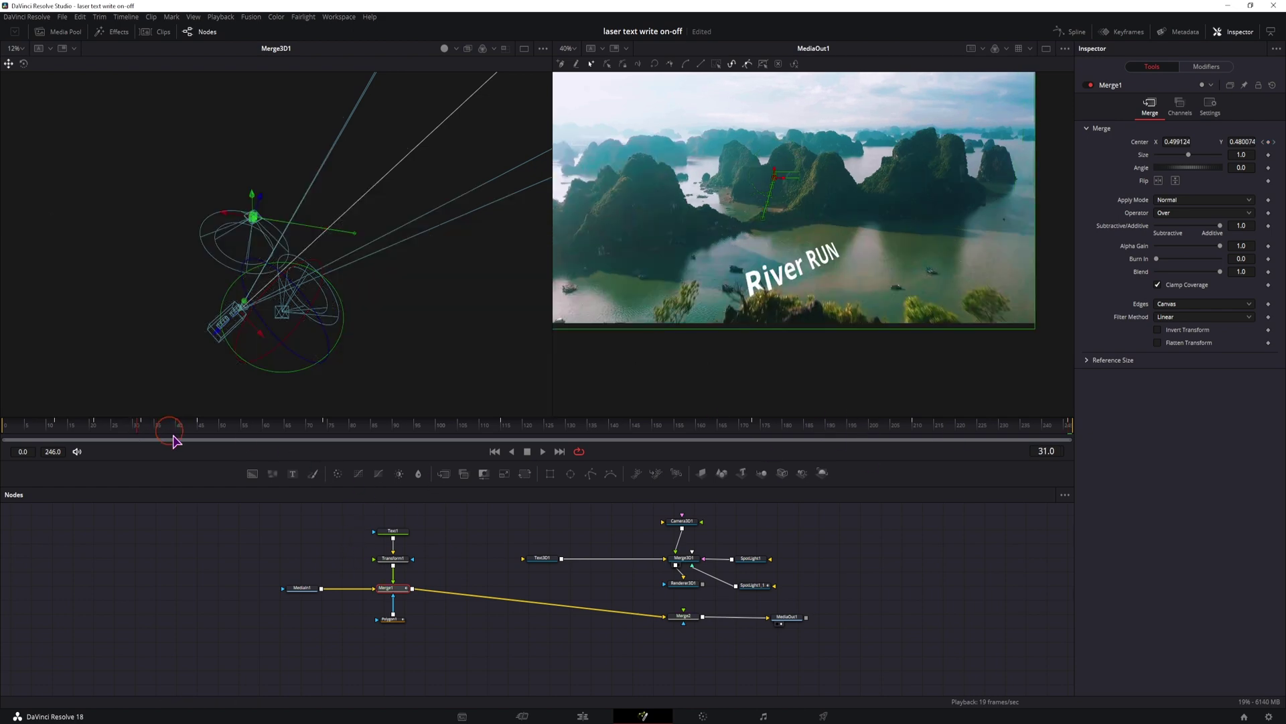
left_click(399, 619)
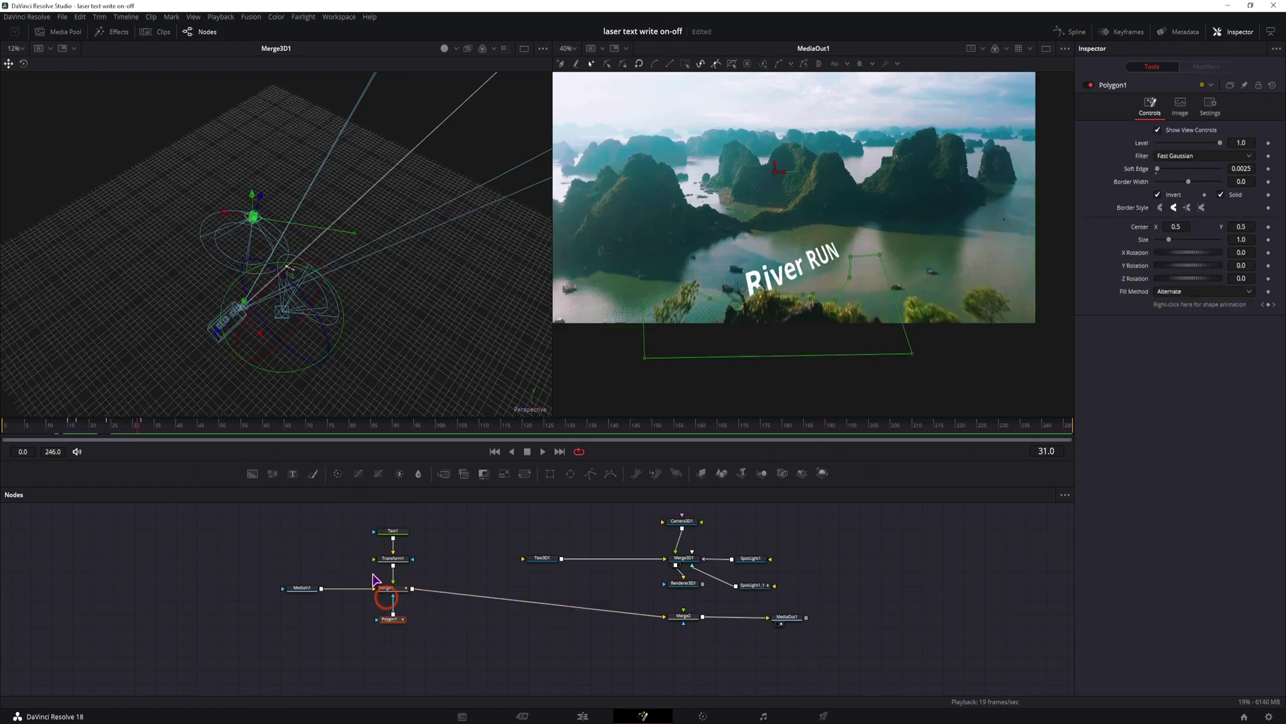
left_click(144, 427)
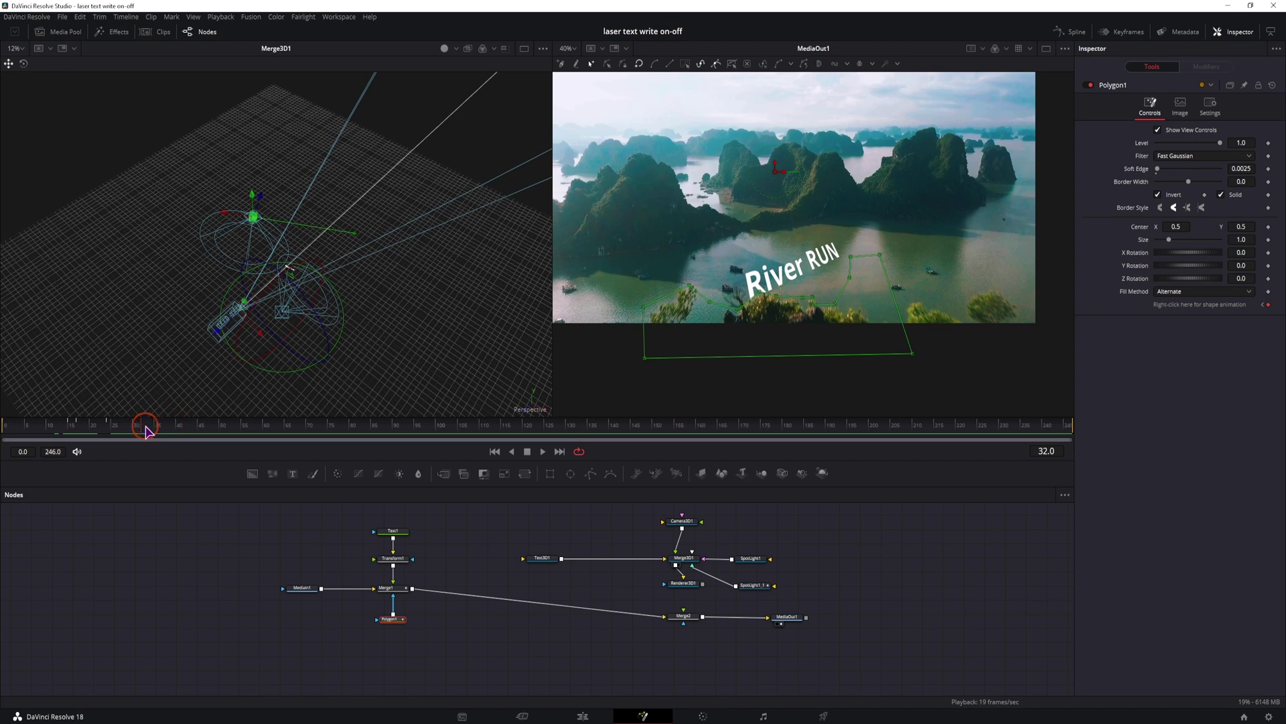
left_click(152, 427)
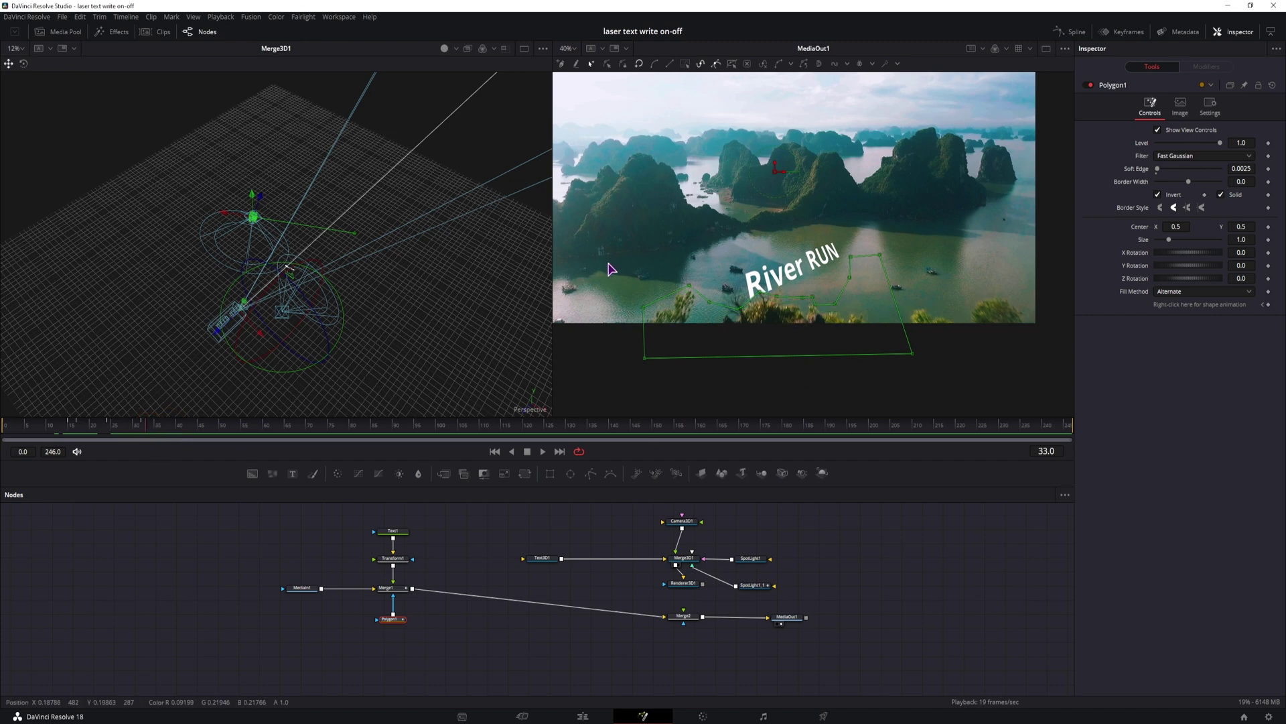
left_click_drag(603, 228, 946, 345)
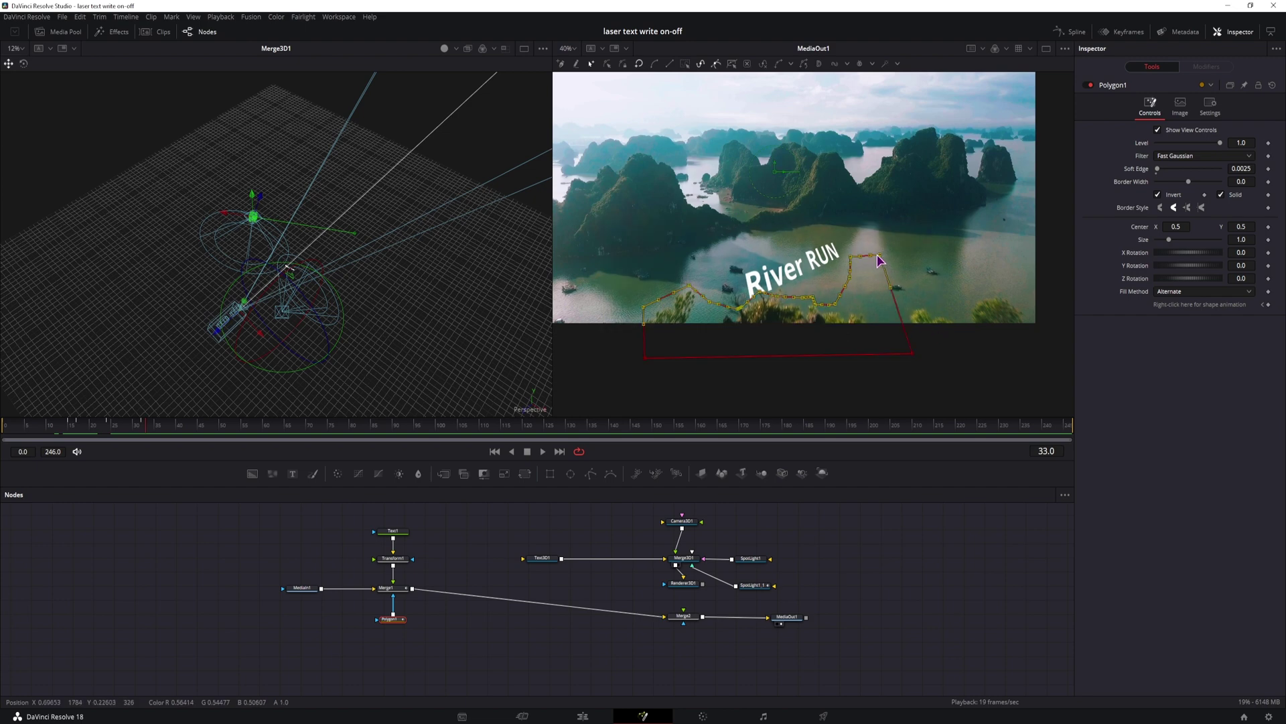
left_click_drag(881, 258, 881, 335)
left_click(936, 425)
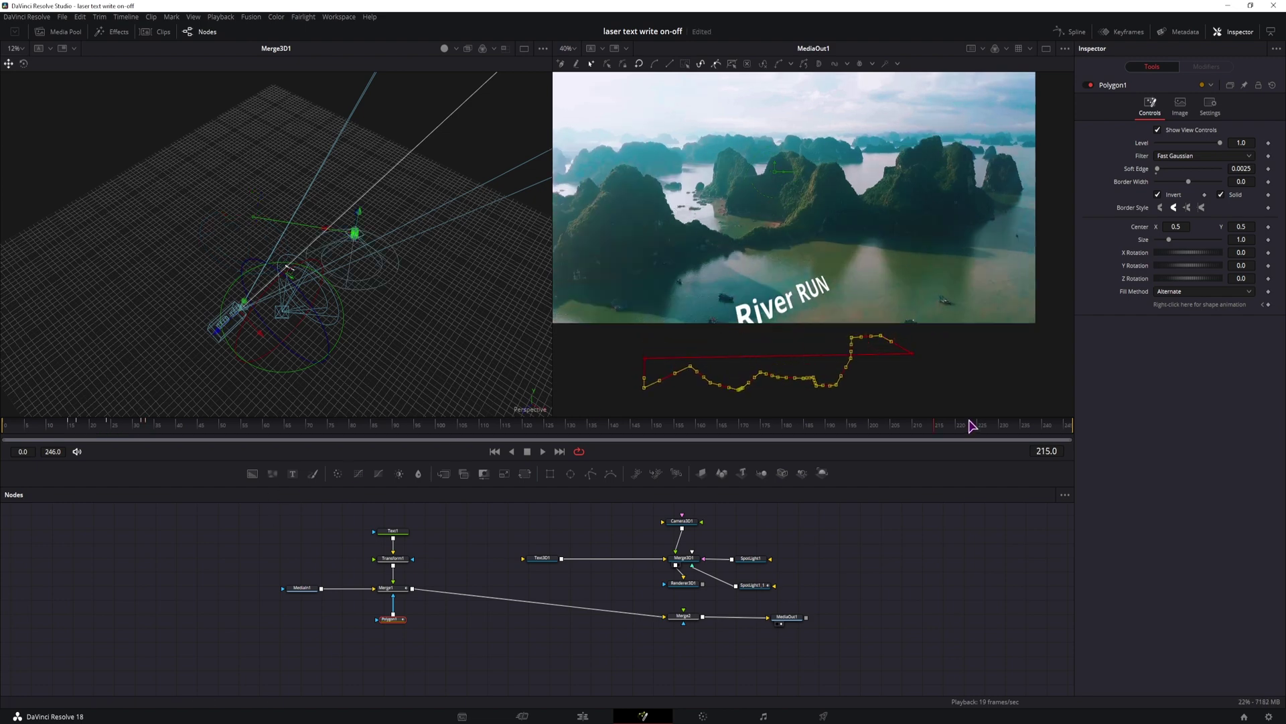
left_click_drag(976, 425, 146, 424)
Keyframe Merge1's size starting from 1.0 at frame 33, enlarge "River RUN" over the following frames, and play back the result
left_click(396, 589)
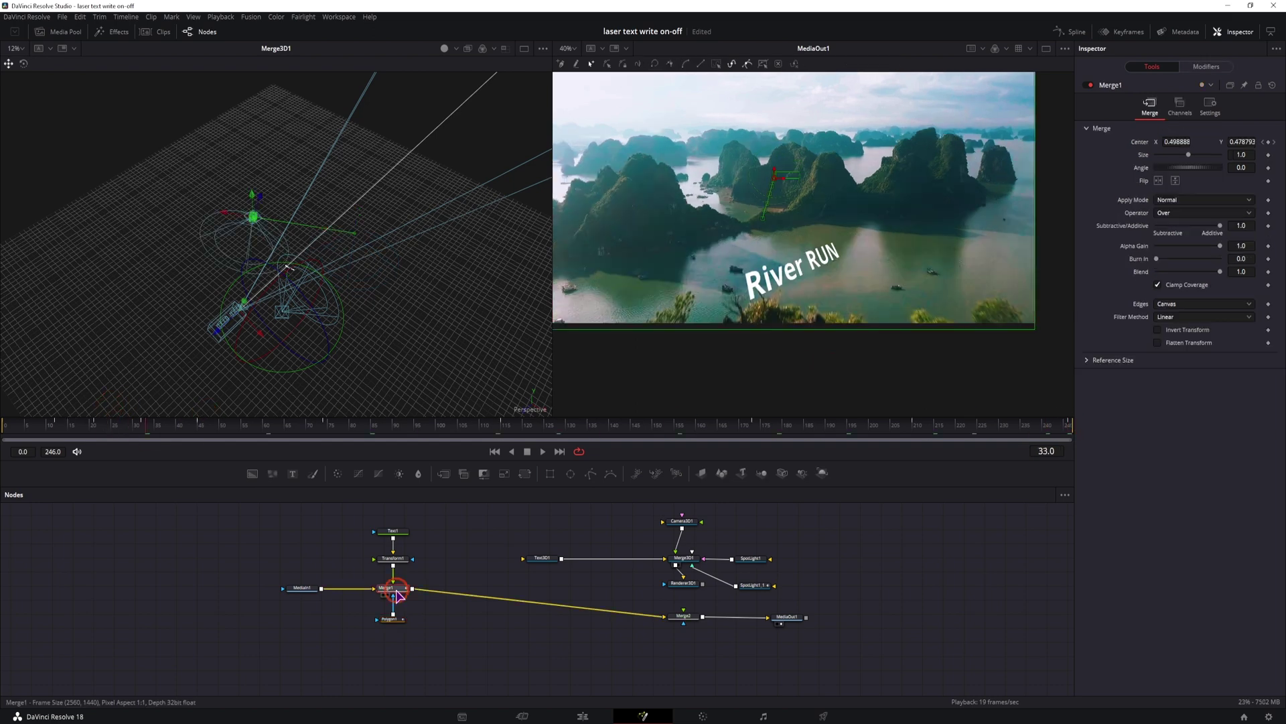
left_click(1268, 155)
left_click(197, 428)
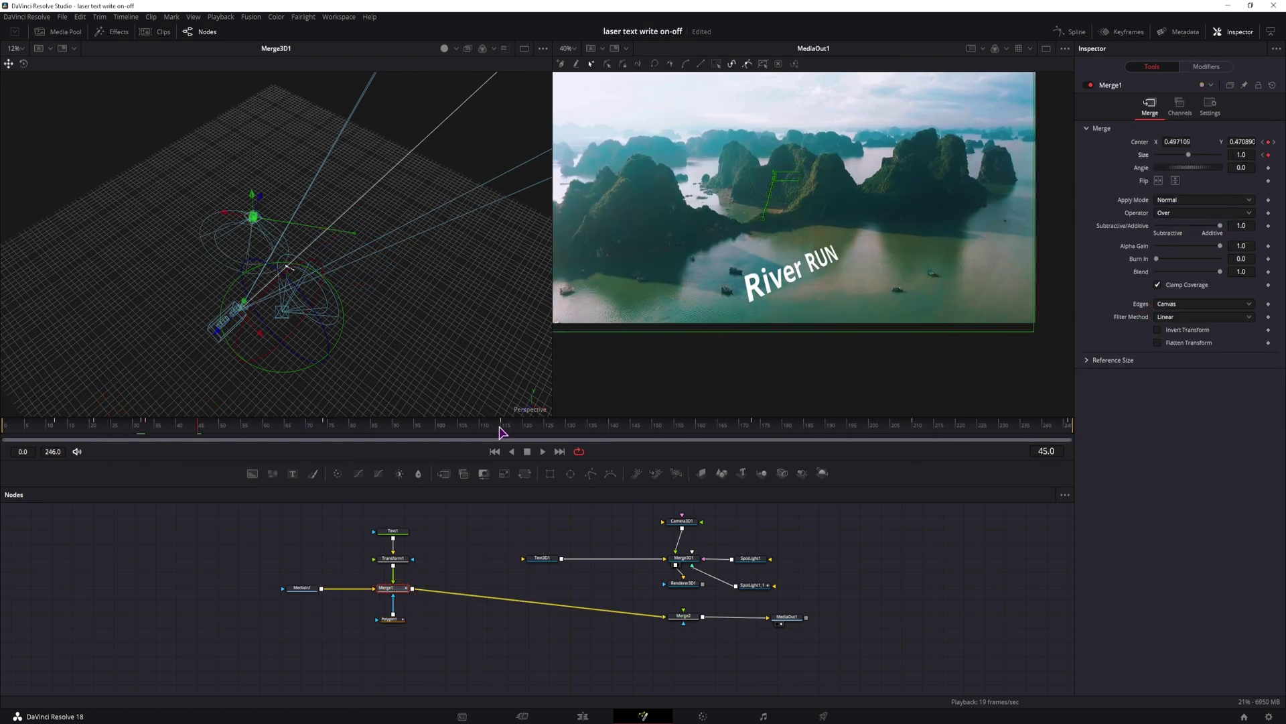
left_click(326, 427)
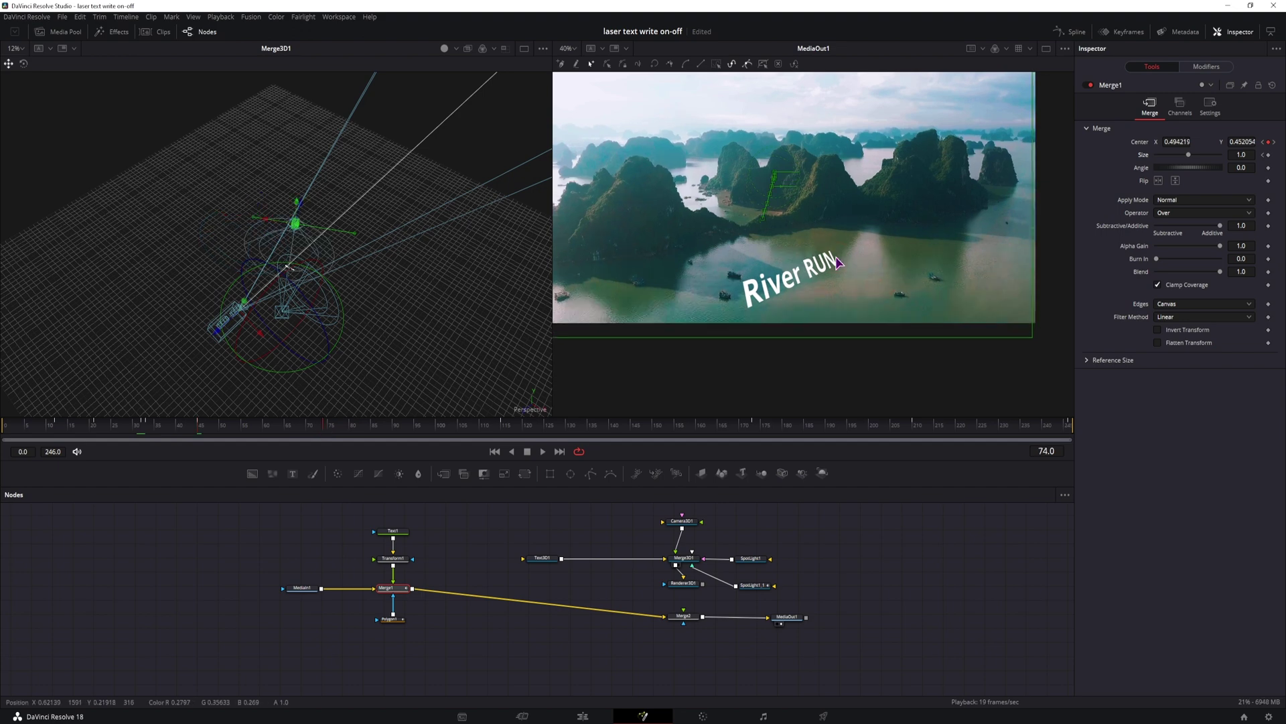
left_click_drag(1247, 154, 1254, 155)
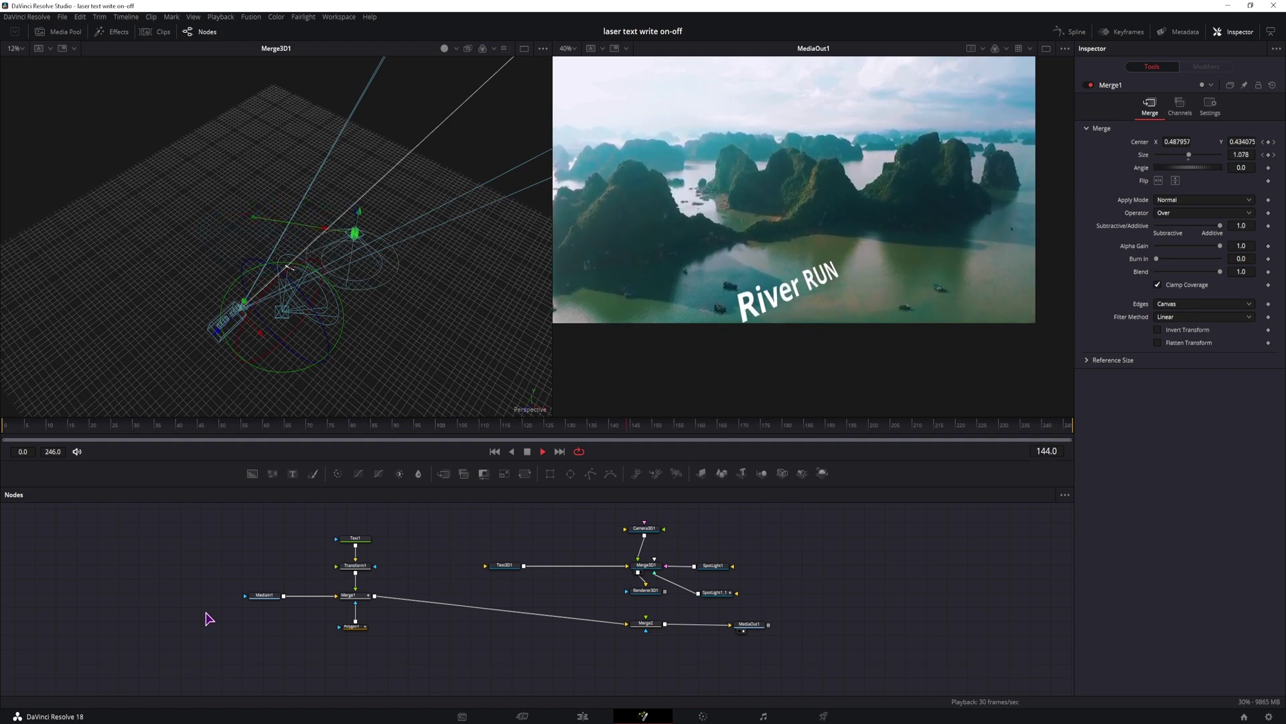
left_click(208, 615)
key("space")
Add a Bitmap mask node above Text3D1 and feed it with the output of MediaIn1
left_click(437, 551)
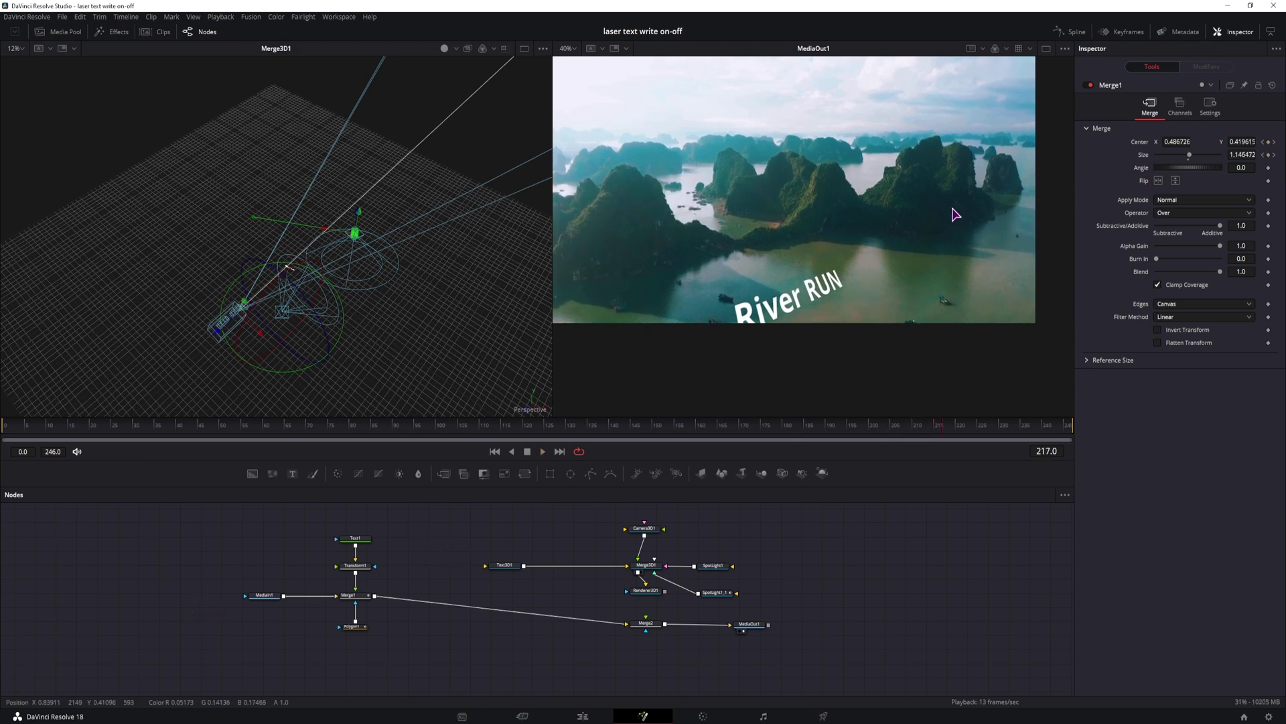
left_click(443, 566)
key("ctrl+space")
type("bitm")
left_click(590, 503)
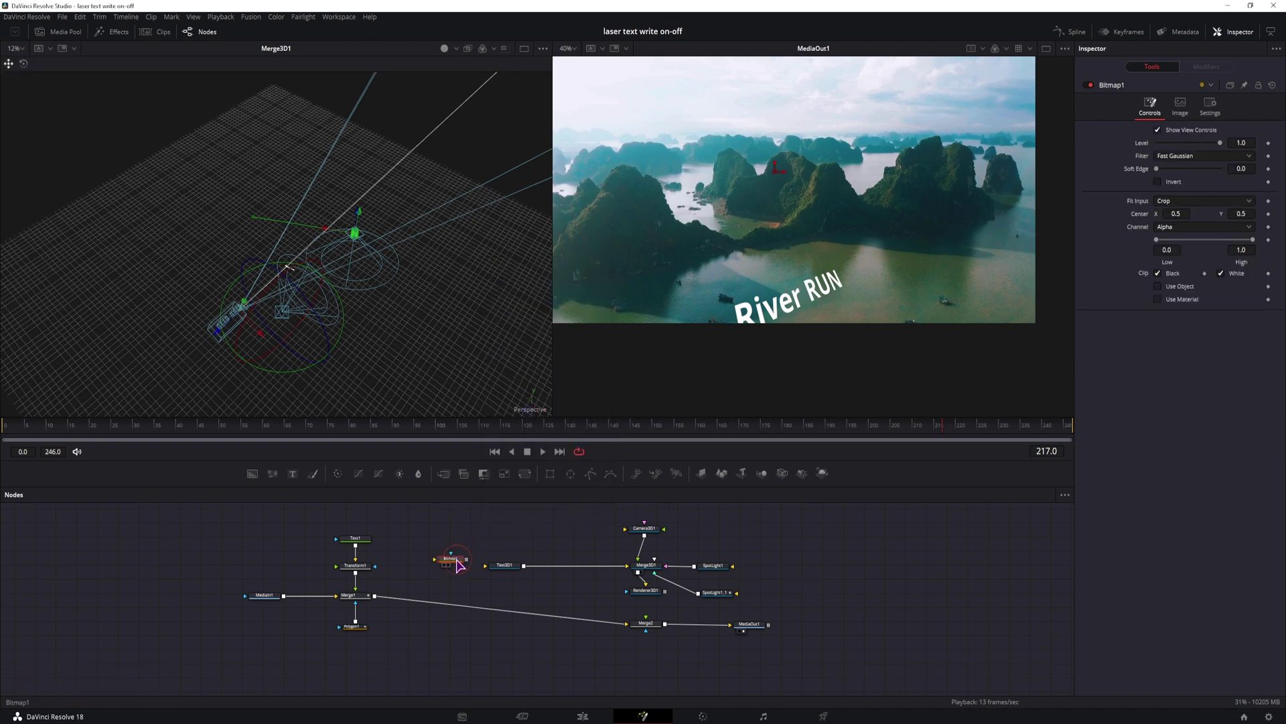
left_click_drag(451, 559, 562, 539)
left_click_drag(284, 595, 544, 536)
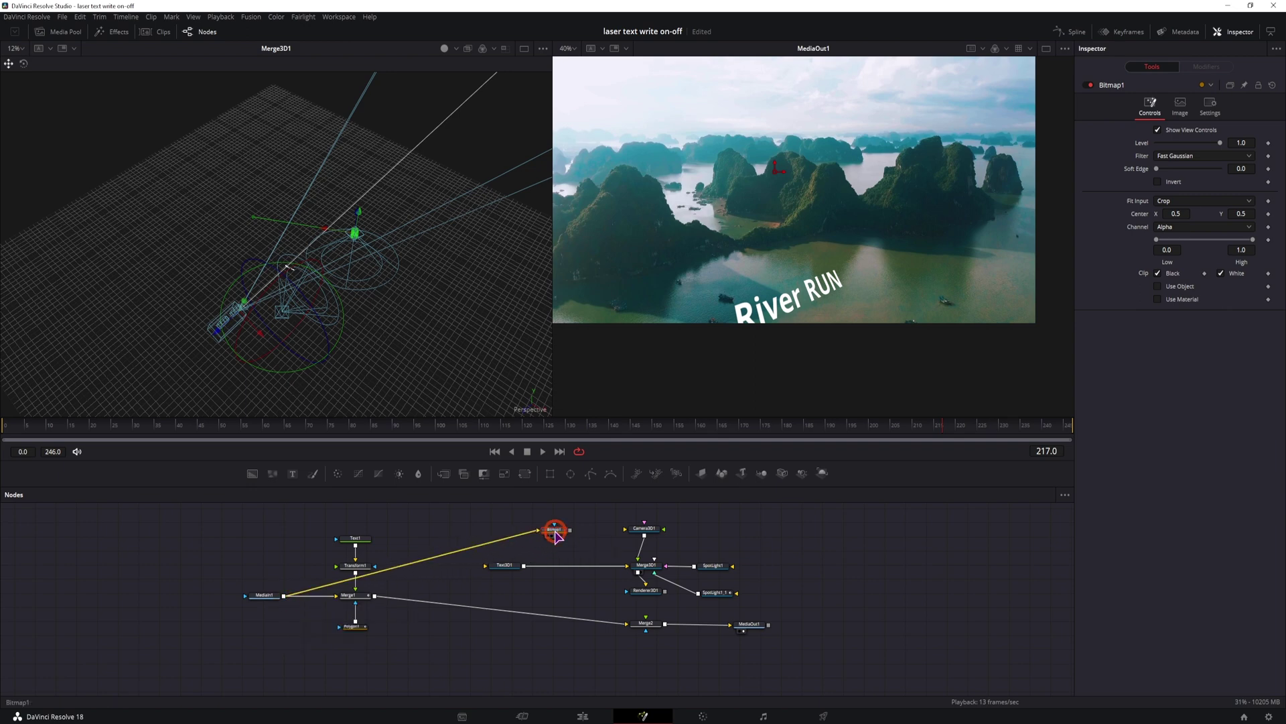
View Bitmap1, set its channel to Red, and raise the low threshold above 0.45 to separate the sky from the hills
key("1")
left_click(1139, 228)
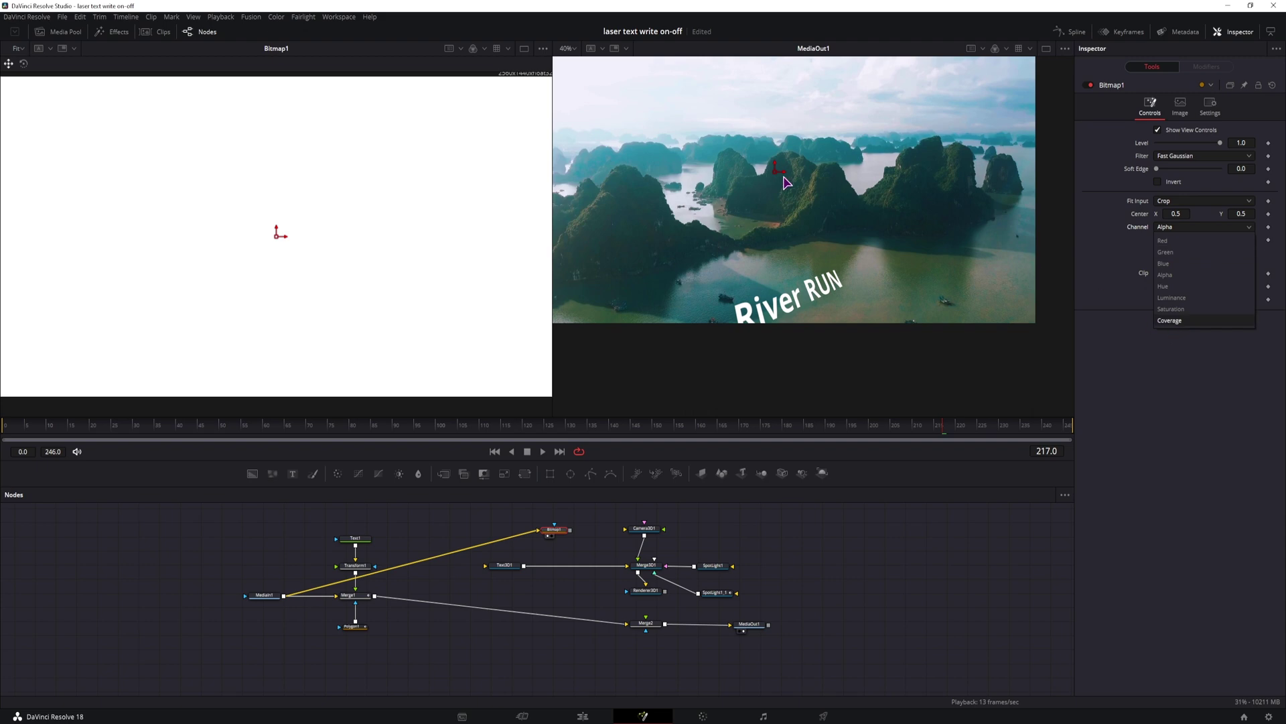
left_click(1163, 240)
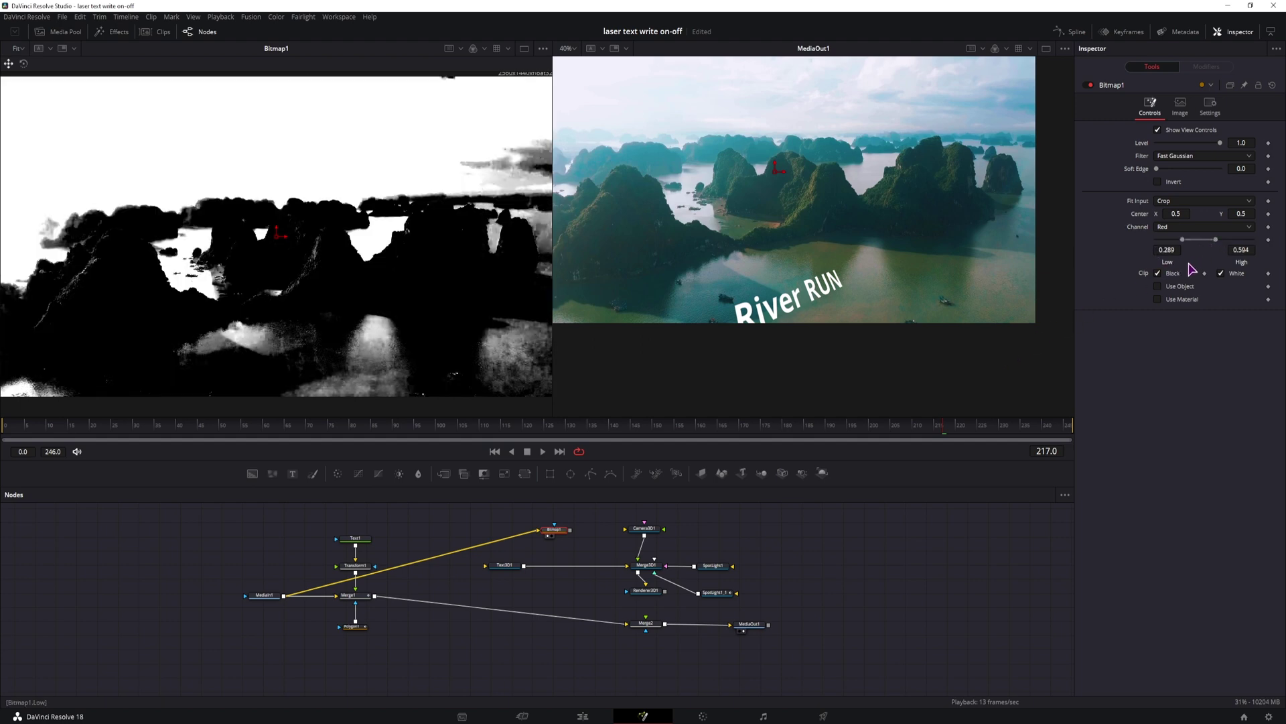
left_click_drag(1183, 239, 1197, 240)
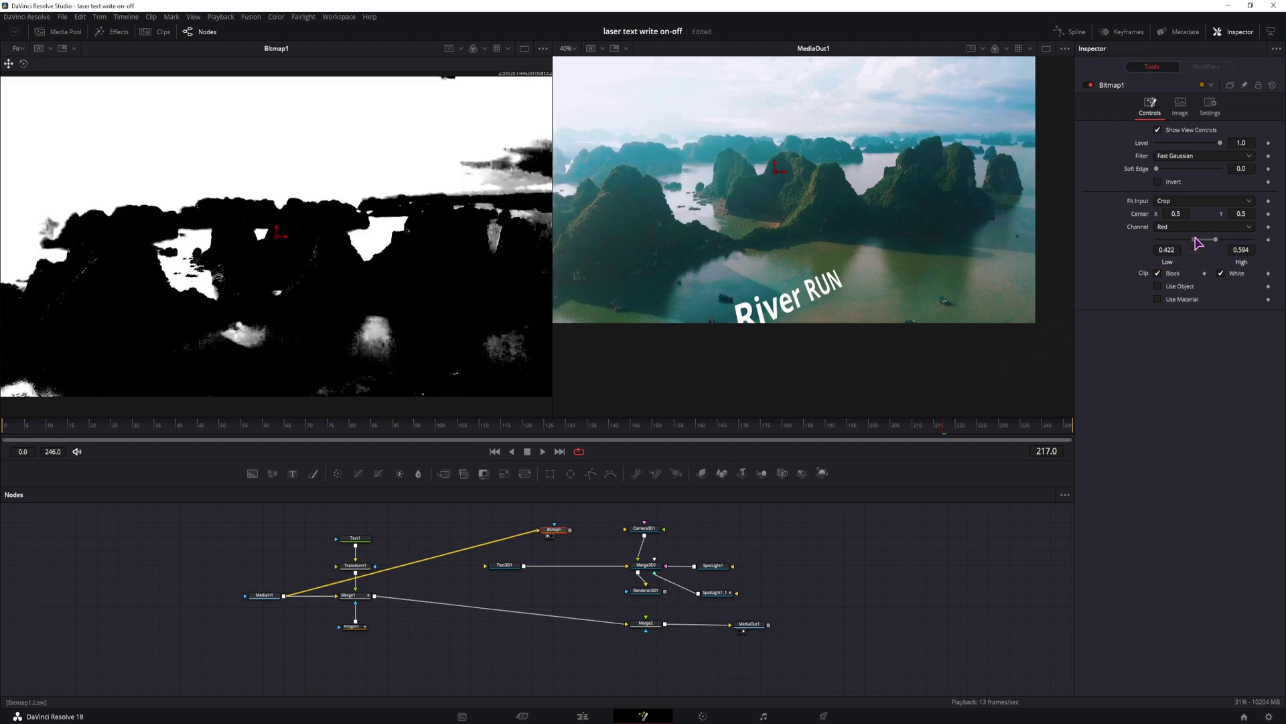
left_click(1158, 182)
left_click(1159, 182)
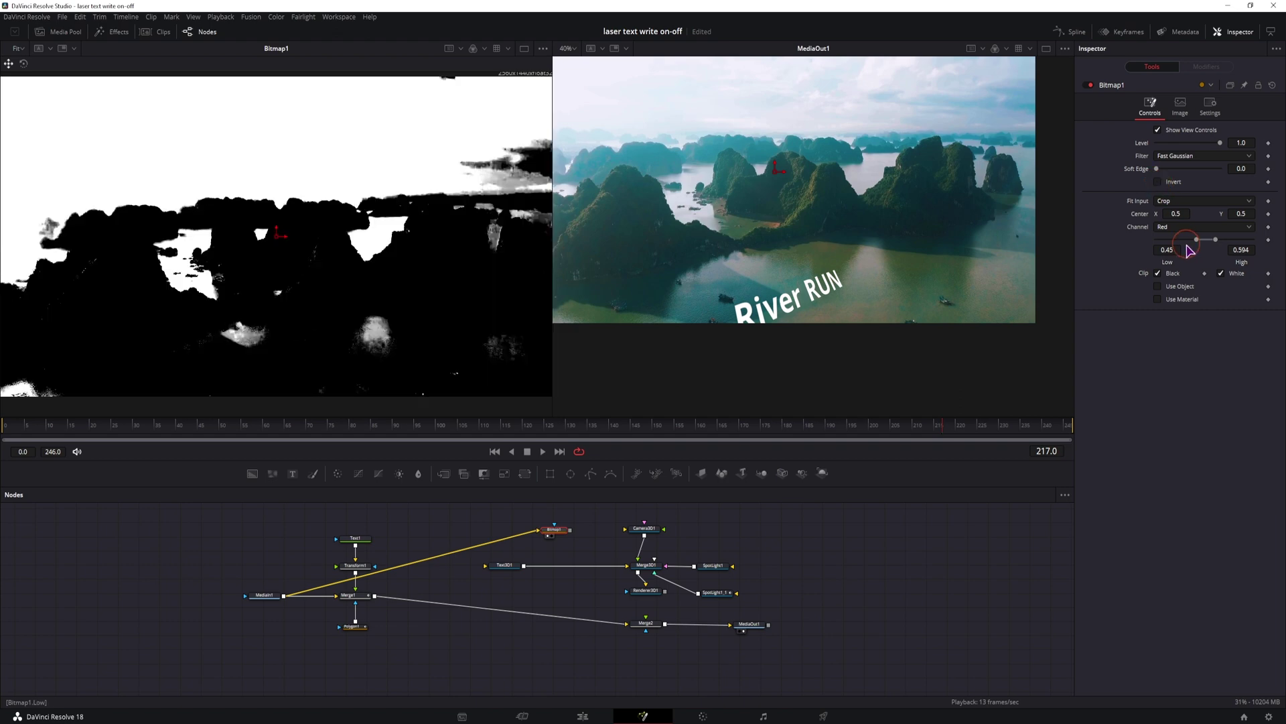
left_click_drag(1198, 240, 1204, 239)
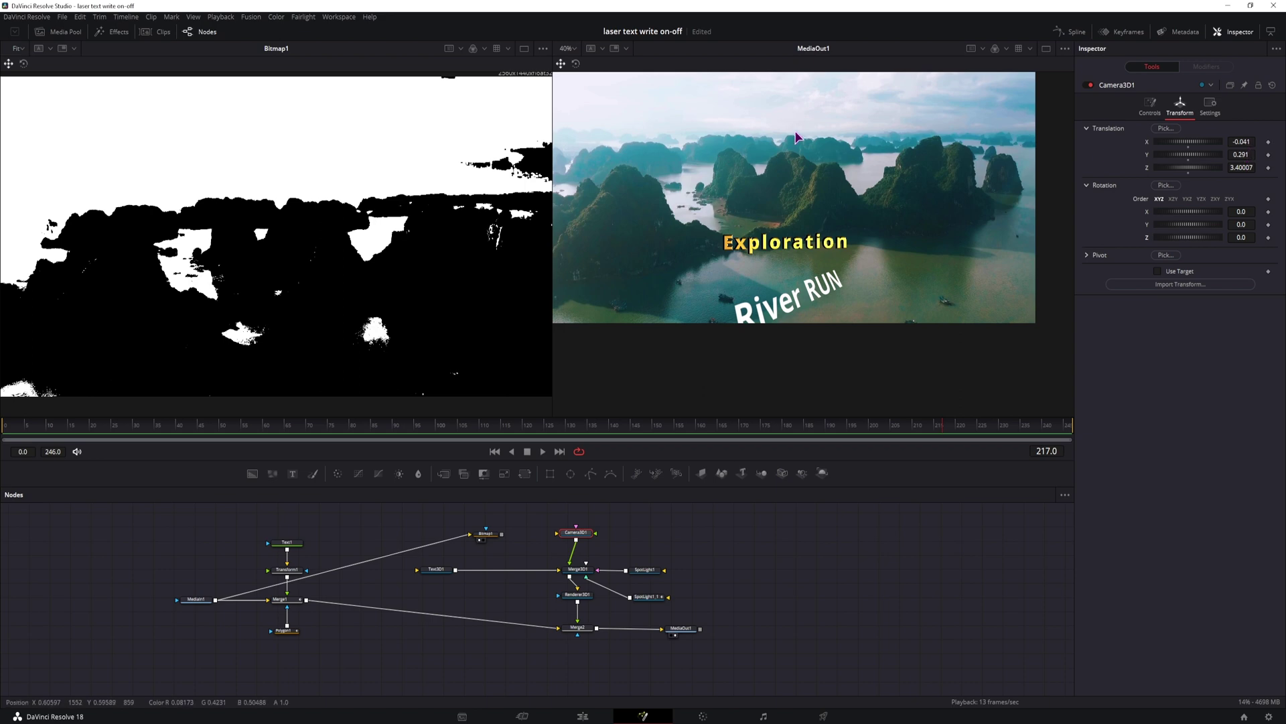
Keyframe Camera3D1's translation from frame 37 to Y -0.226 and Z 3.85007 so "Exploration" rises above the hills, and play it back
left_click(81, 431)
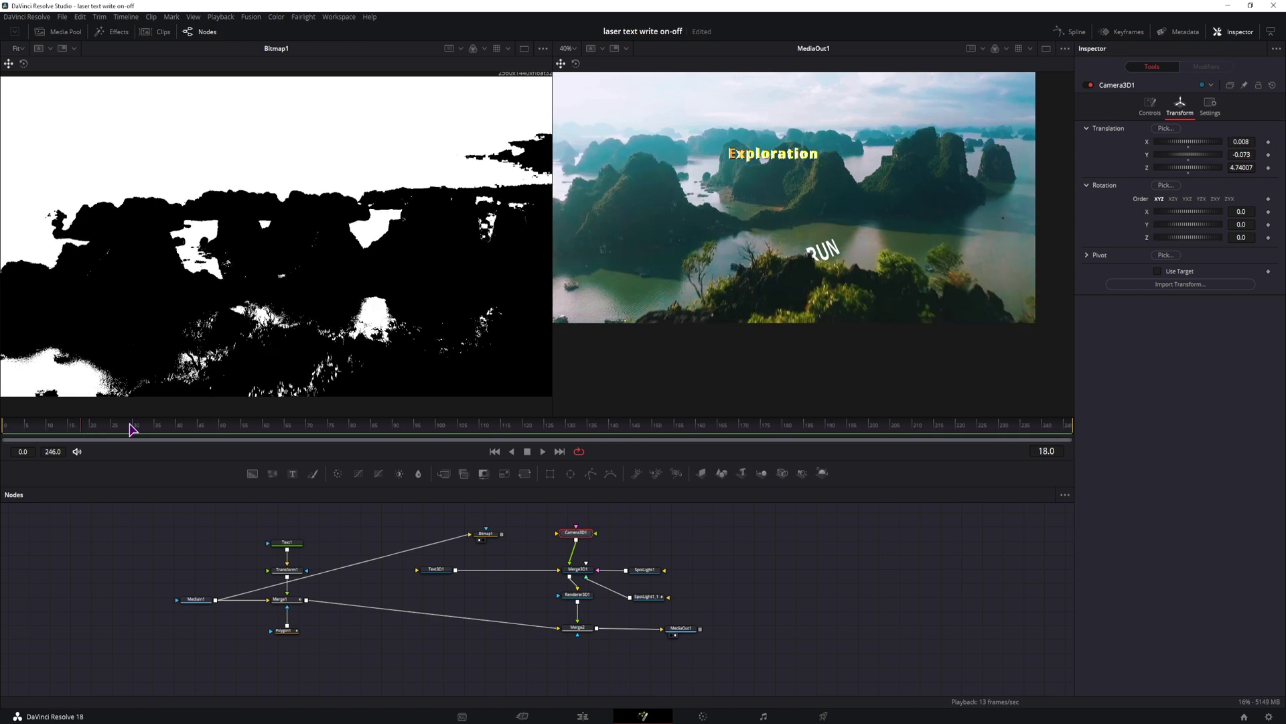
left_click_drag(94, 432, 163, 431)
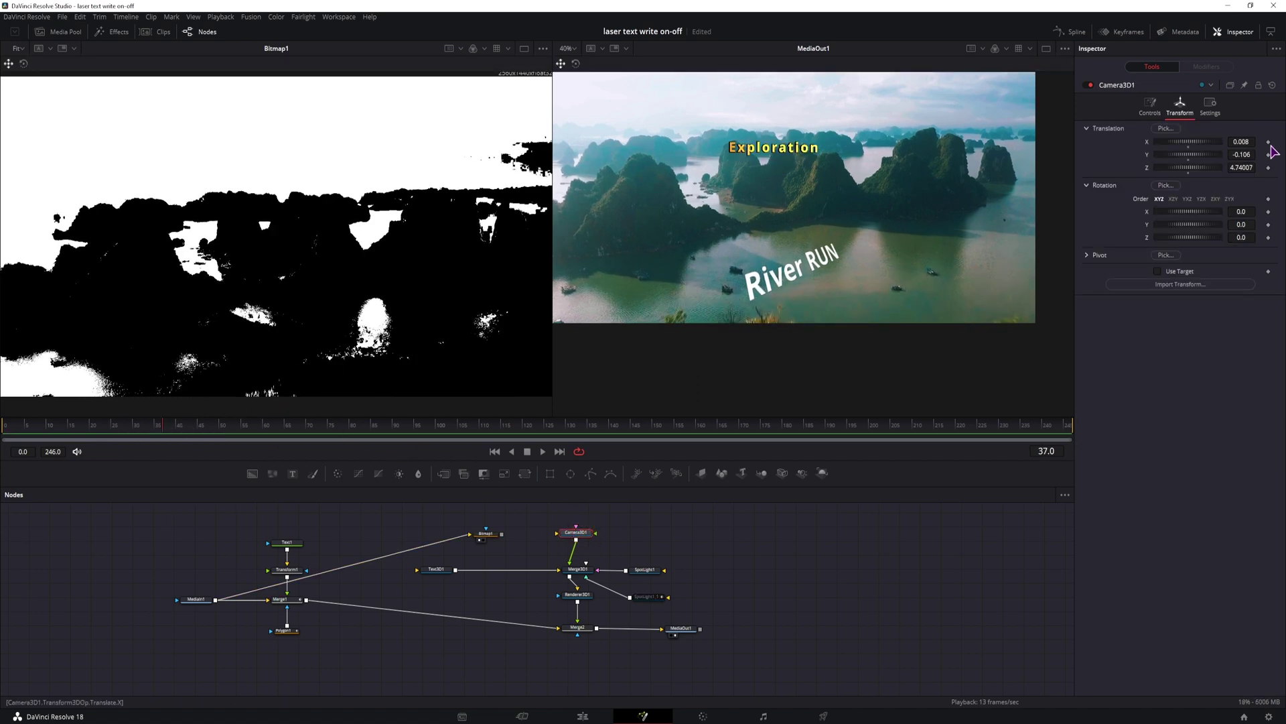
left_click(1268, 155)
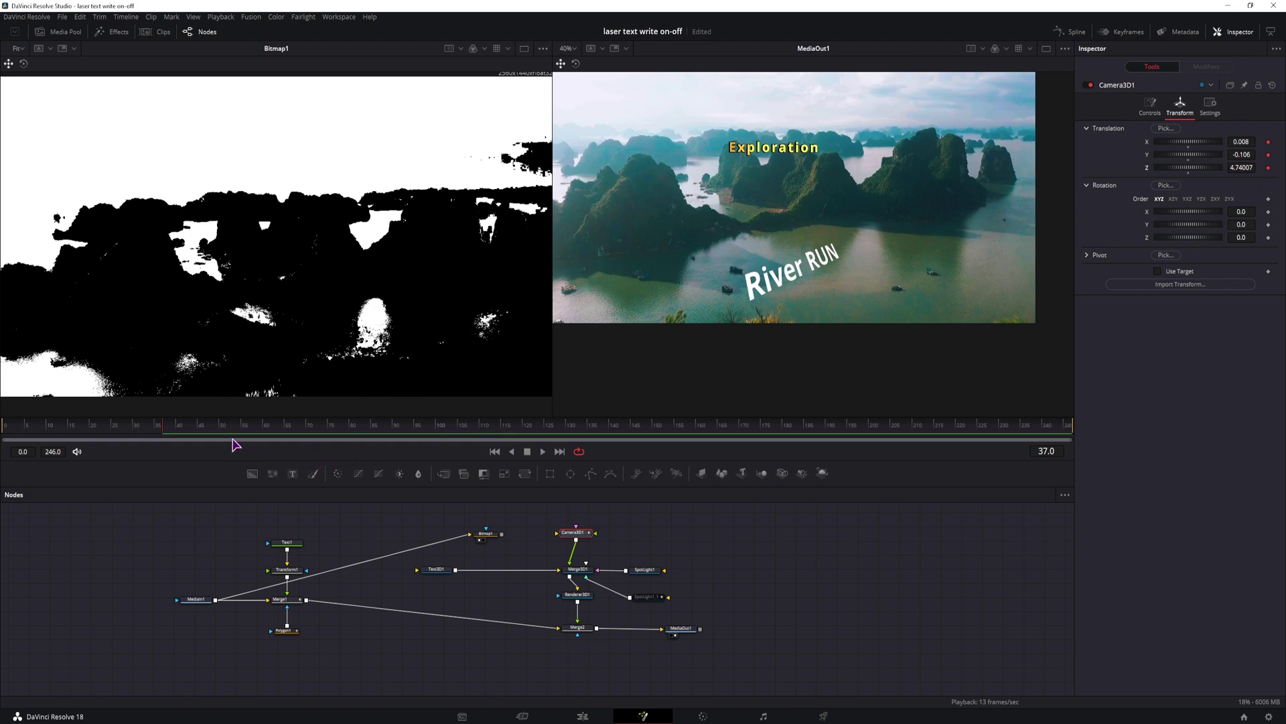
key("space")
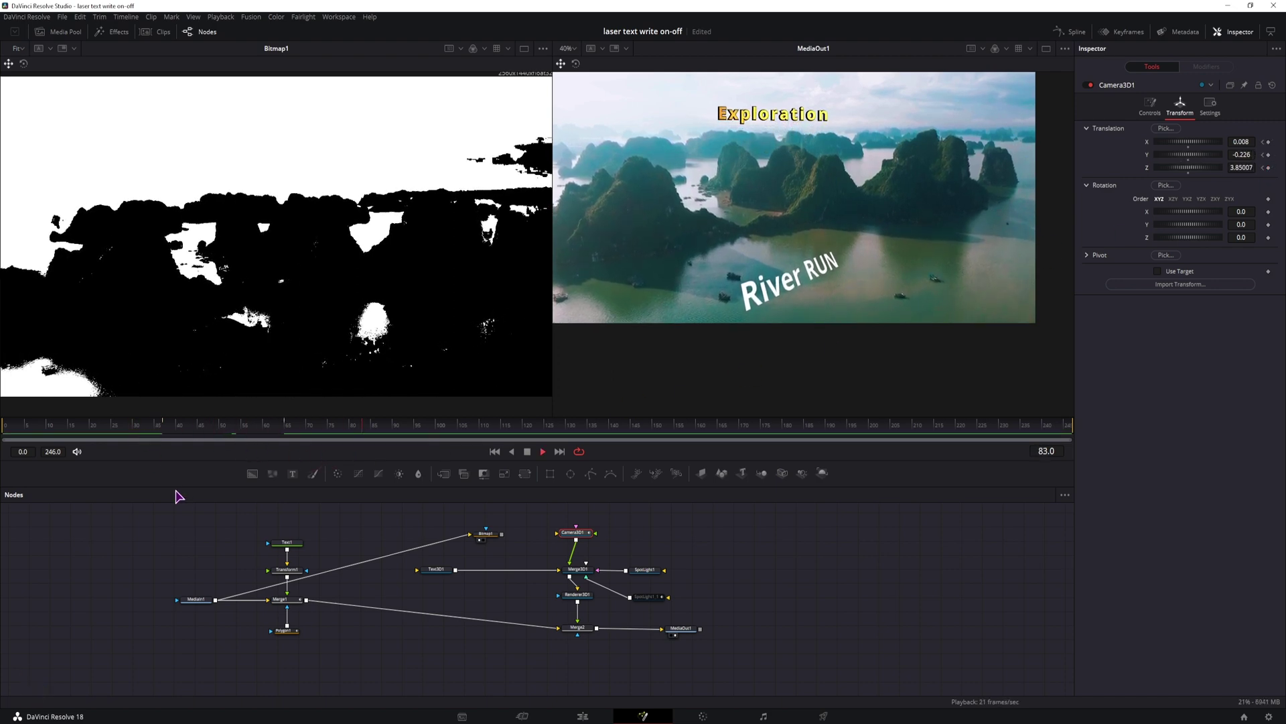
key("space")
Connect Bitmap1 to Renderer3D1 as its mask and play back from about frame 39 to check "Exploration" behind the hills
left_click(508, 595)
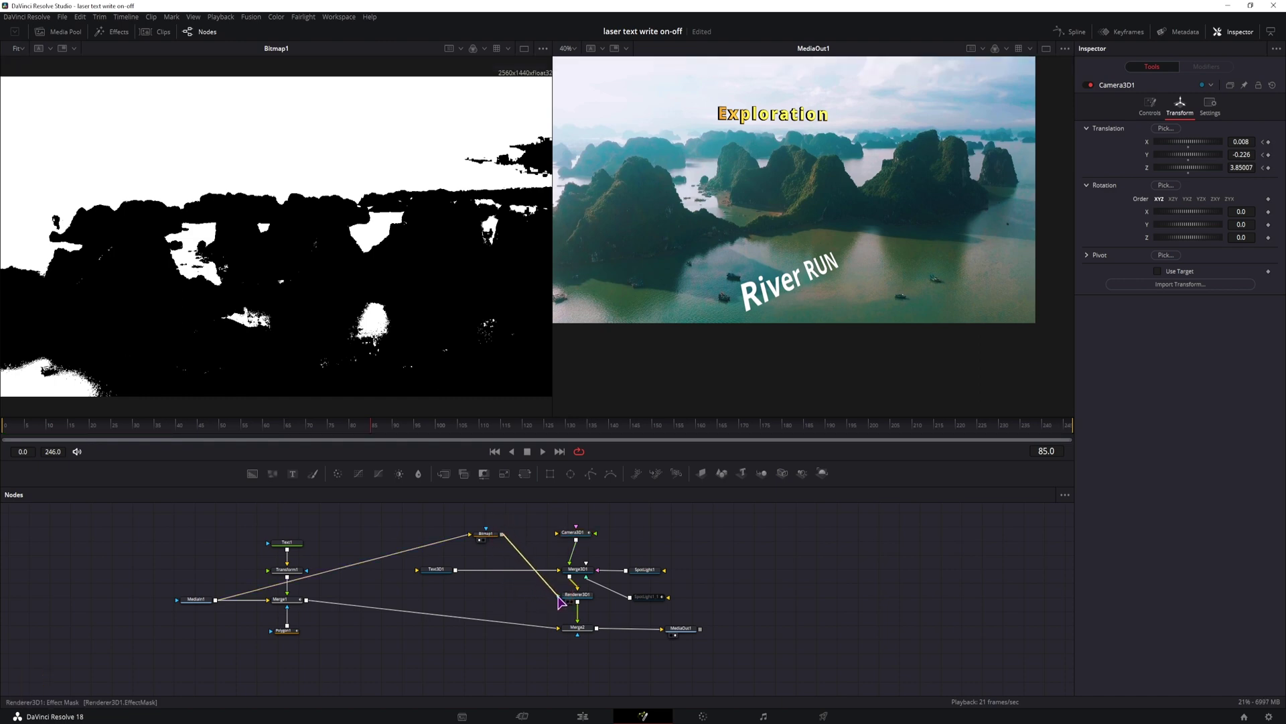
left_click(170, 432)
key("space")
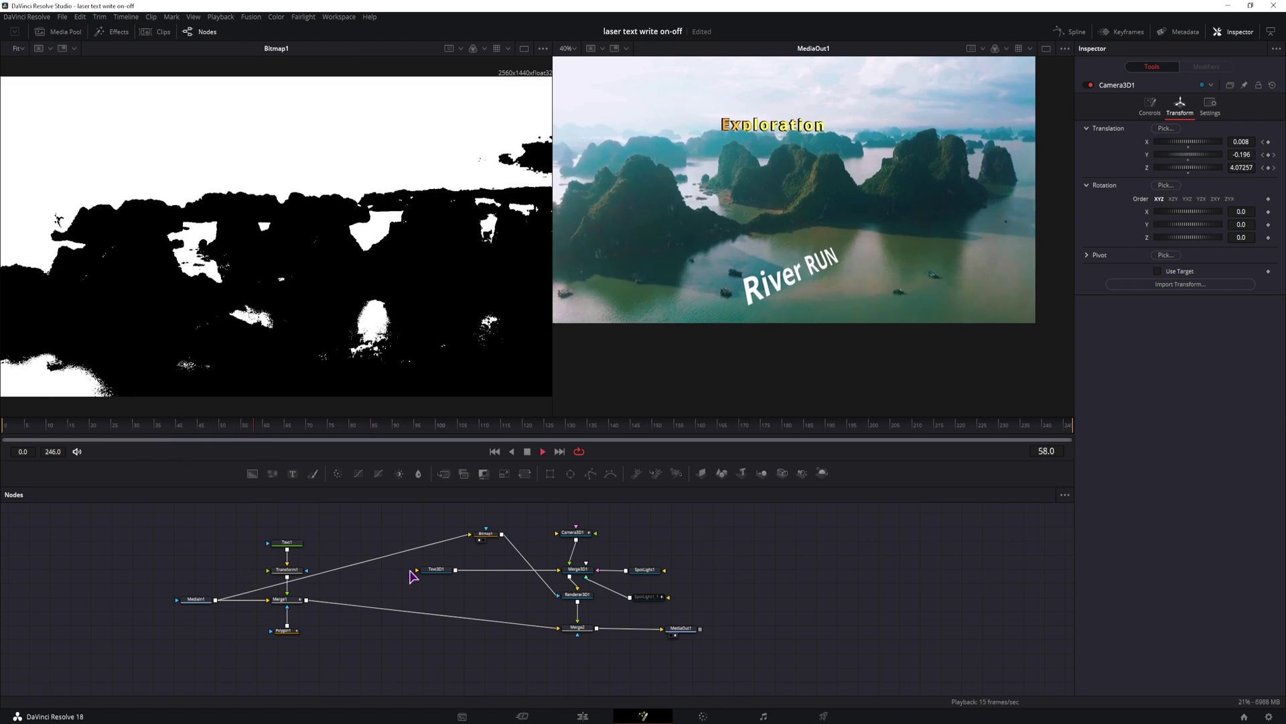
key("space")
Enable SpotLight1_1, view Merge3D1, and adjust the light's position keyframes at frames 46 and 112 to sweep across the text
left_click(644, 596)
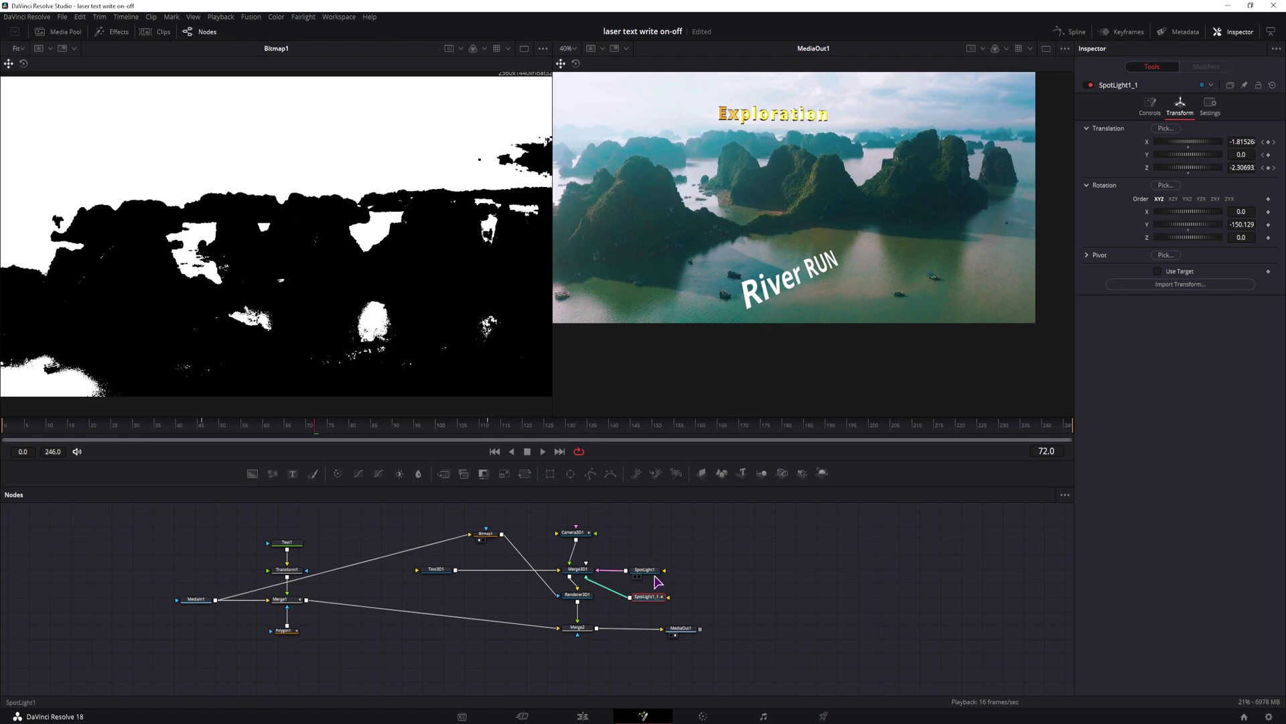
left_click(574, 575)
left_click(203, 433)
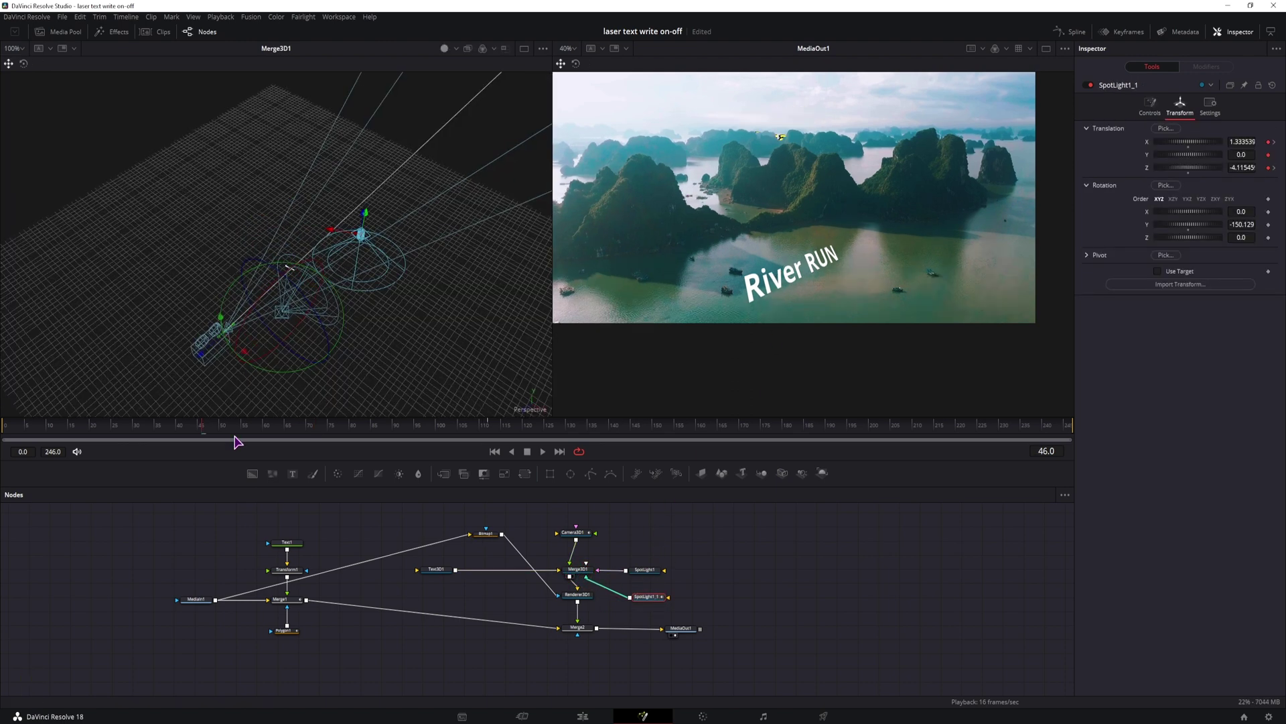
left_click(492, 428)
left_click(379, 236)
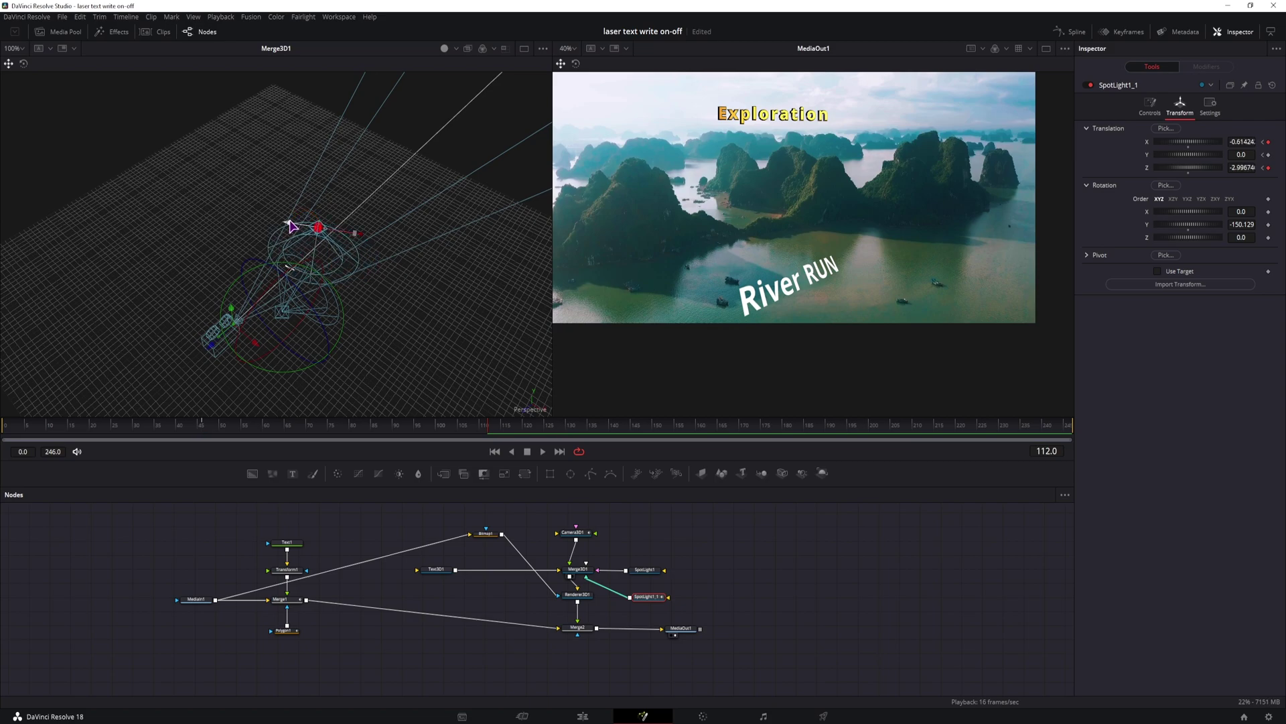
left_click(195, 425)
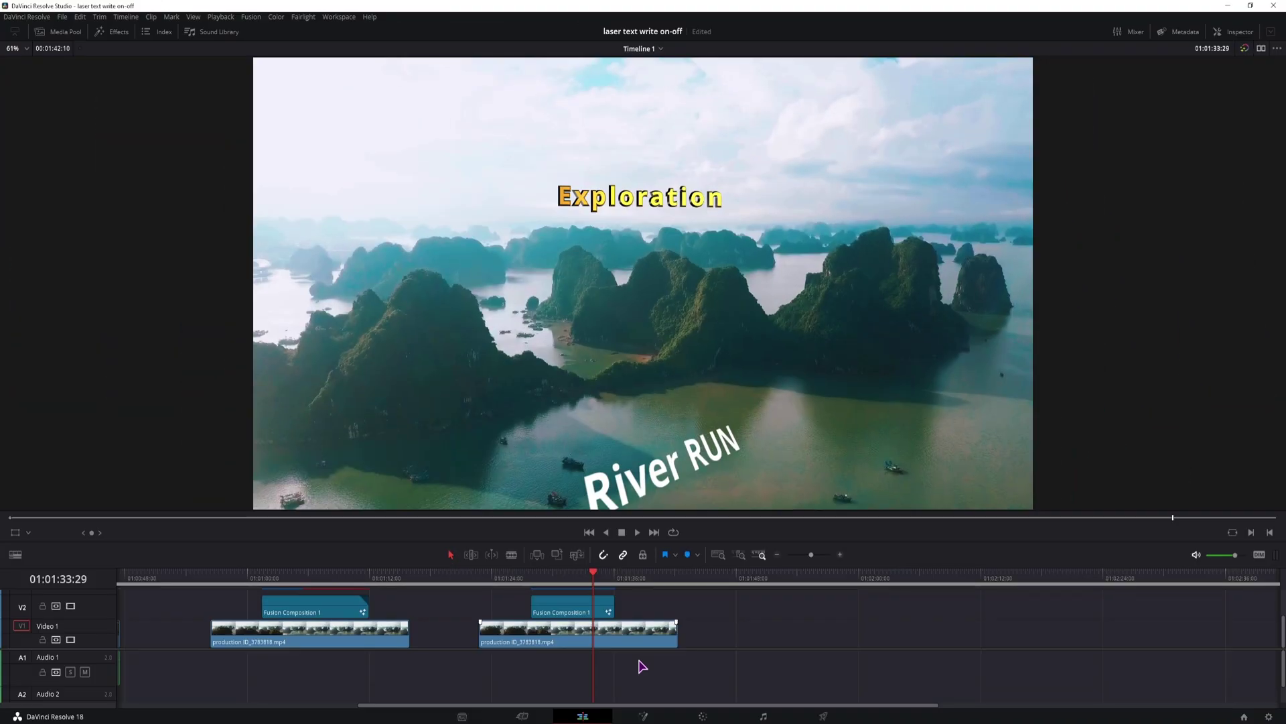
Combine the second footage clip and the Fusion composition above it into a new compound clip
left_click_drag(632, 670, 534, 607)
right_click(536, 637)
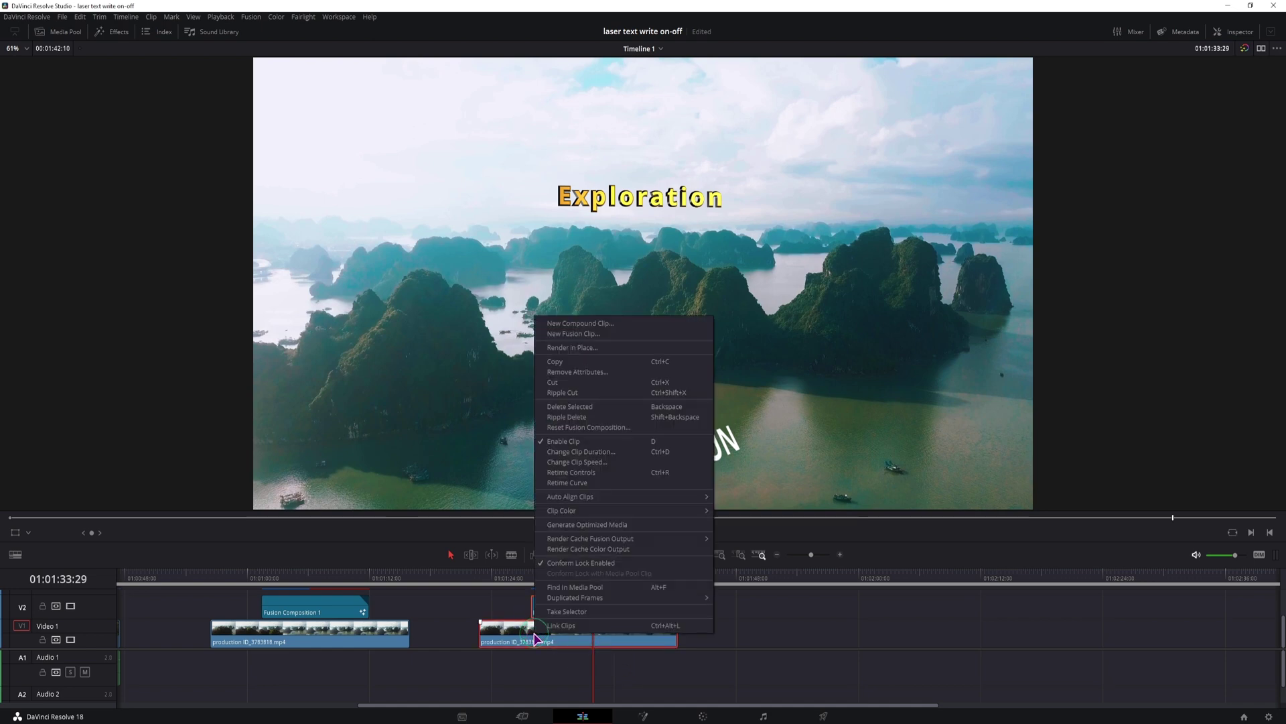
left_click(598, 324)
left_click(711, 396)
Play the compound clip from its start, show its retime controls, and add a speed point at 01:01:24:03
left_click(480, 575)
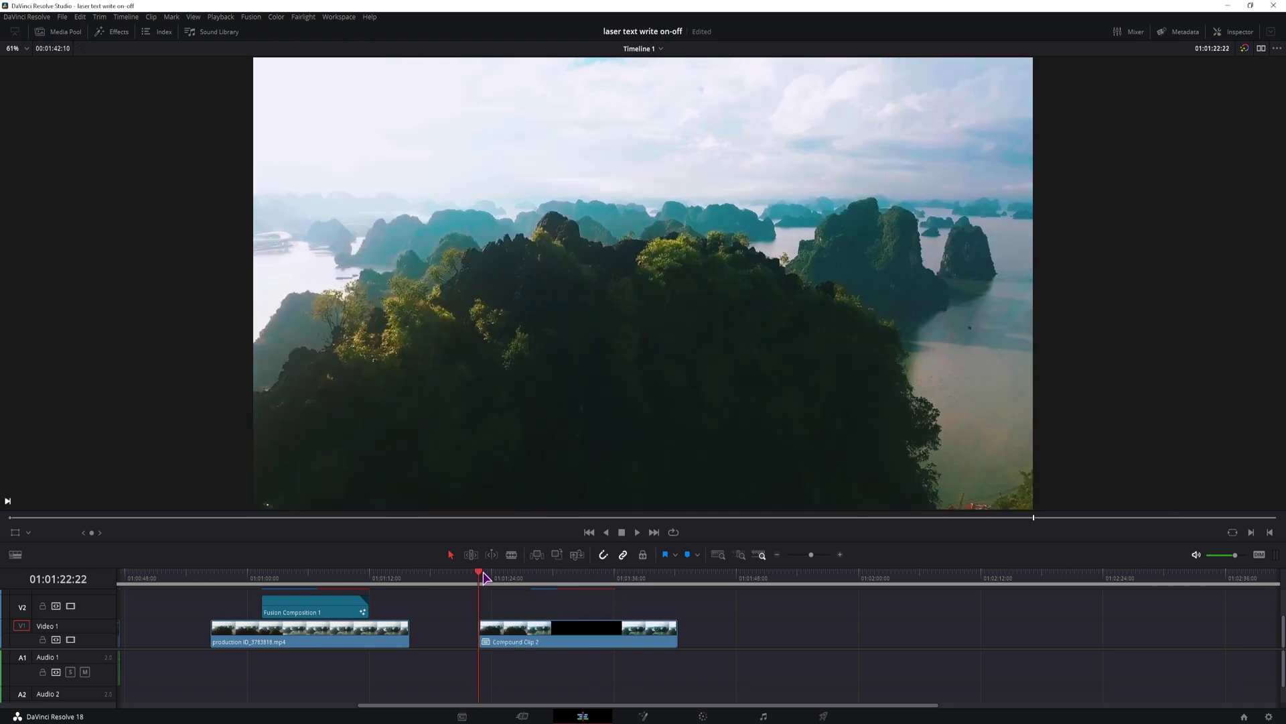
key("space")
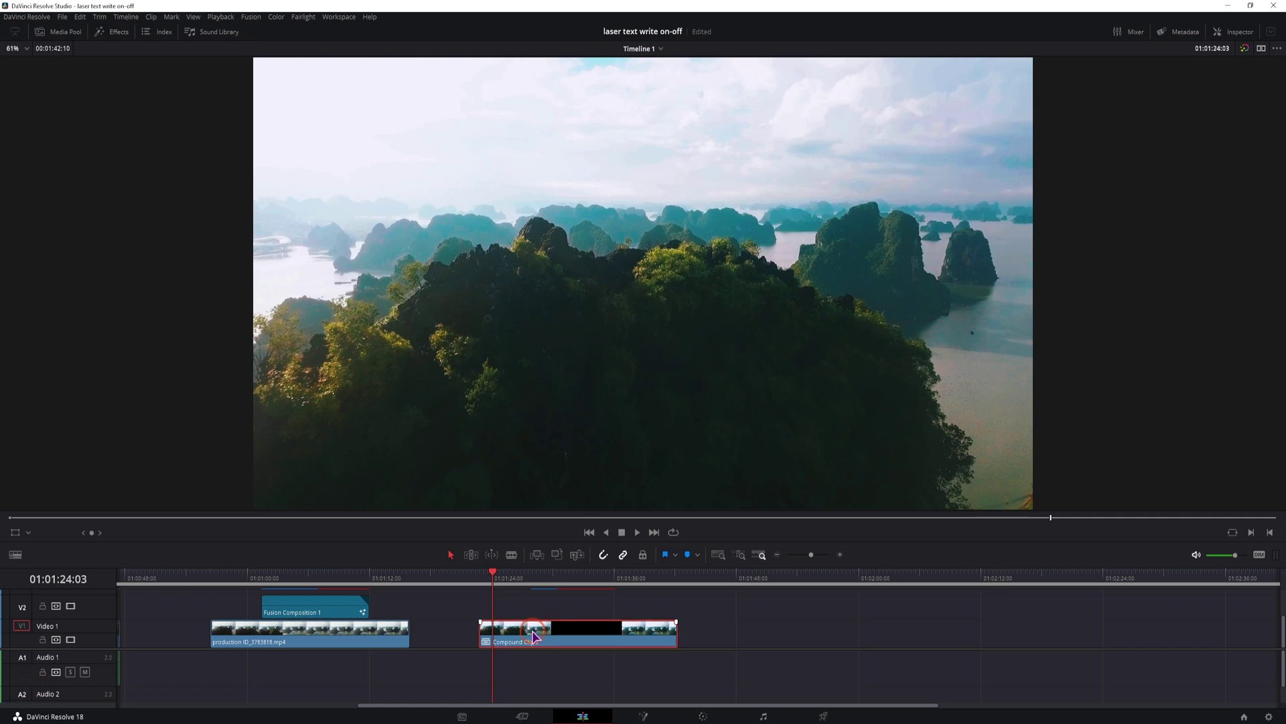
key("ctrl")
key("ctrl+r")
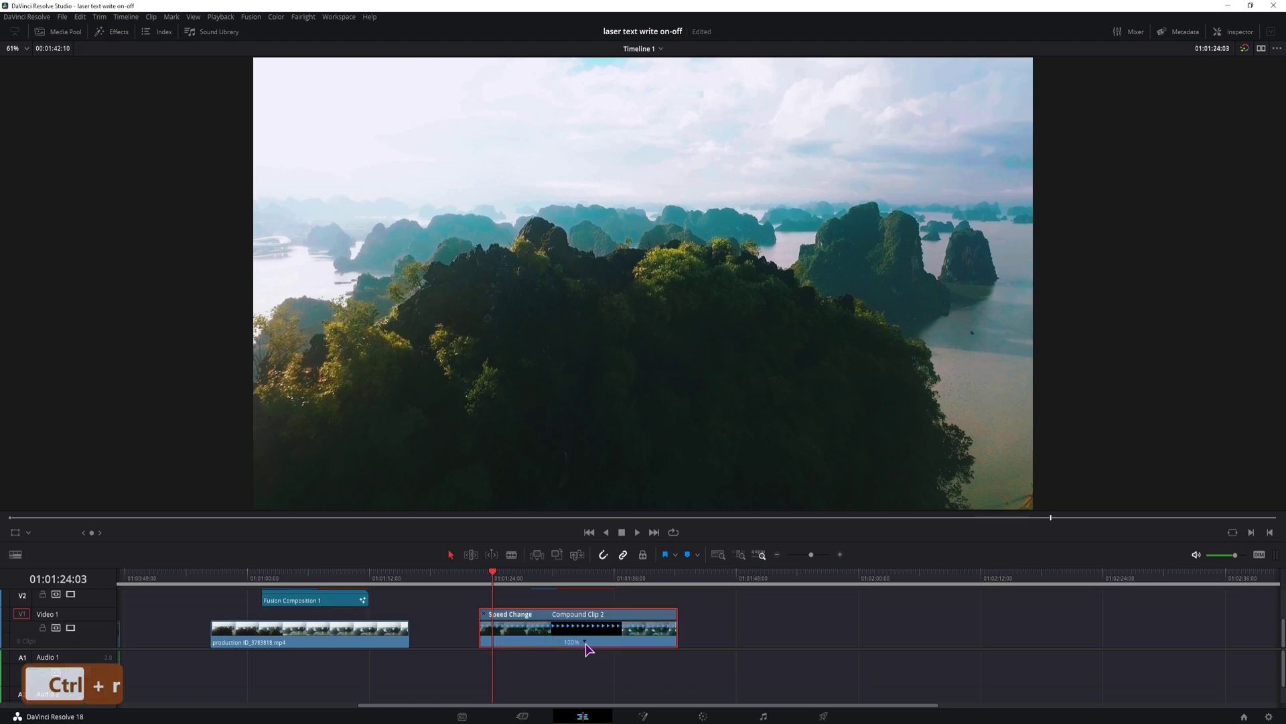
left_click(587, 644)
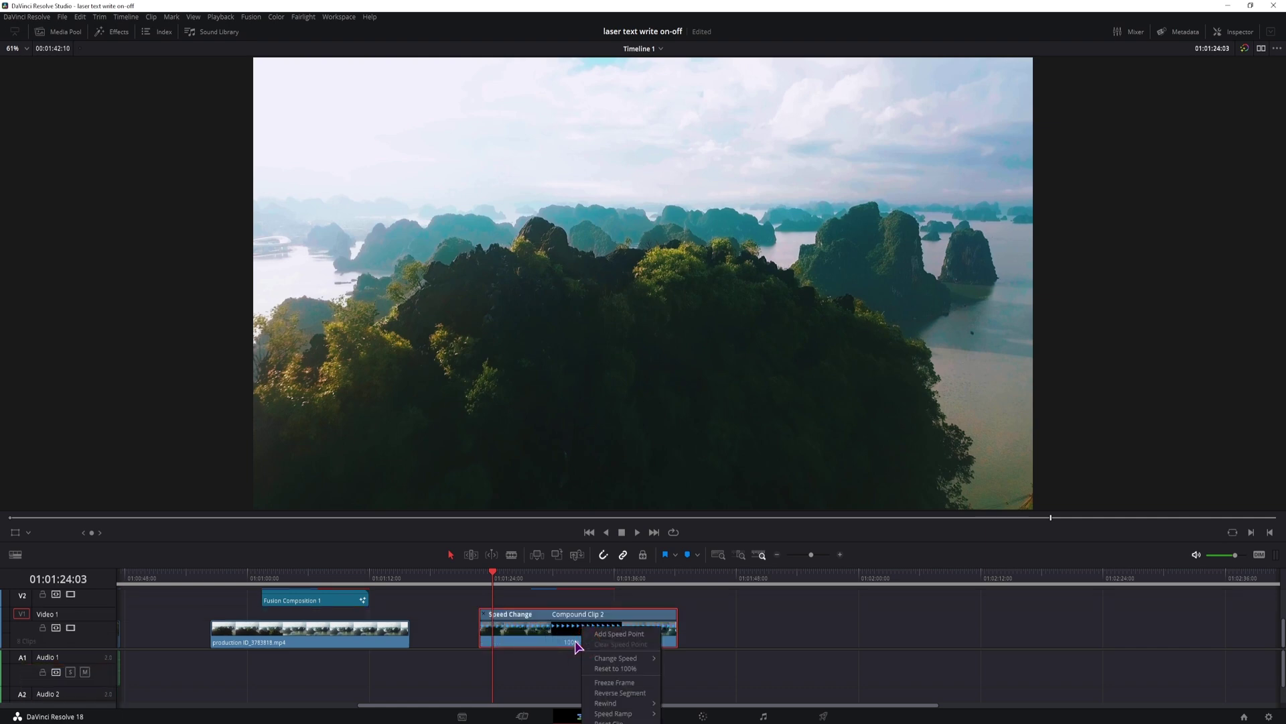
left_click(611, 634)
Add a second speed point to the compound clip at 01:01:27:24, before the titles appear
left_click_drag(494, 575, 531, 581)
left_click(591, 645)
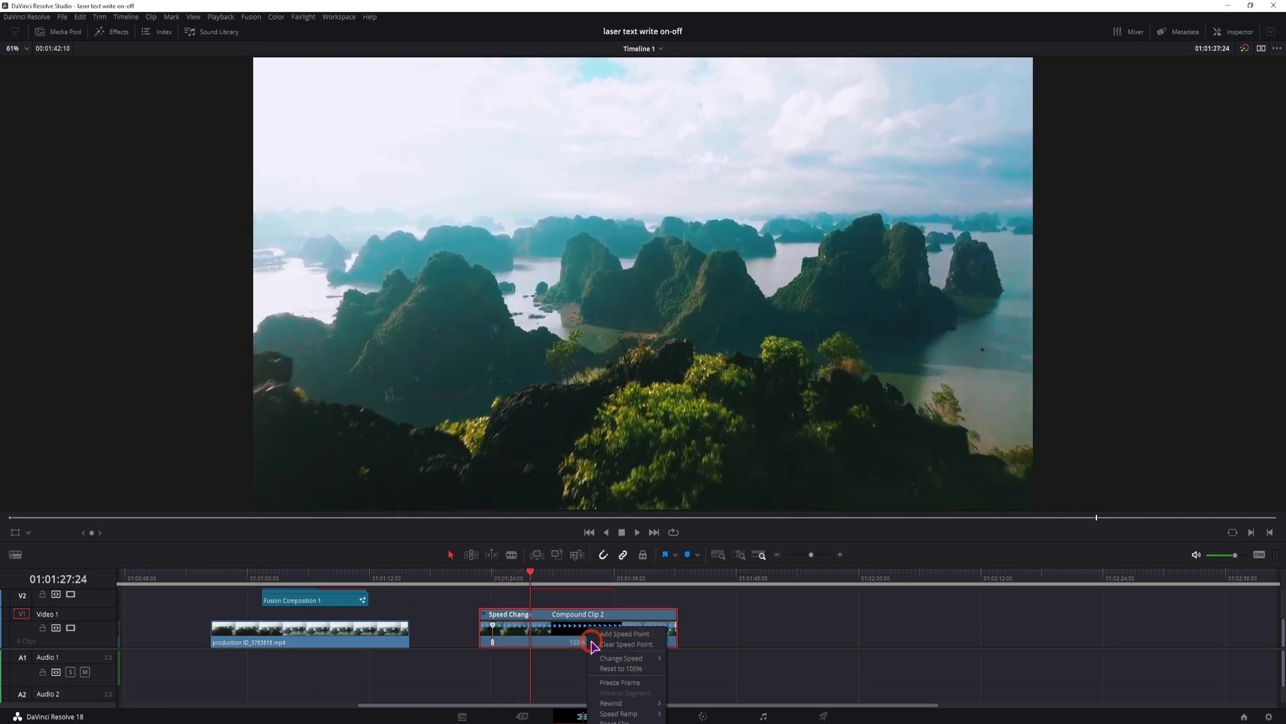
left_click(624, 634)
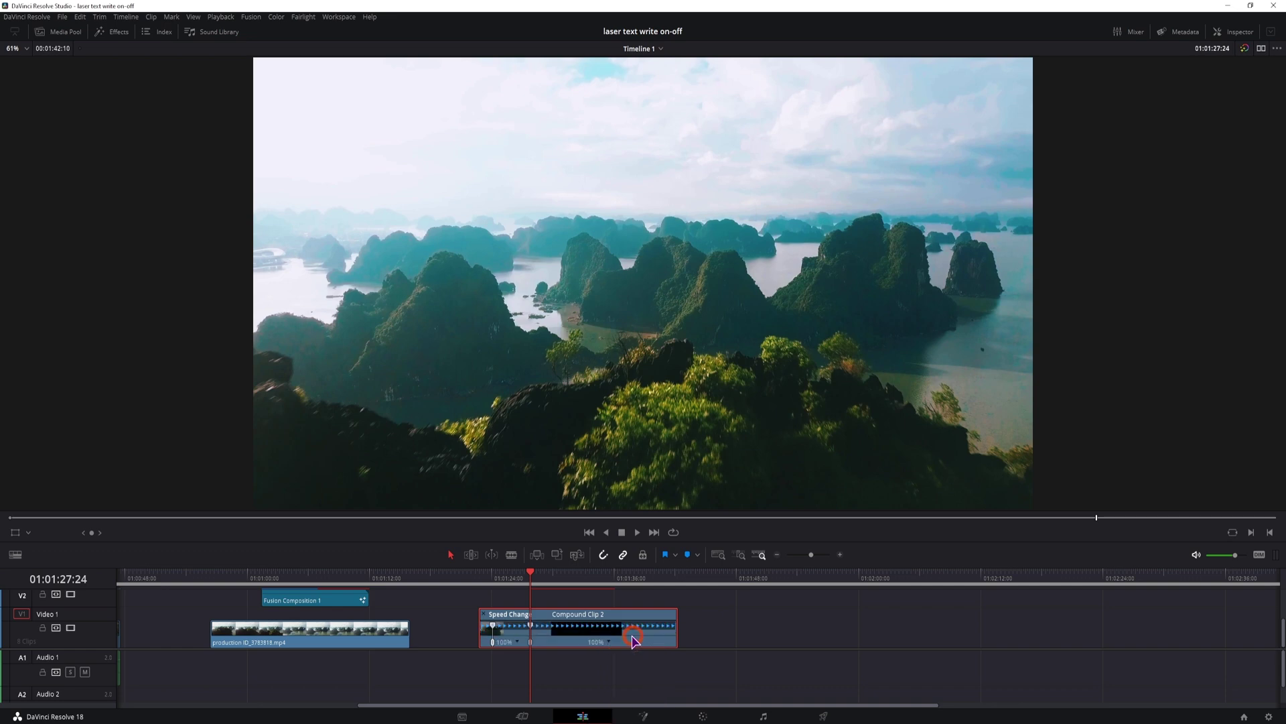
Set the compound clip's segment between the two speed points to 200% speed and play it back from the start
left_click(518, 645)
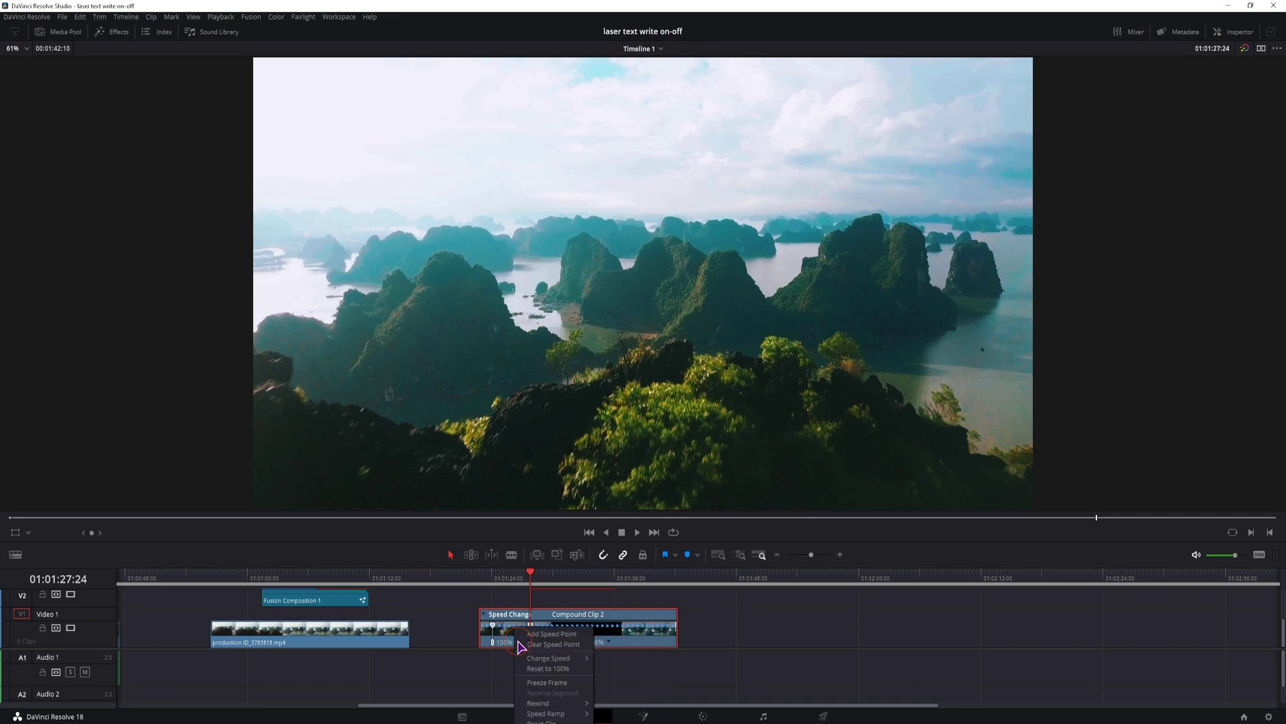
mouse_move(543, 661)
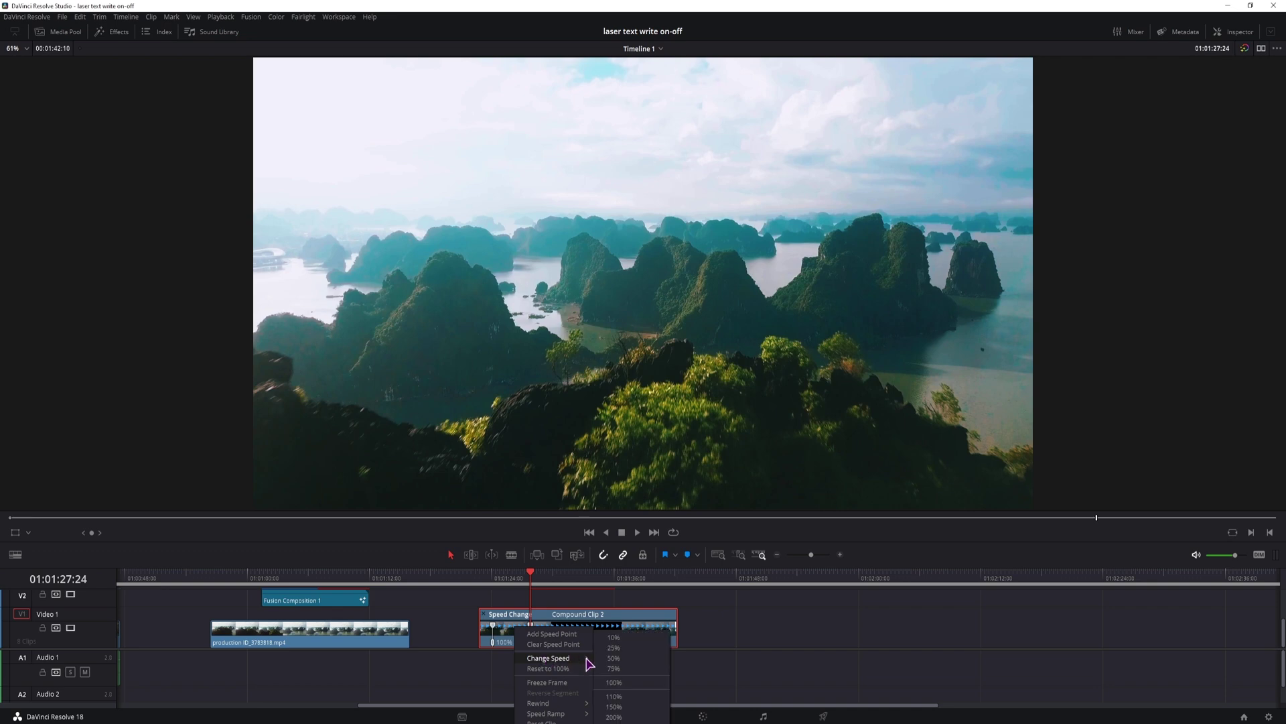
left_click(620, 719)
left_click(481, 580)
key("space")
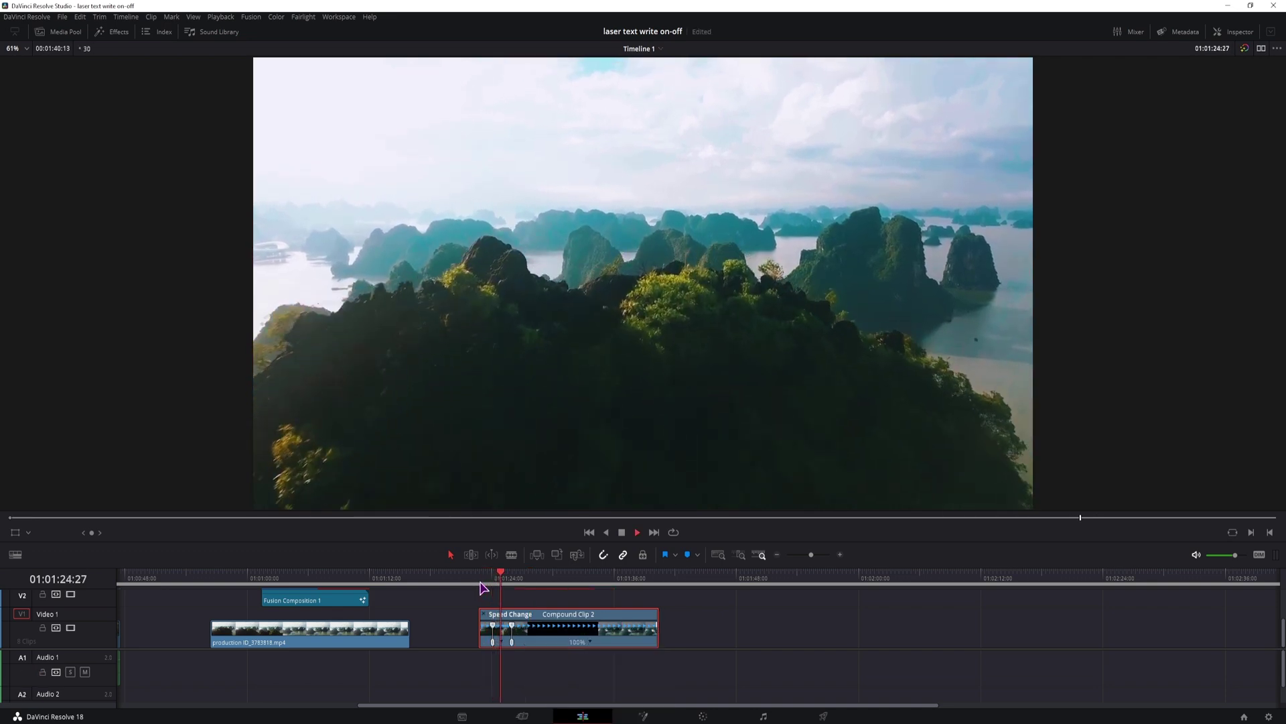
key("space")
Raise the speed of the segment between the two speed points further and play the compound clip from its start
left_click(503, 643)
mouse_move(551, 662)
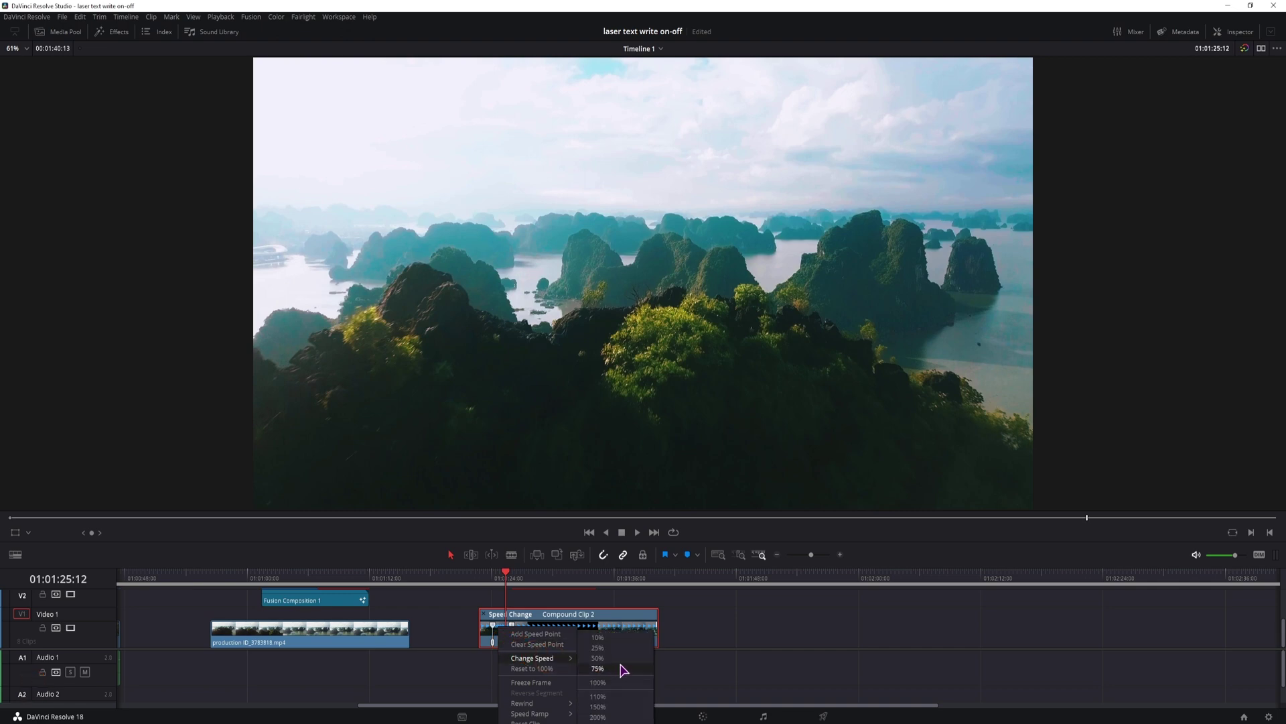
left_click(614, 717)
left_click(482, 584)
key("space")
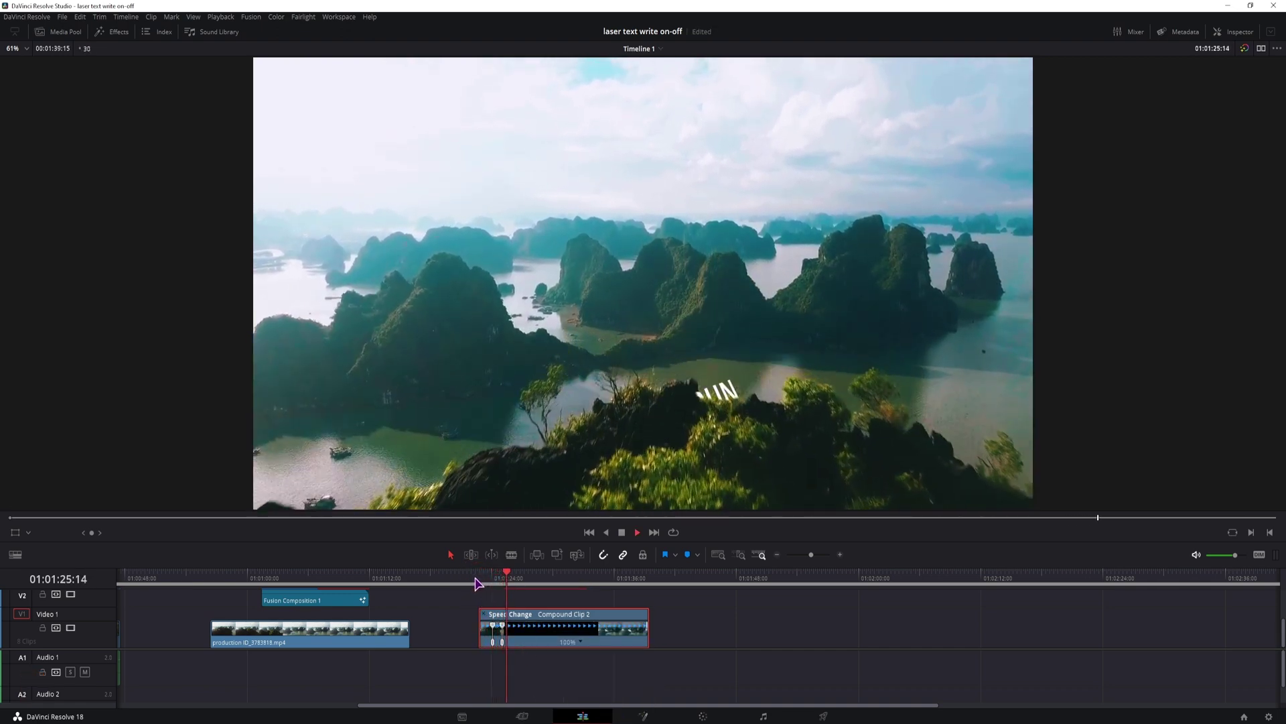
key("space")
key("space")
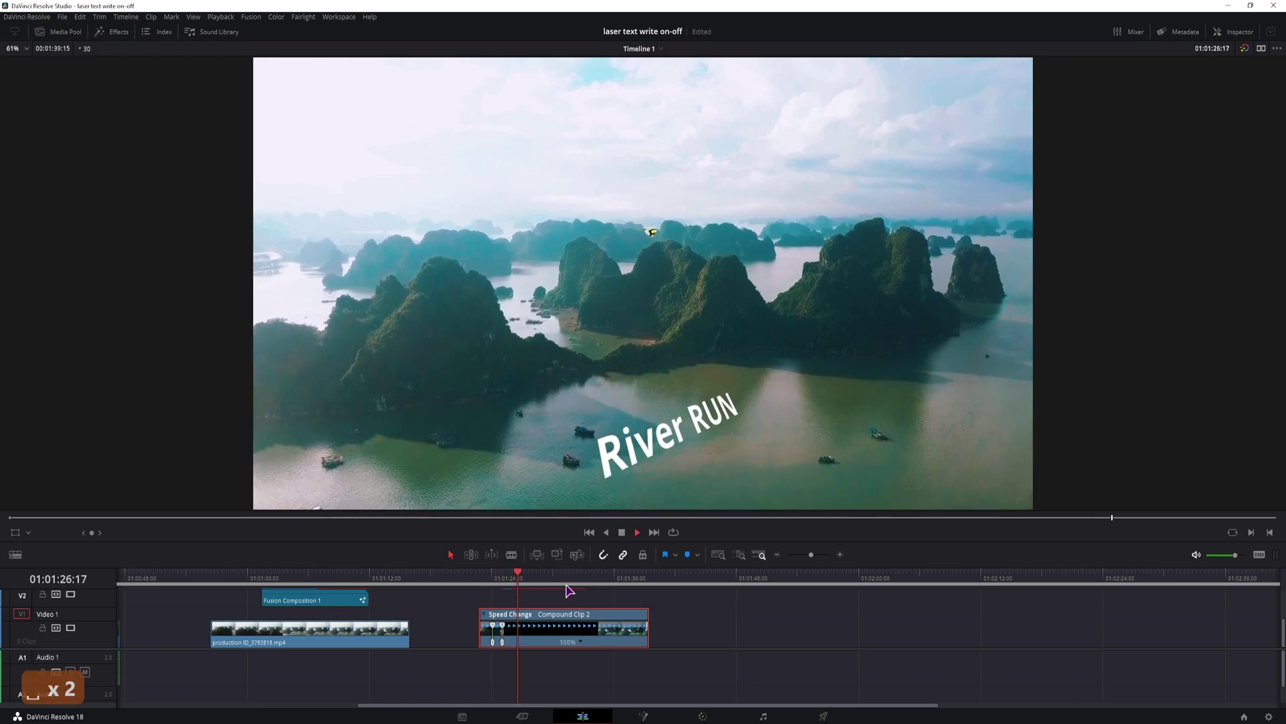
Add a third speed point at 01:01:28:01, with both titles showing, and speed up the compound clip's final segment
right_click(580, 643)
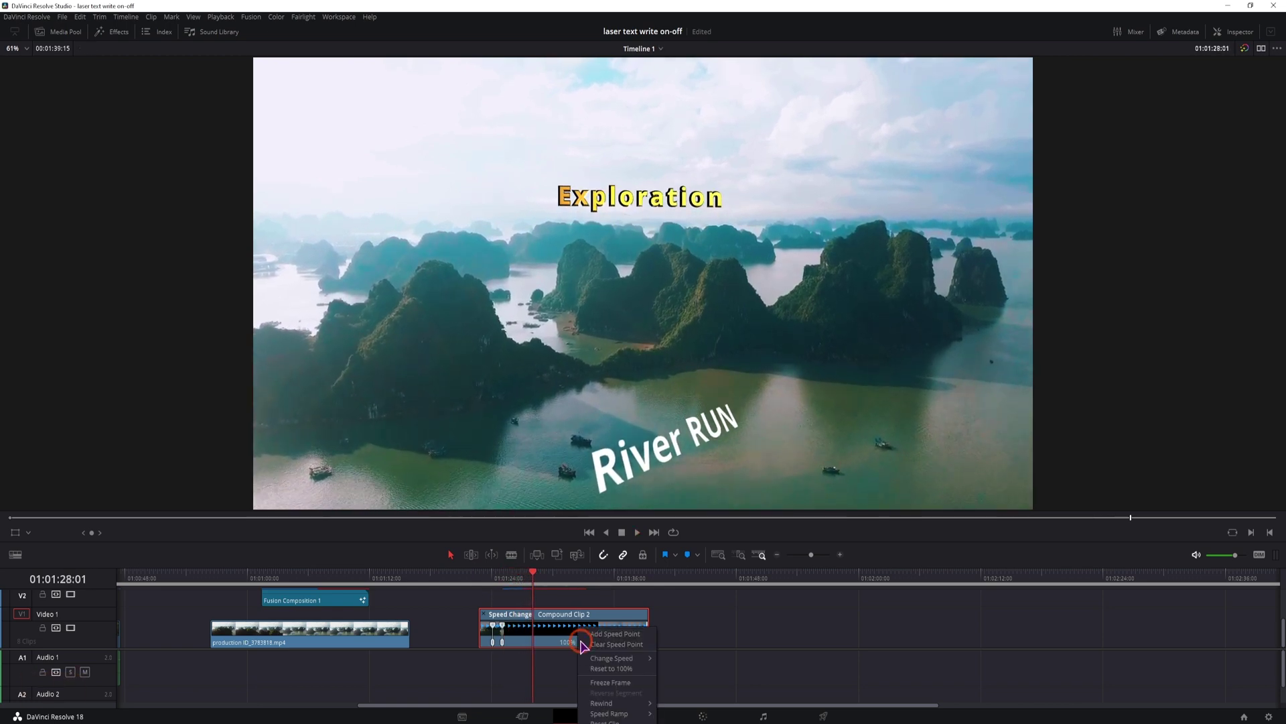
left_click(616, 634)
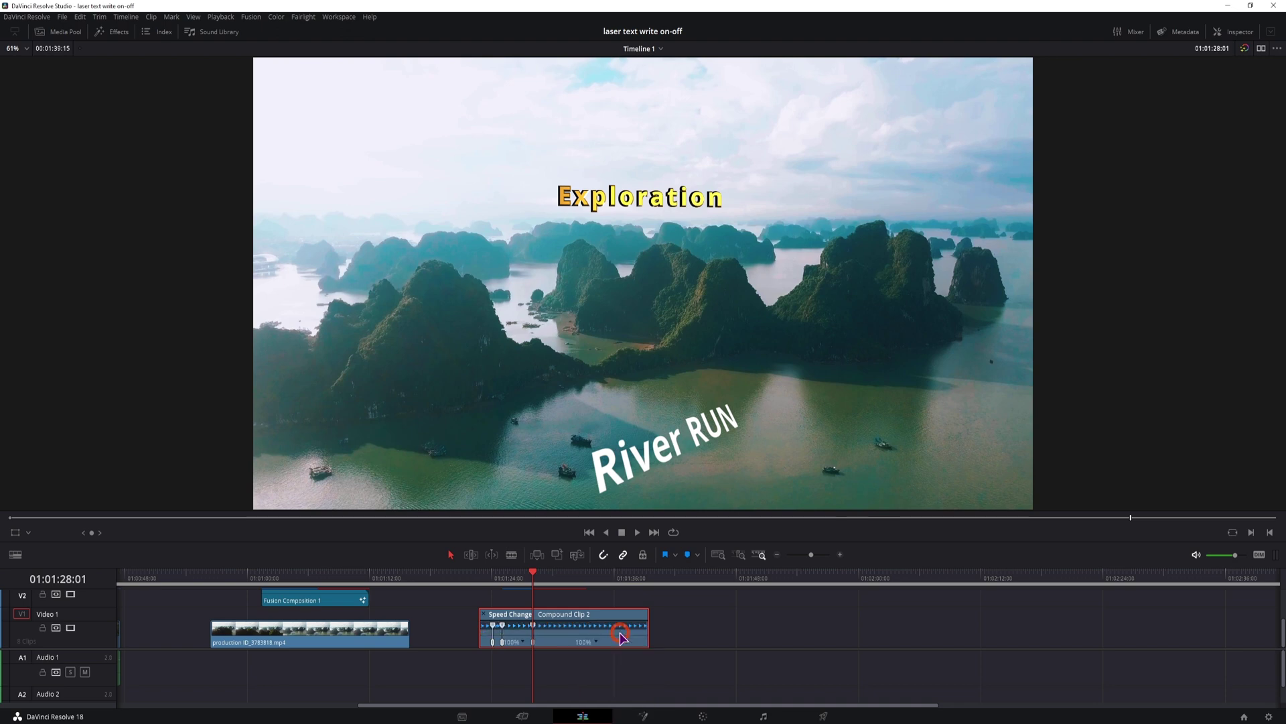
right_click(599, 641)
mouse_move(627, 658)
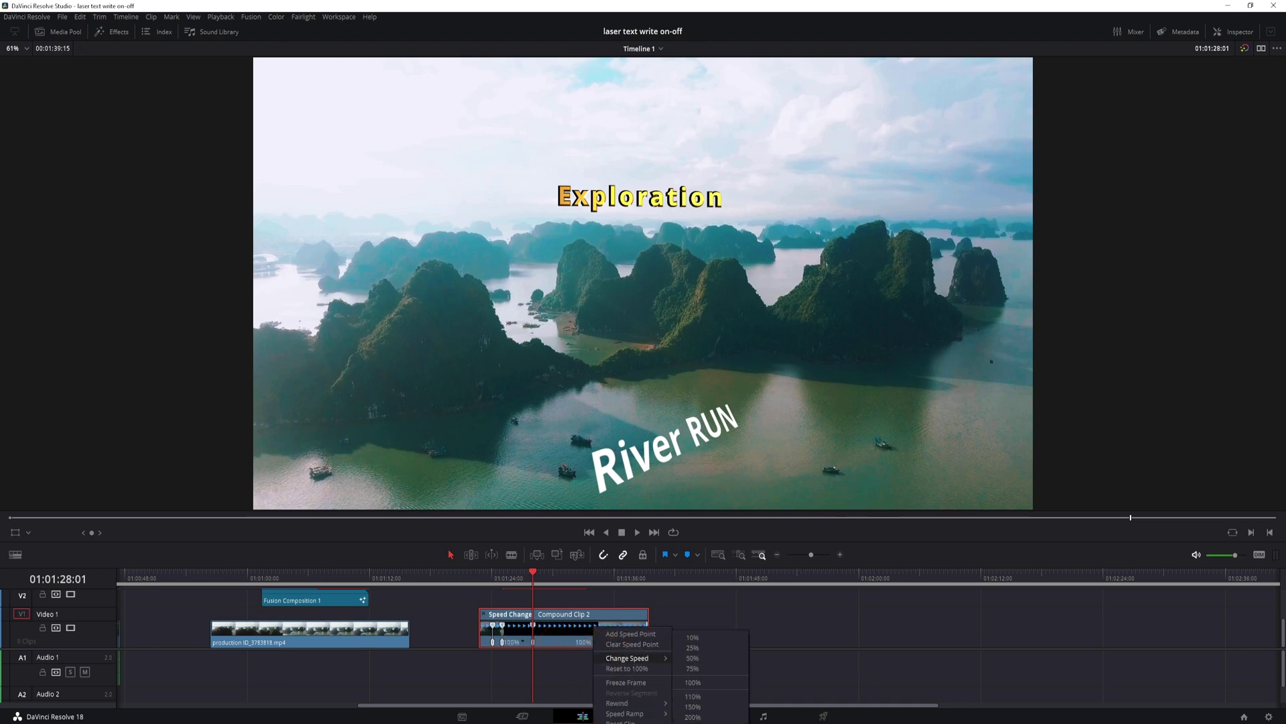
left_click(693, 717)
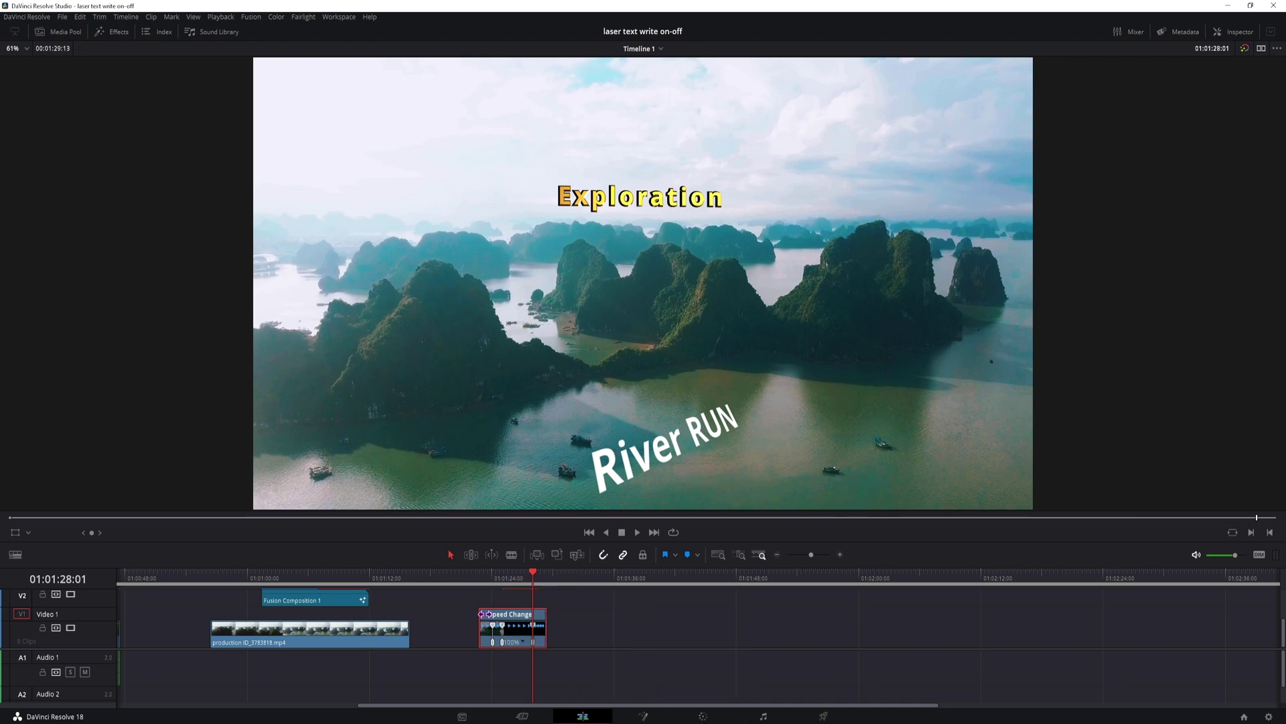
Close the compound clip's retime controls and add a short fade-out at the clip's end
left_click(484, 614)
scroll(546, 626, "up", 5)
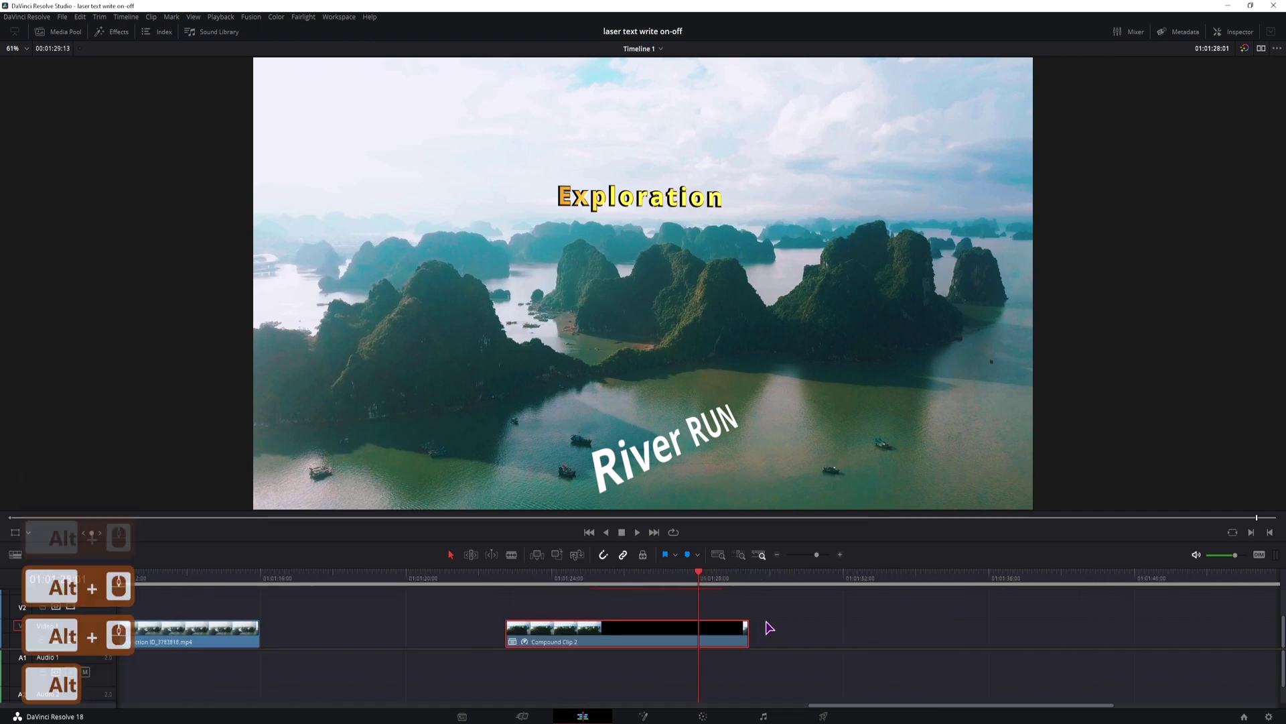
left_click_drag(747, 623, 741, 621)
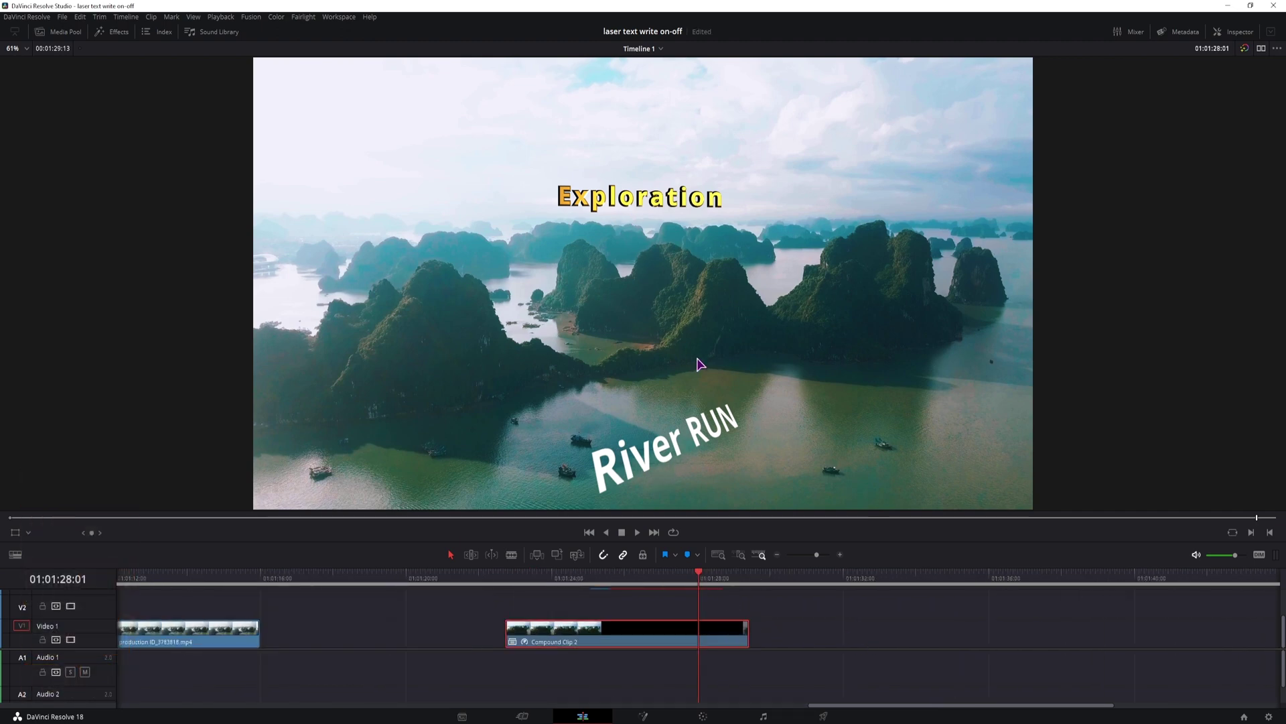
Play back the compound clip's ending and step through the frames around 01:01:28:20 to examine how the titles disappear
key("space")
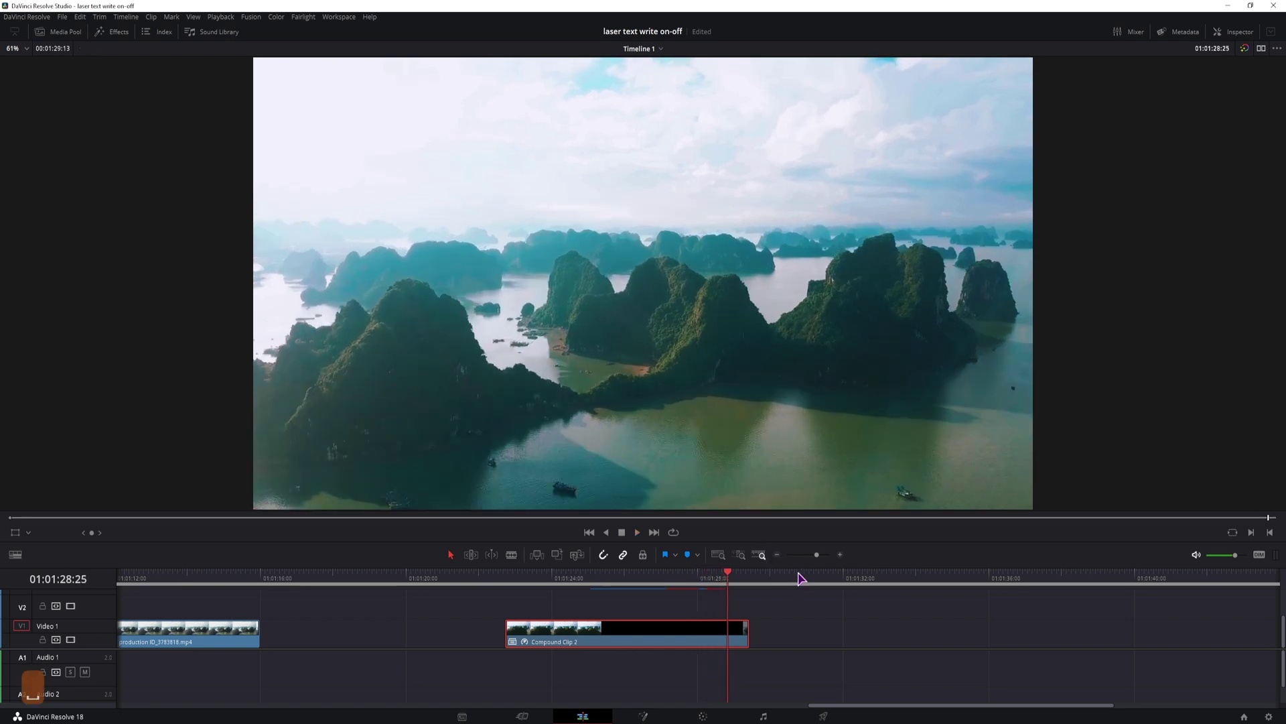
key("Left")
key("Left")
key("Left")
key("Left")
key("Left")
key("Left")
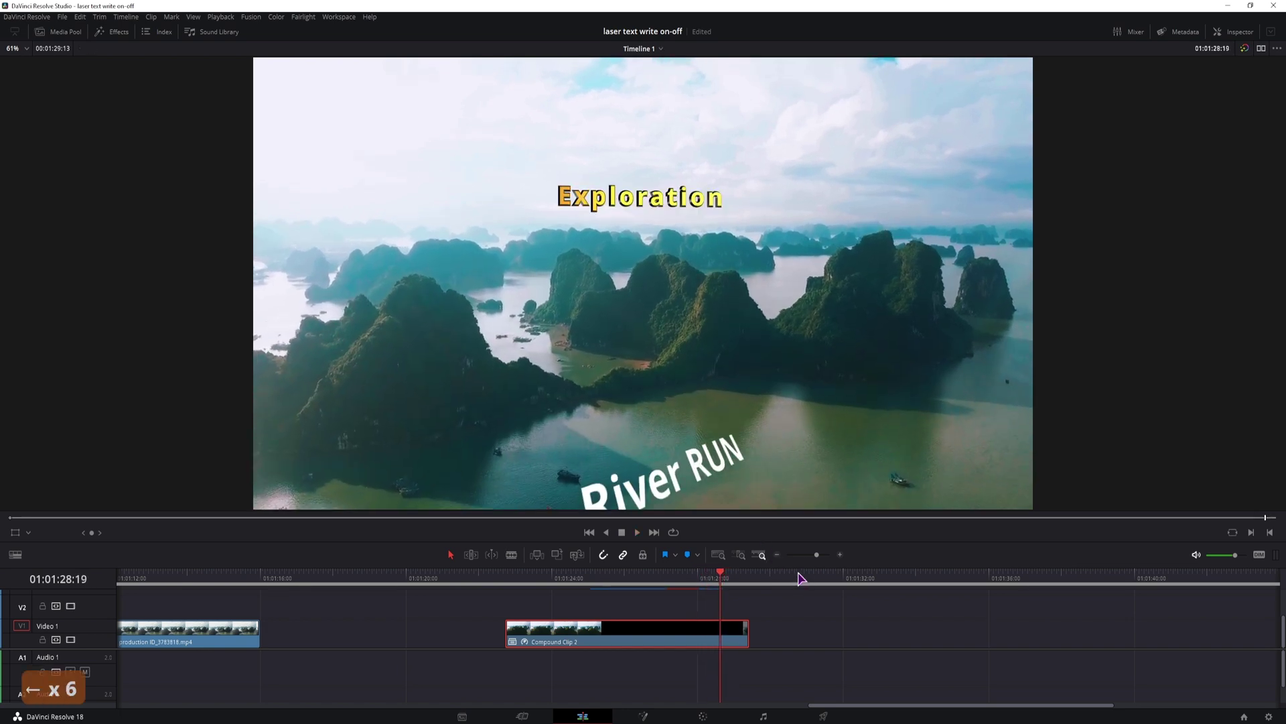
key("Right")
key("Right")
key("Left")
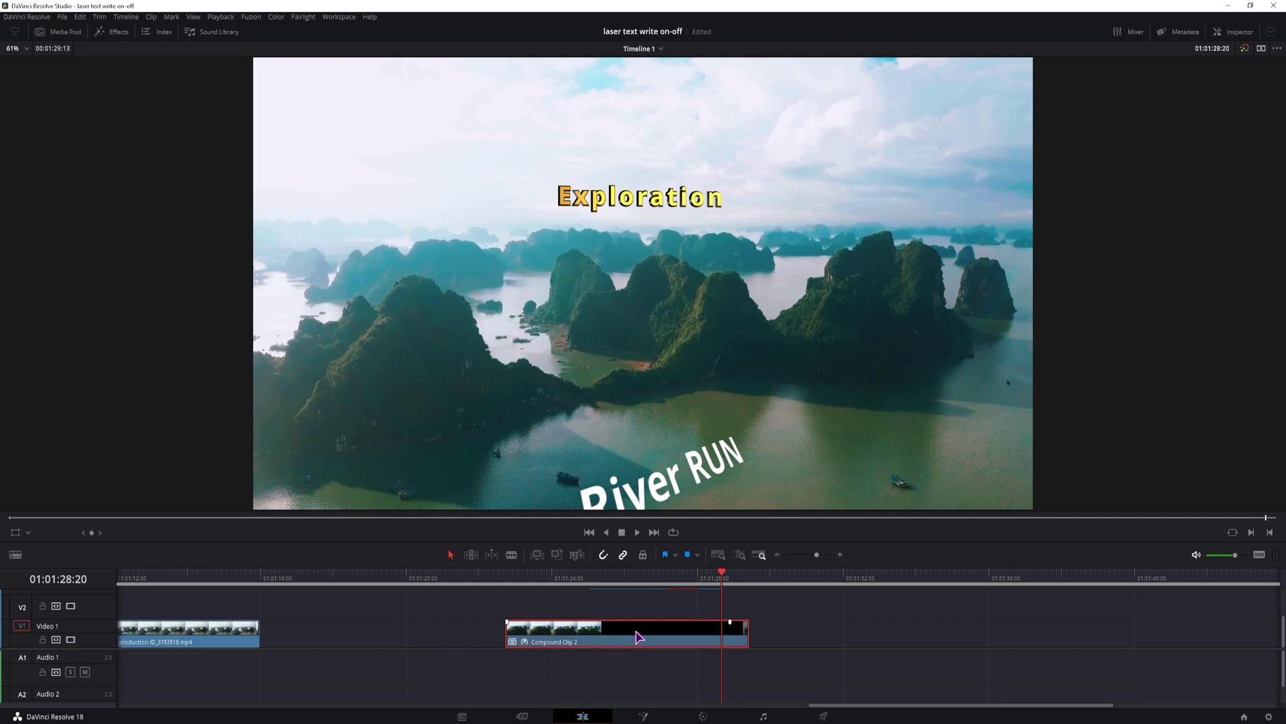
Open the compound clip in its own timeline, fade out the Fusion composition's end, and return to Timeline 1 for playback
right_click(636, 634)
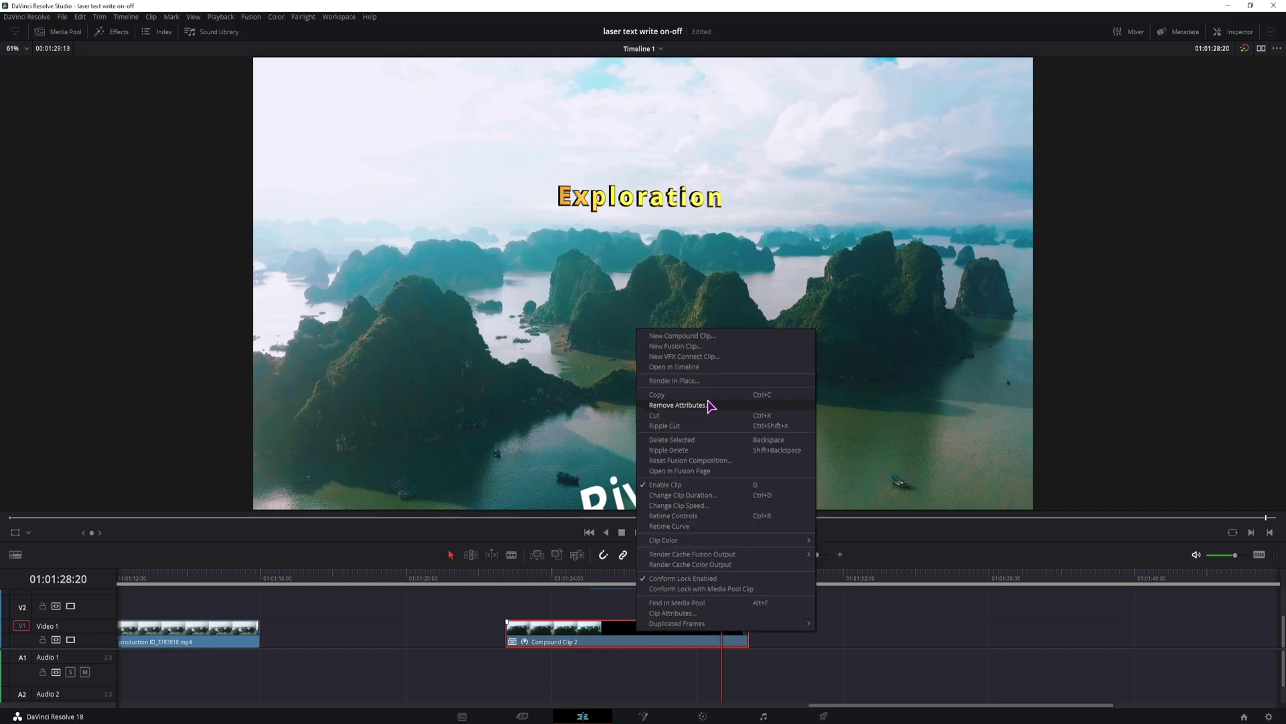
left_click(692, 373)
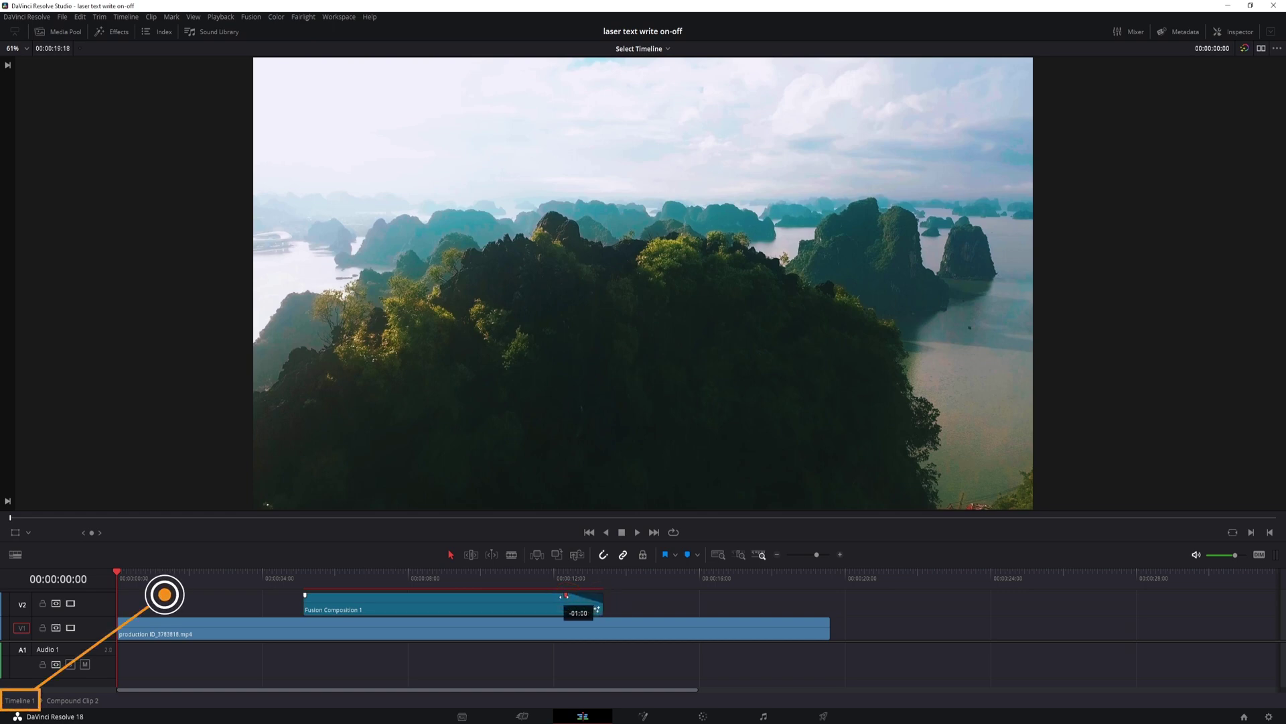
left_click(18, 700)
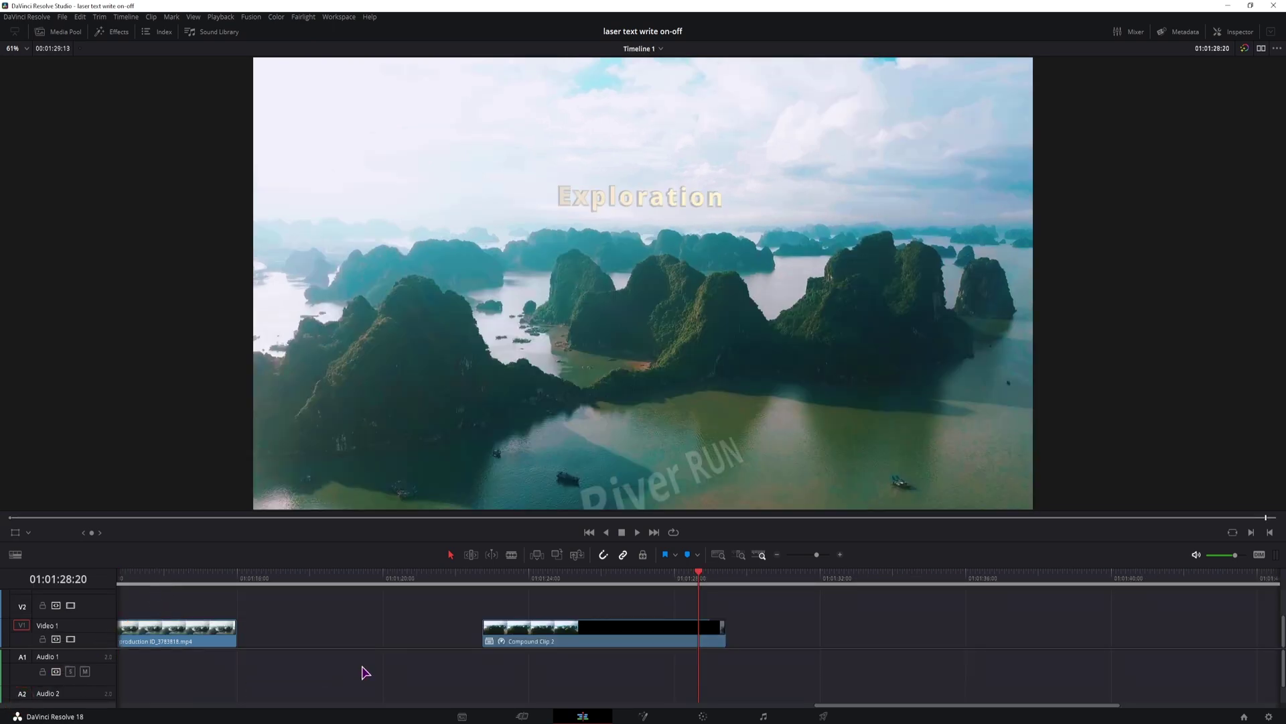
mouse_move(556, 590)
left_mouse_down()
mouse_move(511, 580)
mouse_move(569, 580)
left_mouse_up()
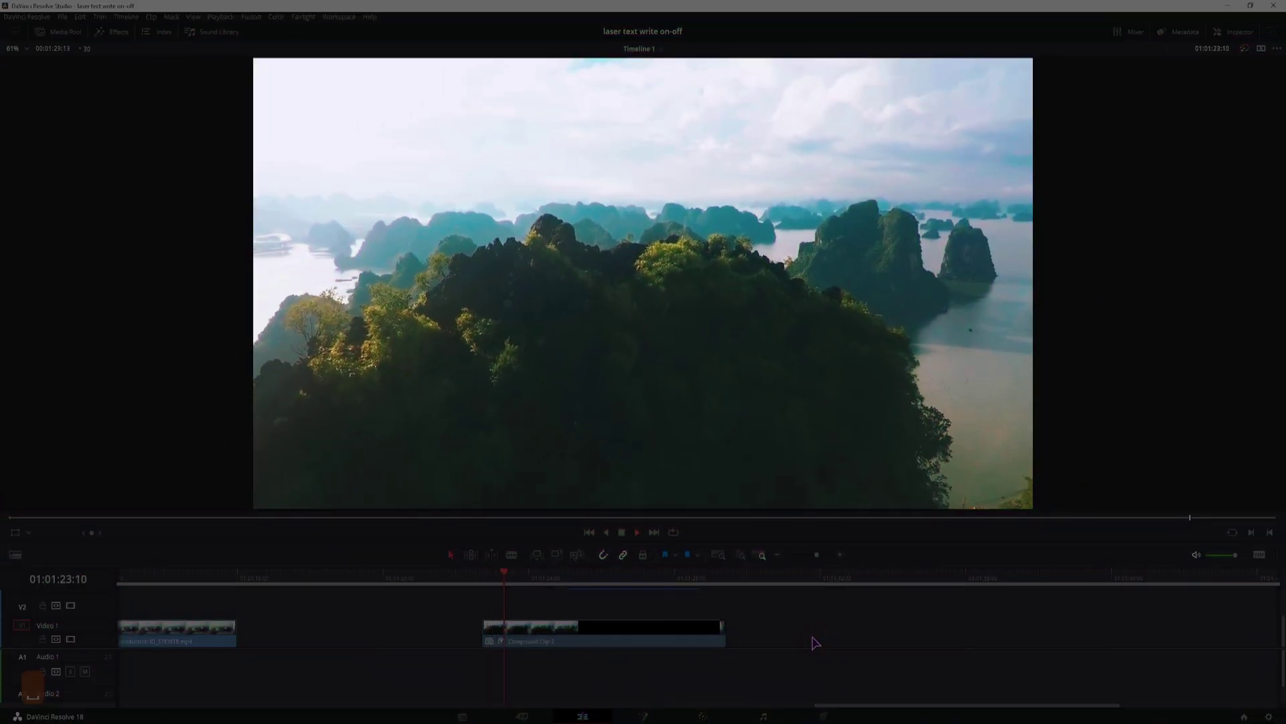